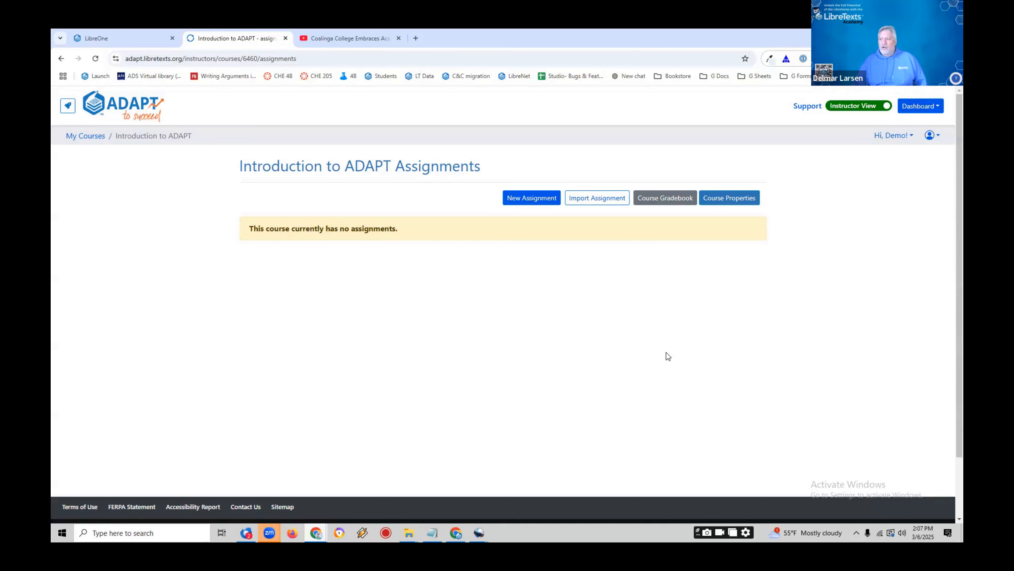
- Start importing an assignment and choose All Public Courses as the source collection
{"action": "left_click", "coordinate": [604, 200]}
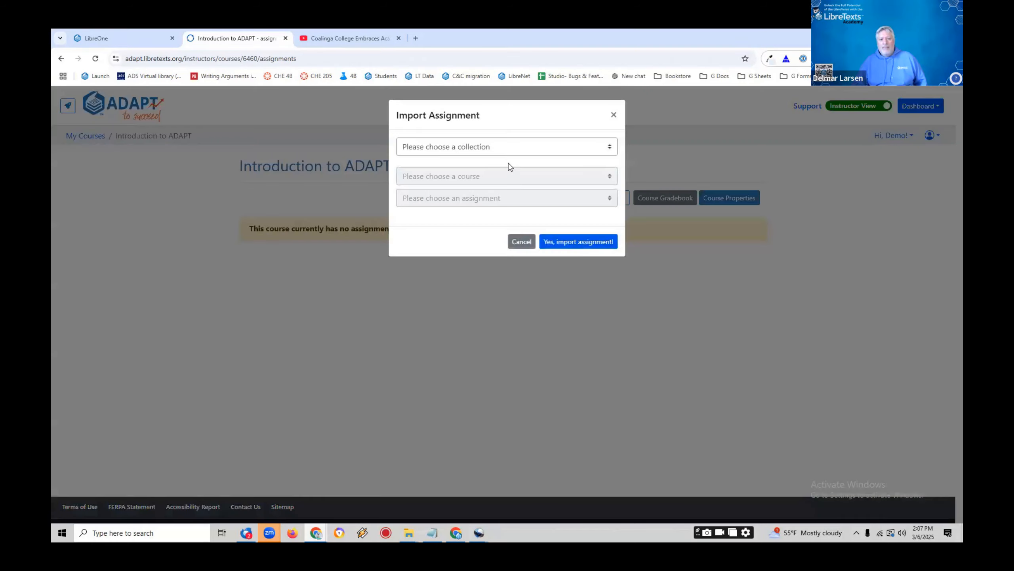
{"action": "left_click", "coordinate": [504, 151]}
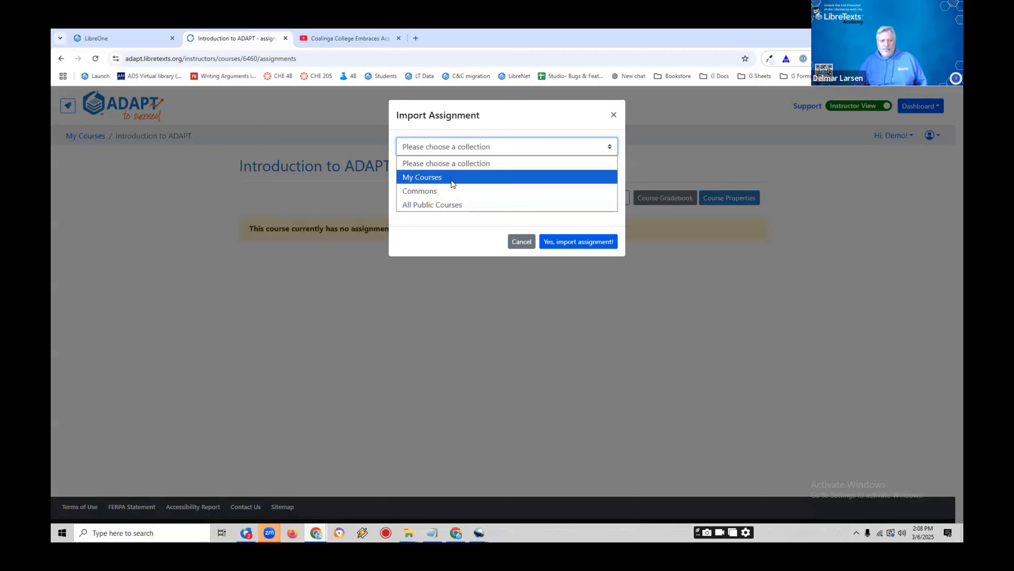
{"action": "left_click", "coordinate": [455, 204]}
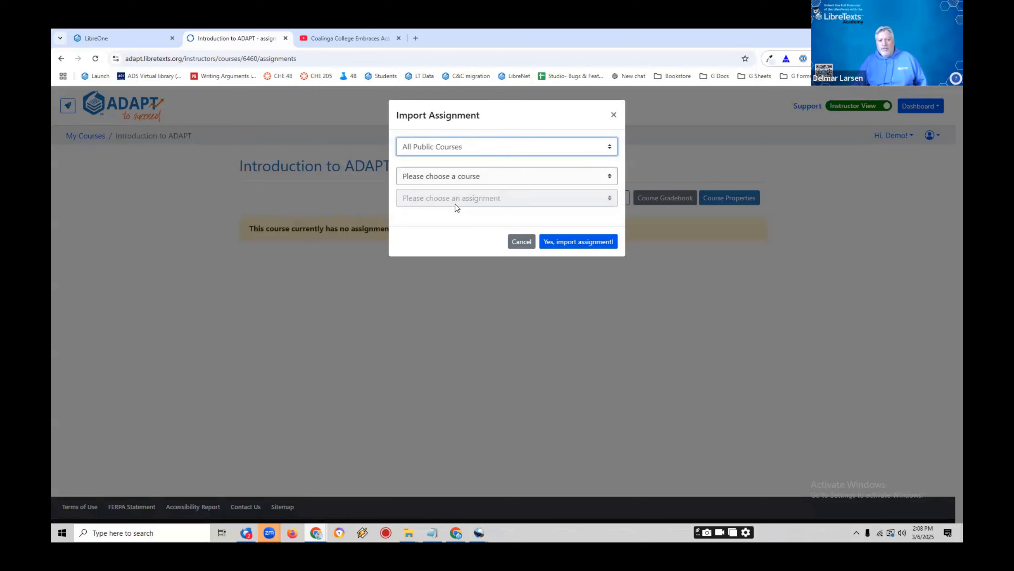
- Browse the available public courses and choose 2025S Arabic 121-1481 from Cuyamaca College as the source course
{"action": "left_click", "coordinate": [446, 178]}
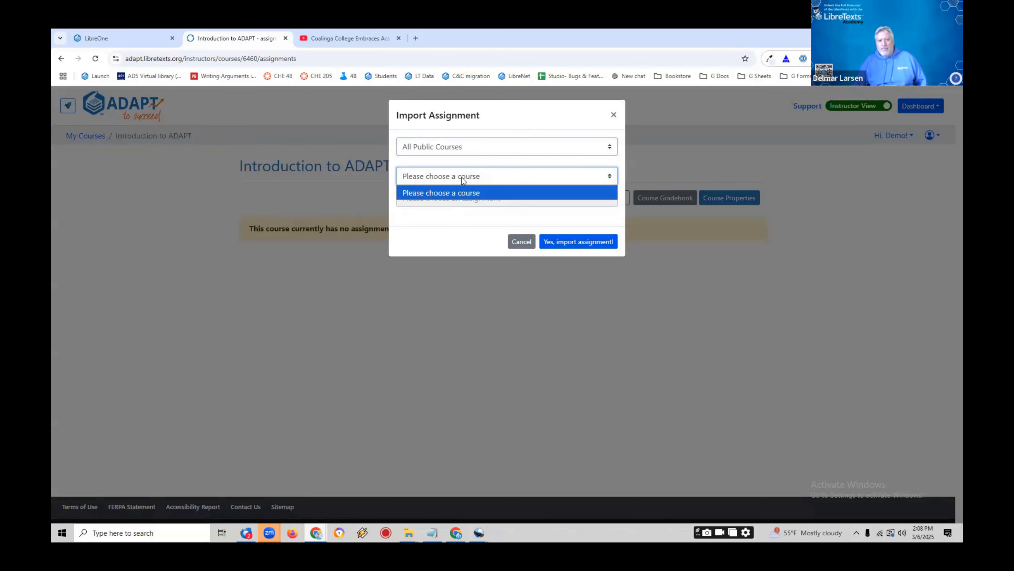
{"action": "left_click", "coordinate": [461, 178]}
{"action": "left_click", "coordinate": [462, 178]}
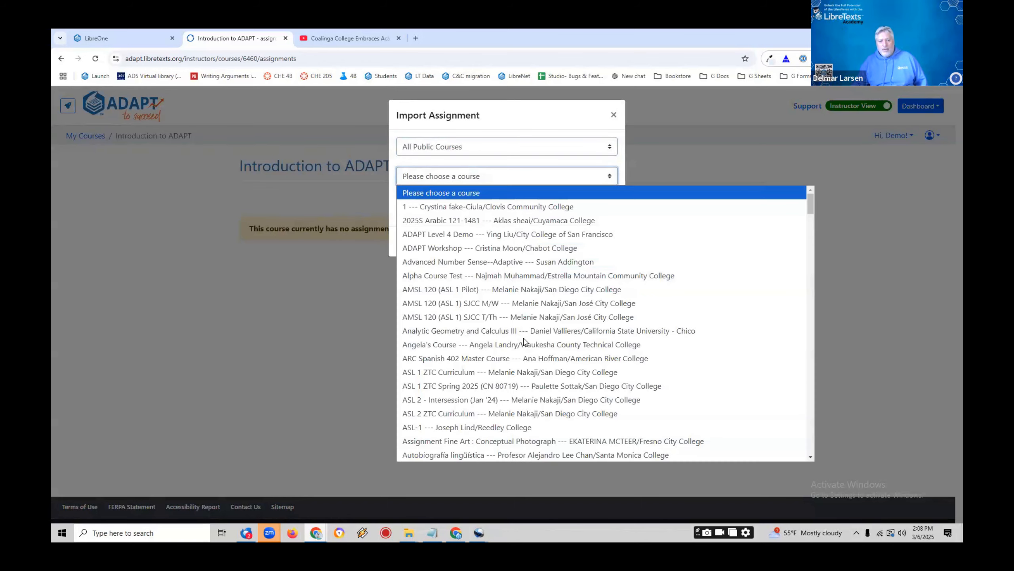
{"action": "scroll", "coordinate": [523, 320], "scroll_direction": "down", "scroll_amount": 6}
{"action": "scroll", "coordinate": [527, 319], "scroll_direction": "down", "scroll_amount": 20}
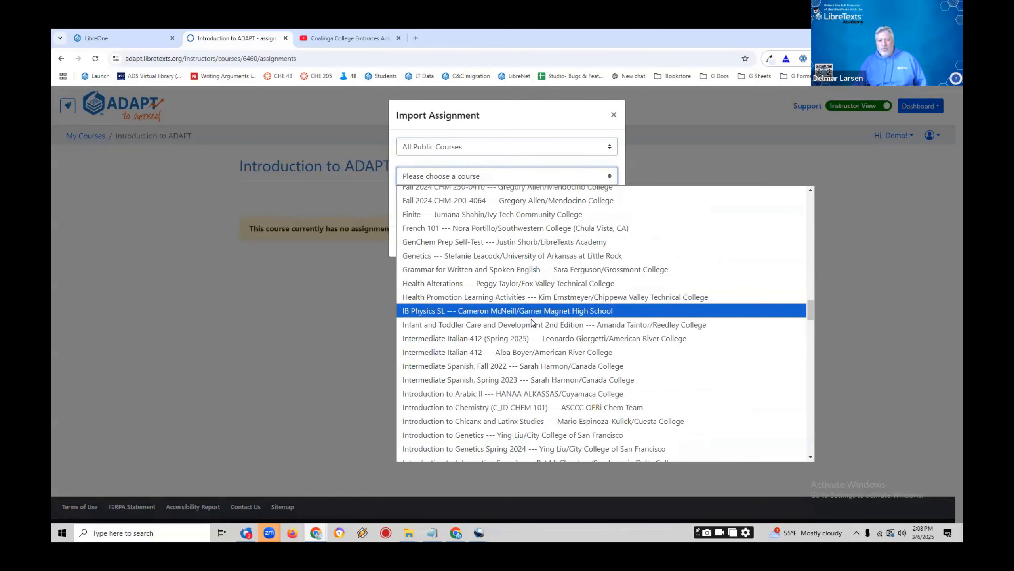
{"action": "scroll", "coordinate": [548, 326], "scroll_direction": "down", "scroll_amount": 2}
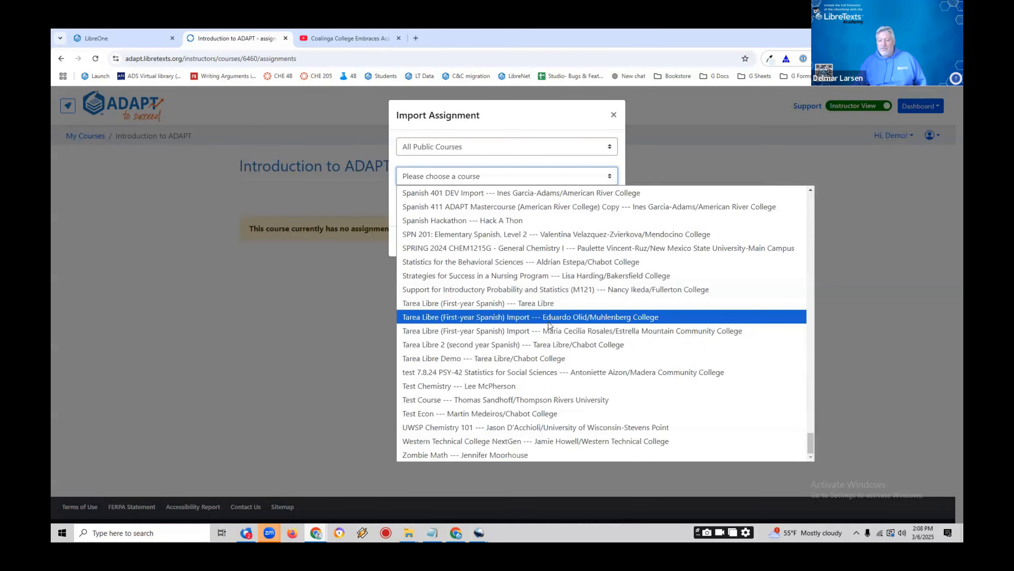
{"action": "scroll", "coordinate": [559, 324], "scroll_direction": "up", "scroll_amount": 15}
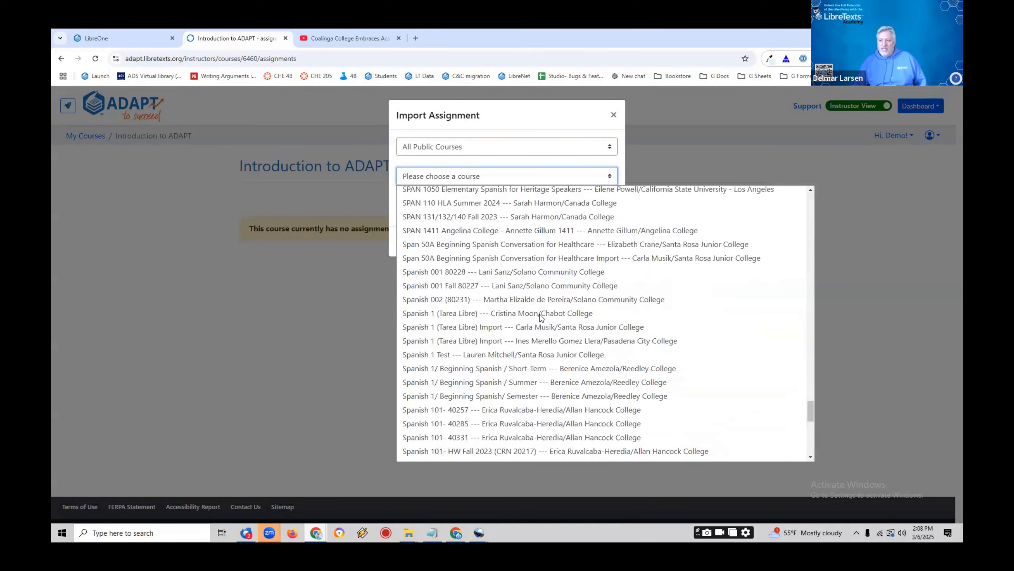
{"action": "scroll", "coordinate": [584, 326], "scroll_direction": "up", "scroll_amount": 20}
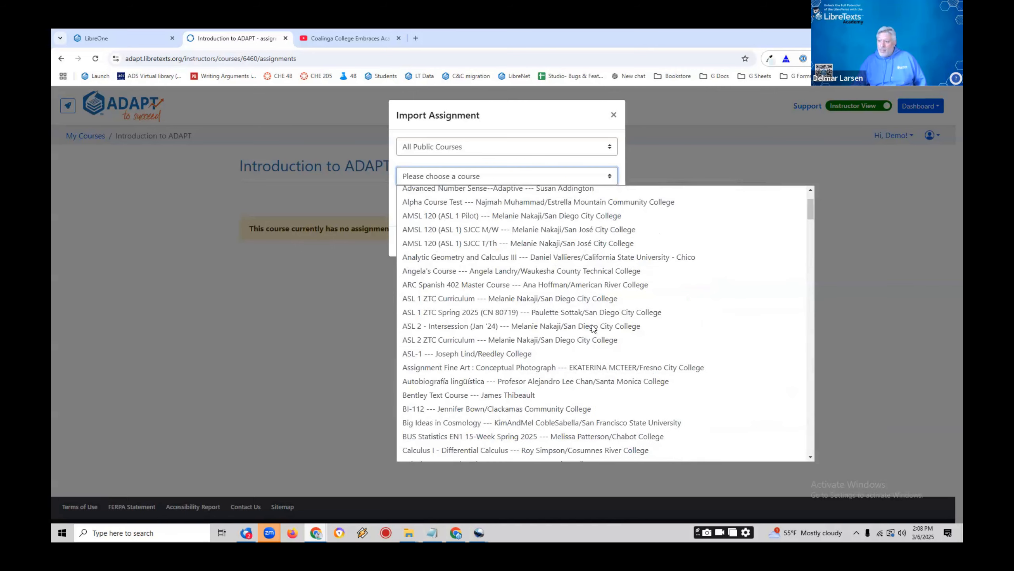
{"action": "scroll", "coordinate": [594, 328], "scroll_direction": "up", "scroll_amount": 3}
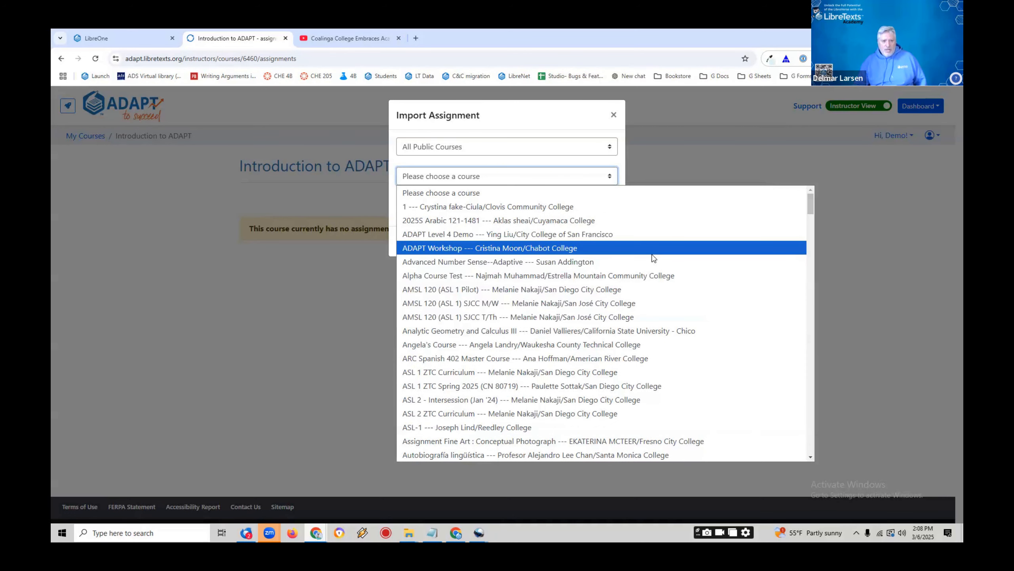
{"action": "left_click", "coordinate": [585, 221]}
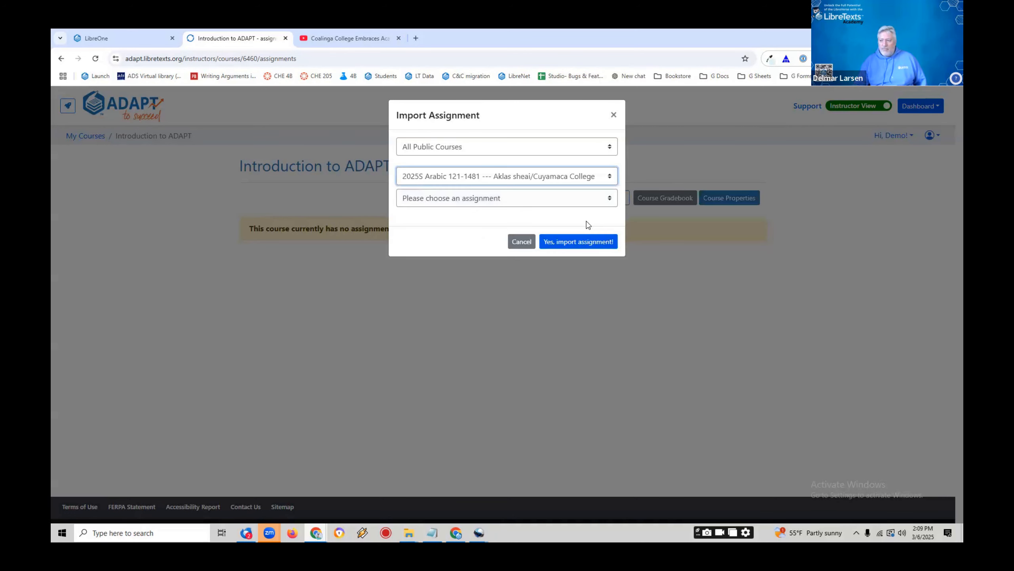
- Choose Assignment 1 (Homework) and import it with its properties and questions
{"action": "left_click", "coordinate": [515, 199]}
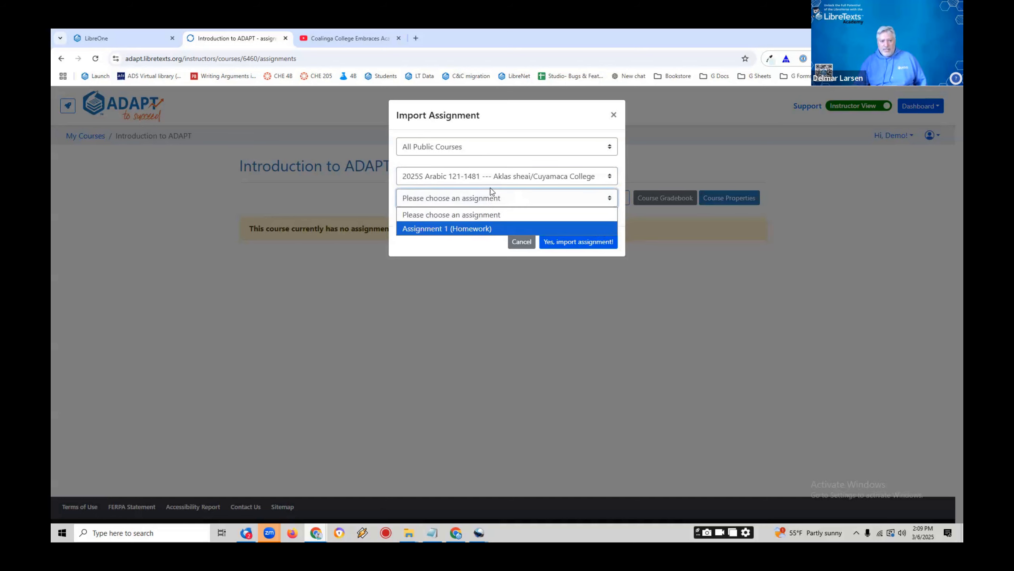
{"action": "left_click", "coordinate": [494, 176]}
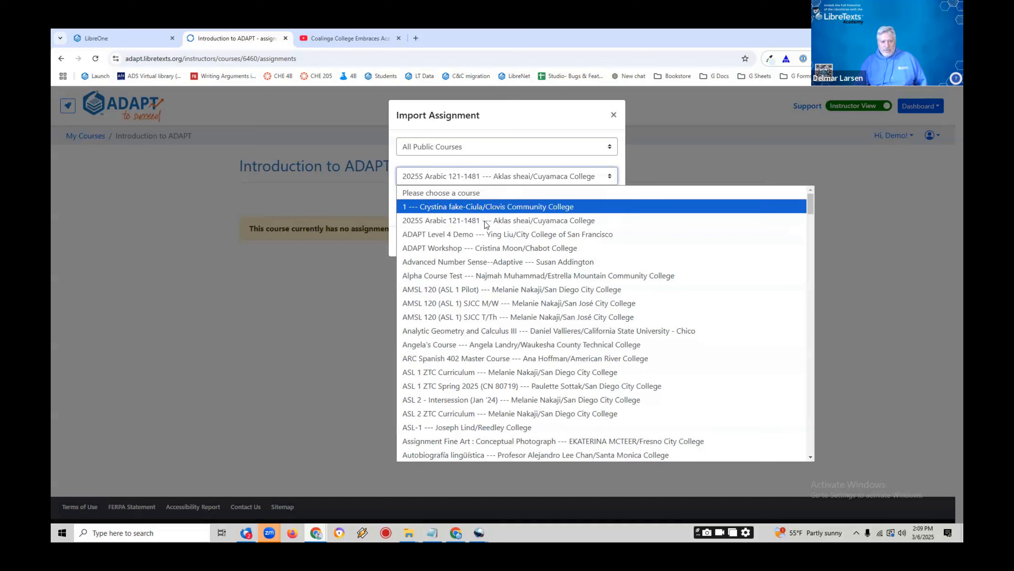
{"action": "left_click", "coordinate": [484, 172]}
{"action": "left_click", "coordinate": [481, 200]}
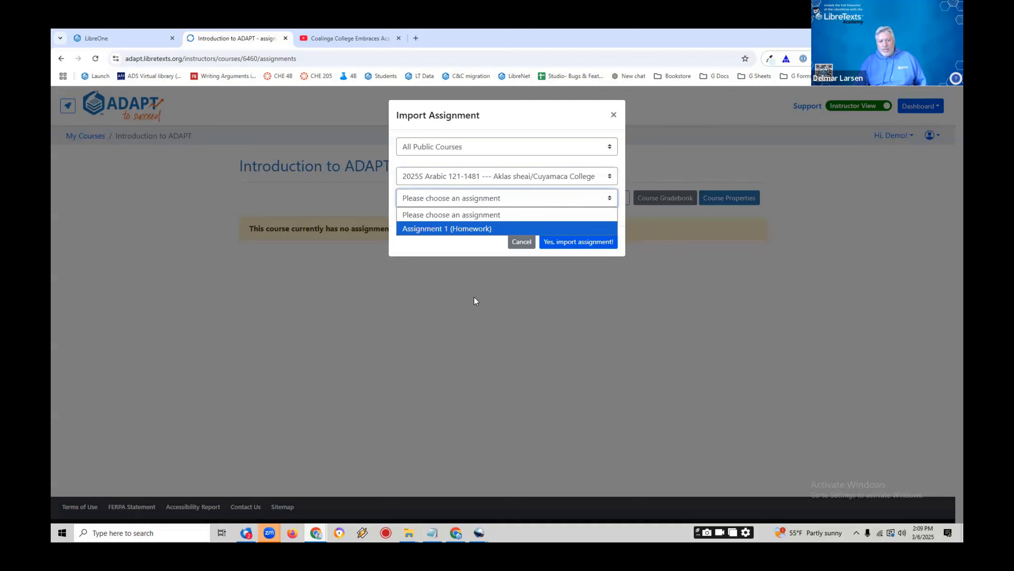
{"action": "left_click", "coordinate": [469, 230]}
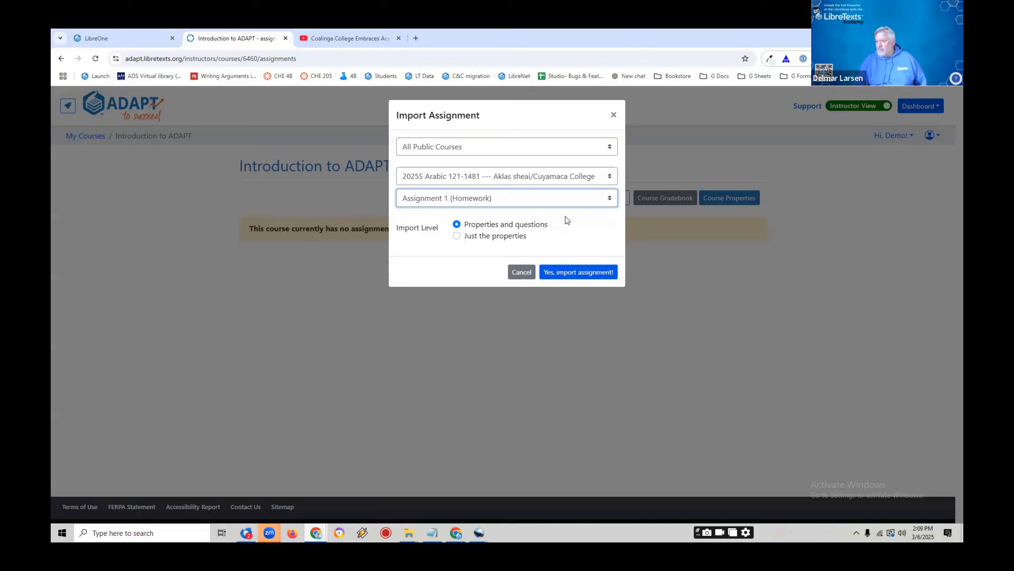
{"action": "left_click", "coordinate": [582, 275]}
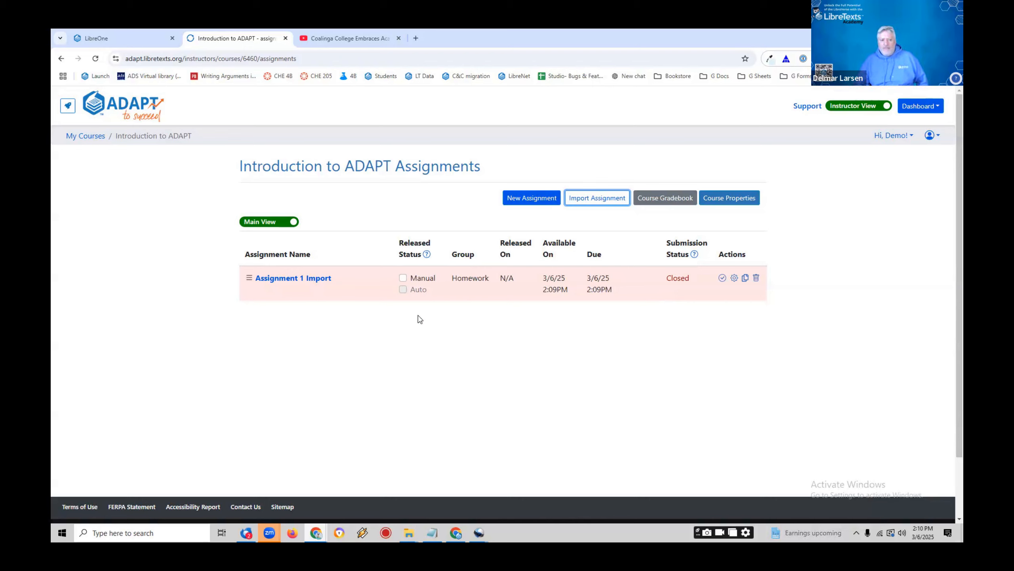
- Set Assignment 1 Import to manually released, withdraw the release, and release it to students again
{"action": "left_click", "coordinate": [403, 278]}
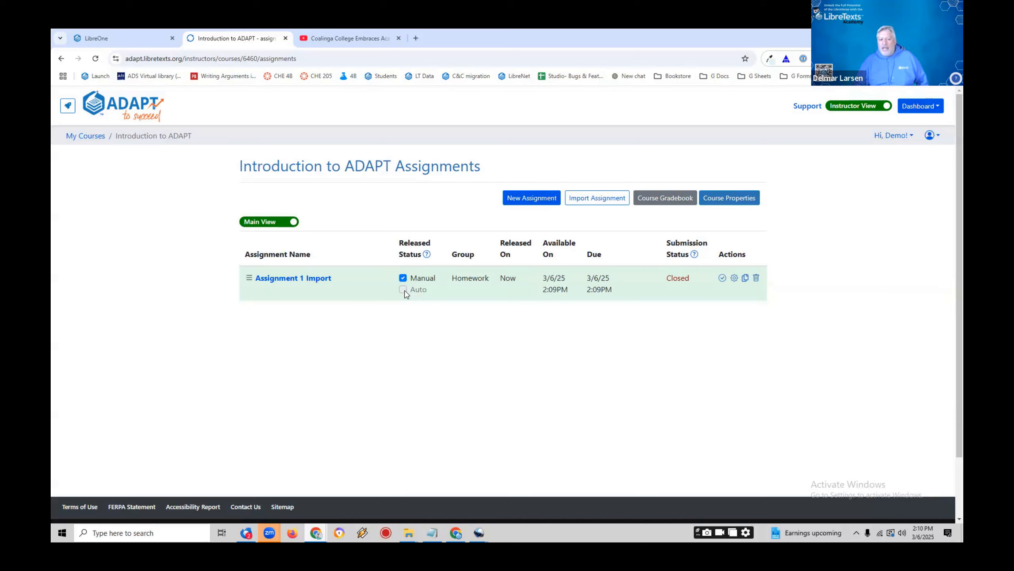
{"action": "left_click", "coordinate": [403, 279]}
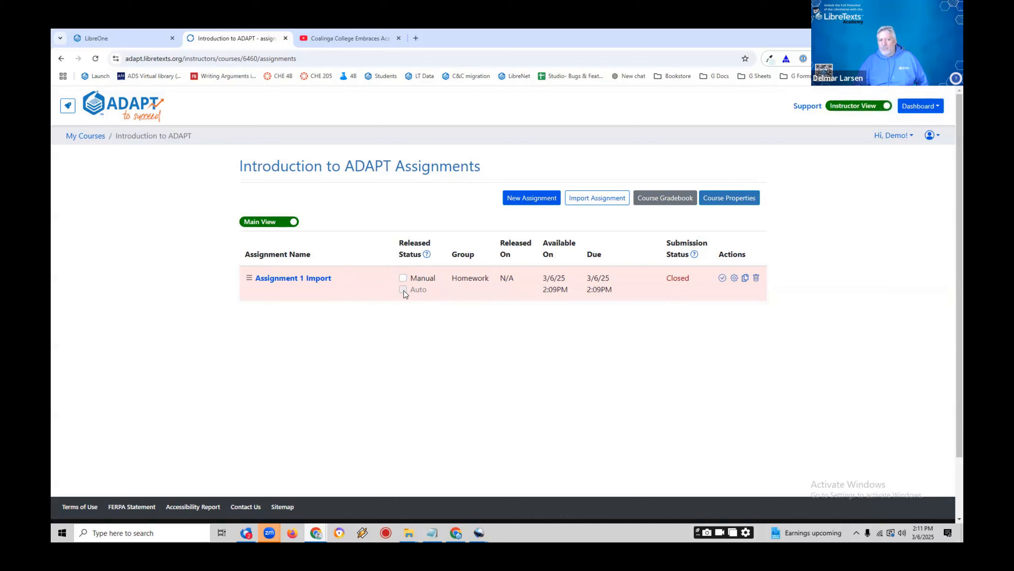
{"action": "left_click", "coordinate": [403, 278]}
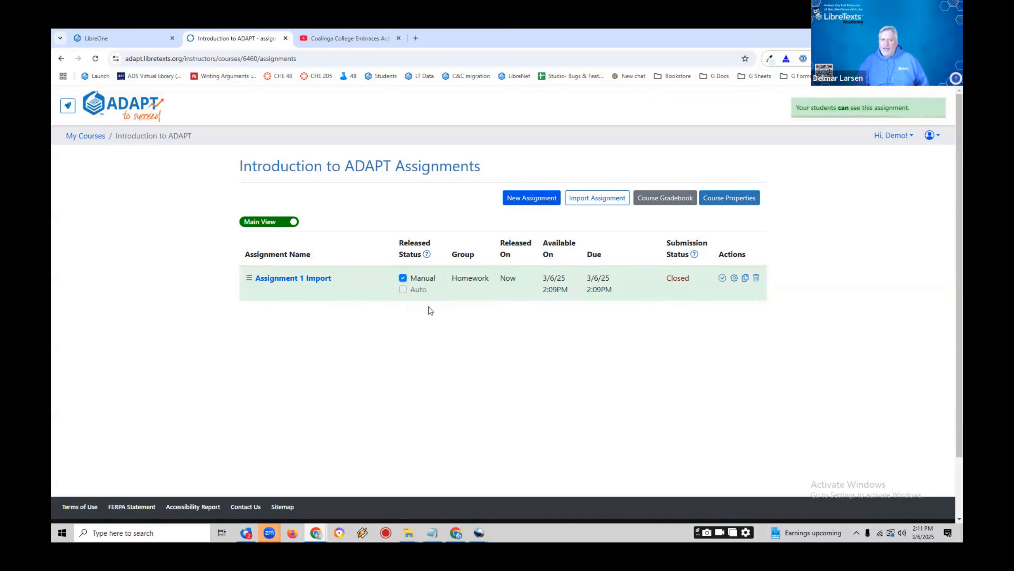
{"action": "left_click", "coordinate": [725, 201]}
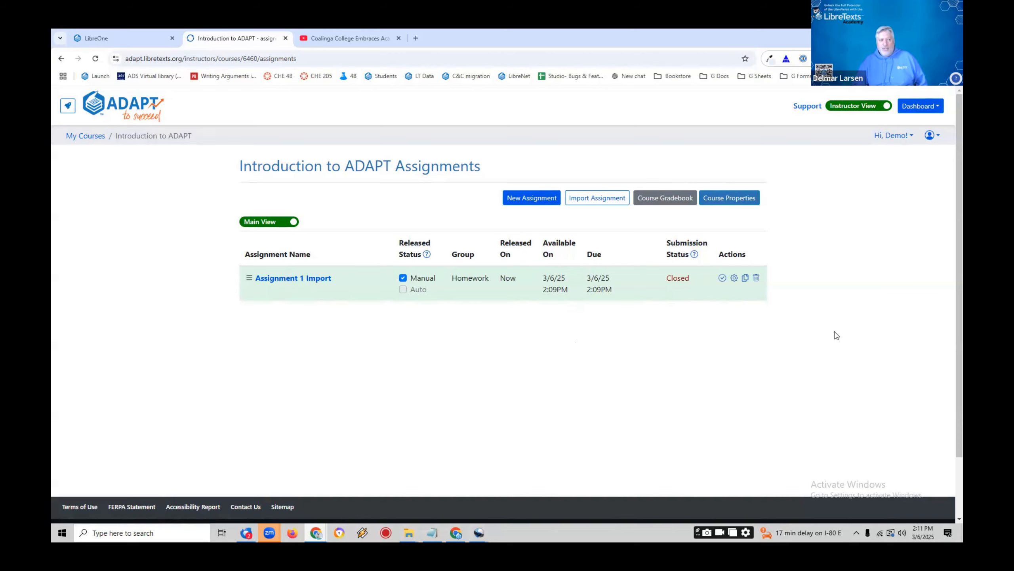
- View the questions in Assignment 1 Import and return to the course's assignment list
{"action": "left_click", "coordinate": [305, 278]}
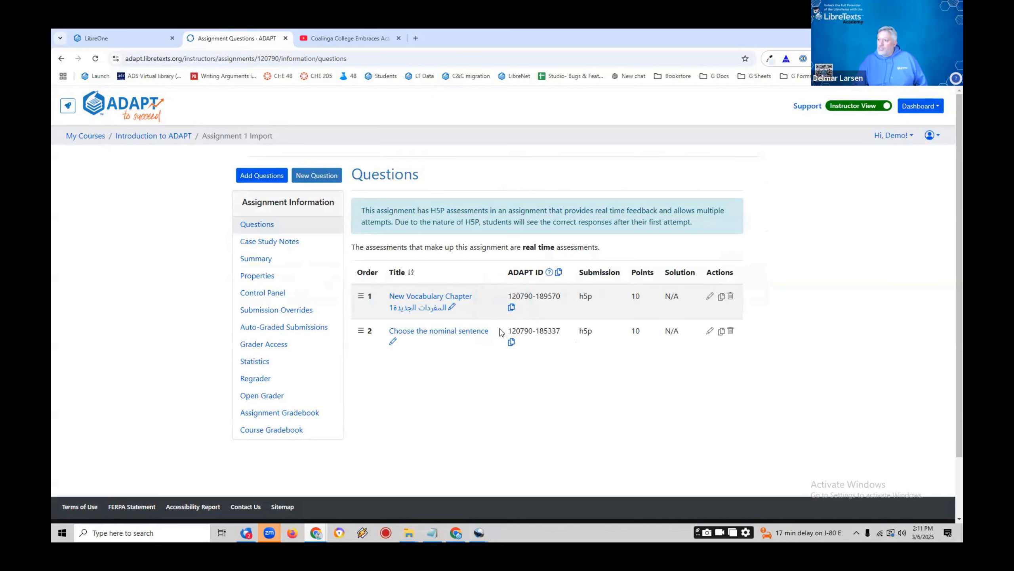
{"action": "key", "text": "alt+Left"}
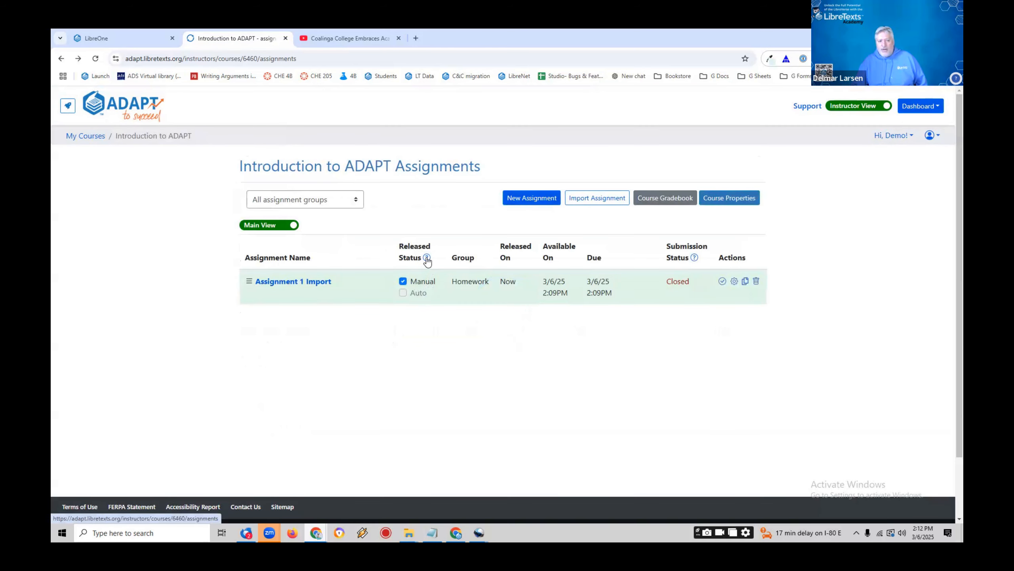
{"action": "mouse_move", "coordinate": [427, 260]}
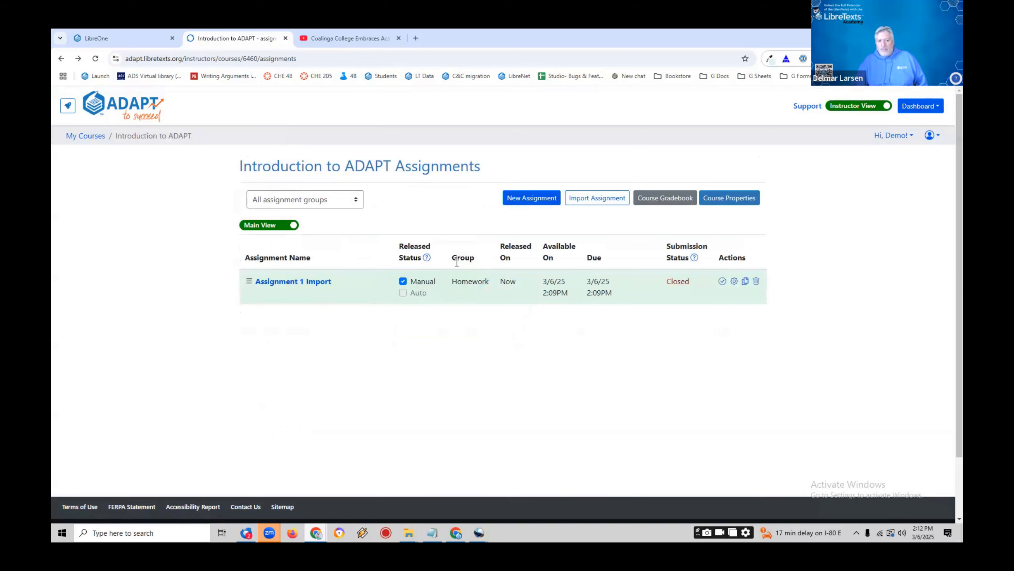
- Check the group and due time of Assignment 1 Import, and view its open grader before returning to the assignment list
{"action": "double_click", "coordinate": [467, 283]}
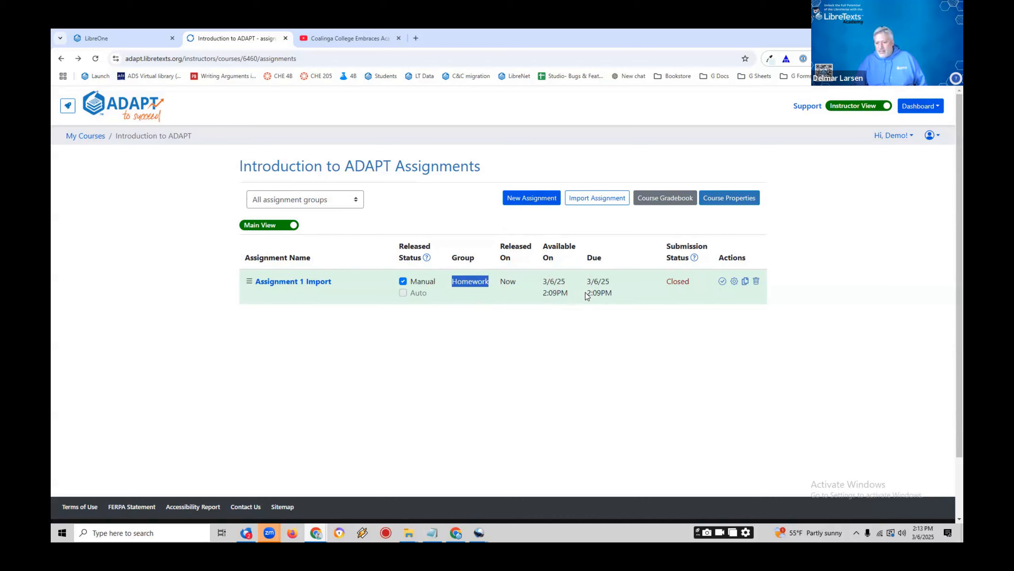
{"action": "left_click_drag", "start_coordinate": [587, 292], "coordinate": [612, 293]}
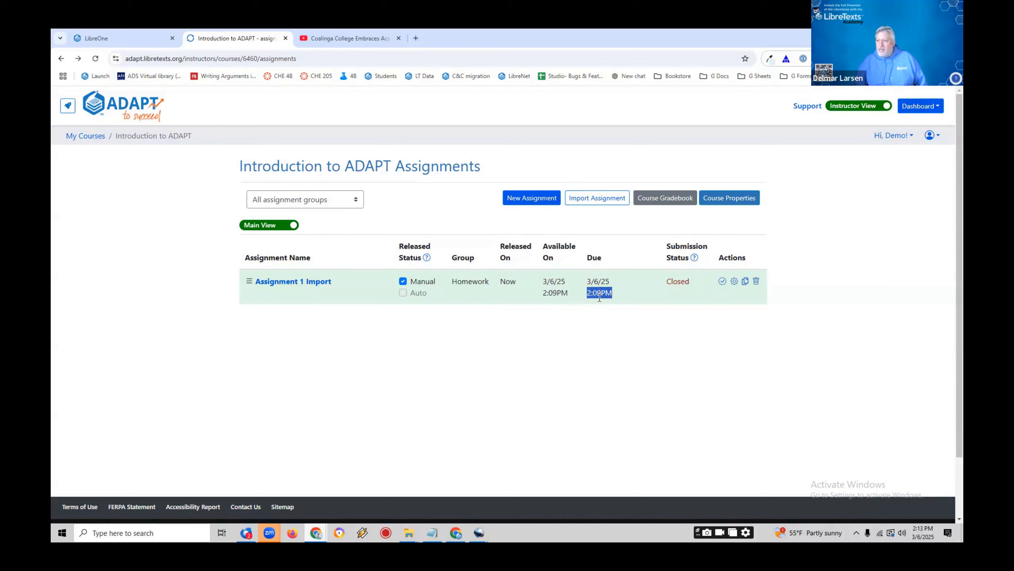
{"action": "left_click", "coordinate": [653, 288]}
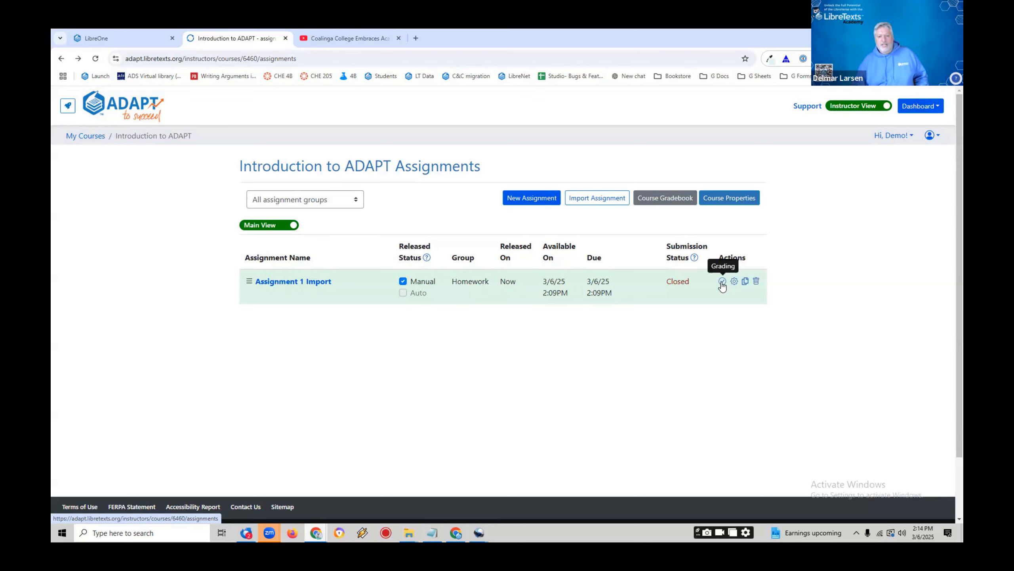
{"action": "left_click", "coordinate": [722, 282]}
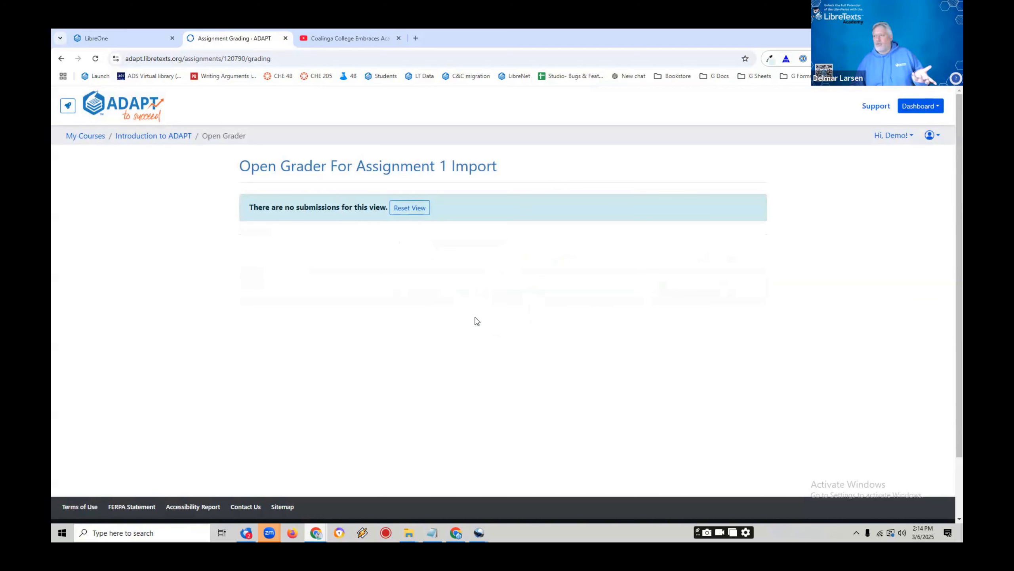
{"action": "key", "text": "alt+Left"}
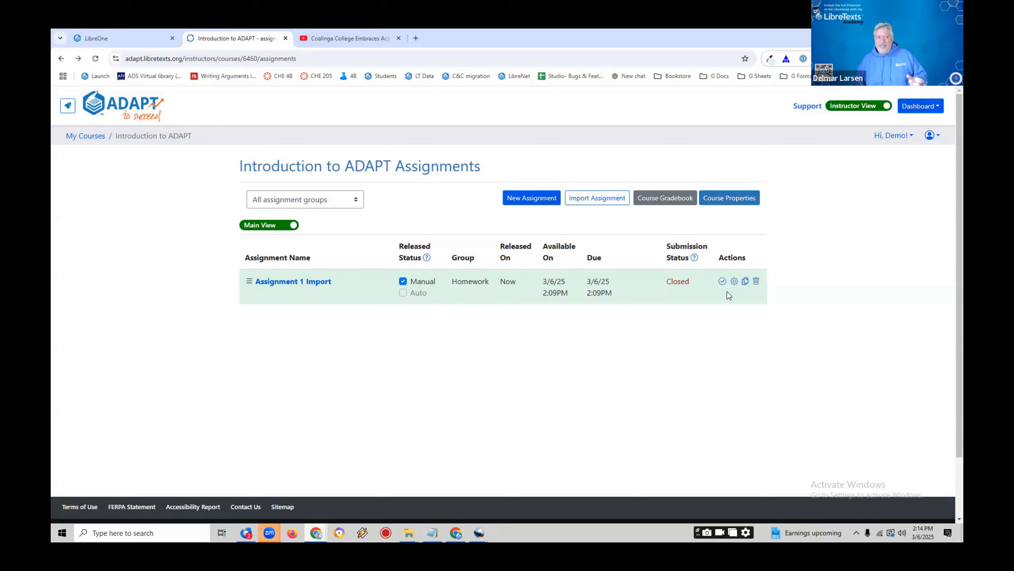
- Switch the assignment list to the control panel view and turn the manual score release off and back on for Assignment 1 Import
{"action": "left_click", "coordinate": [257, 227]}
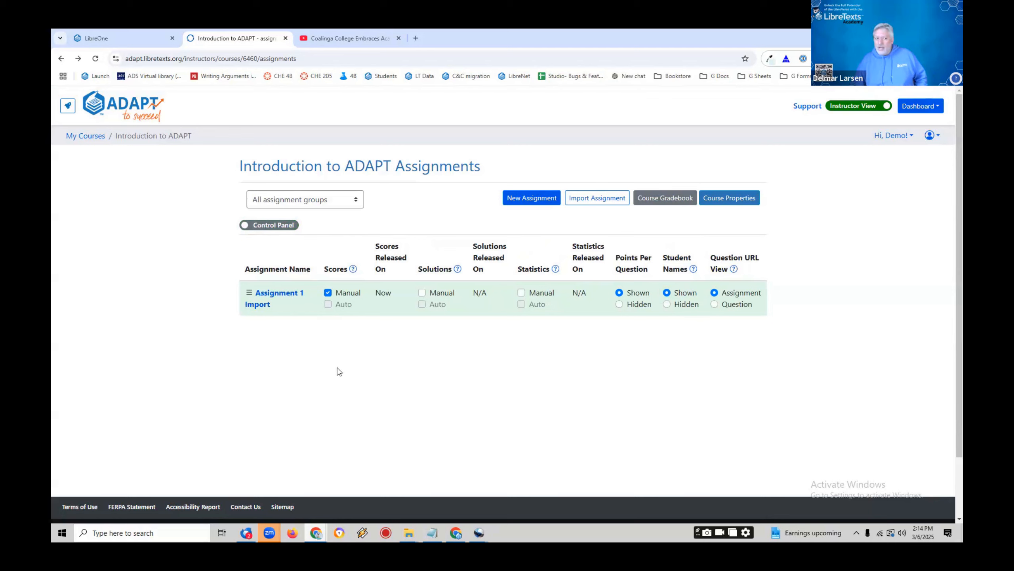
{"action": "left_click", "coordinate": [328, 293]}
{"action": "left_click", "coordinate": [577, 204]}
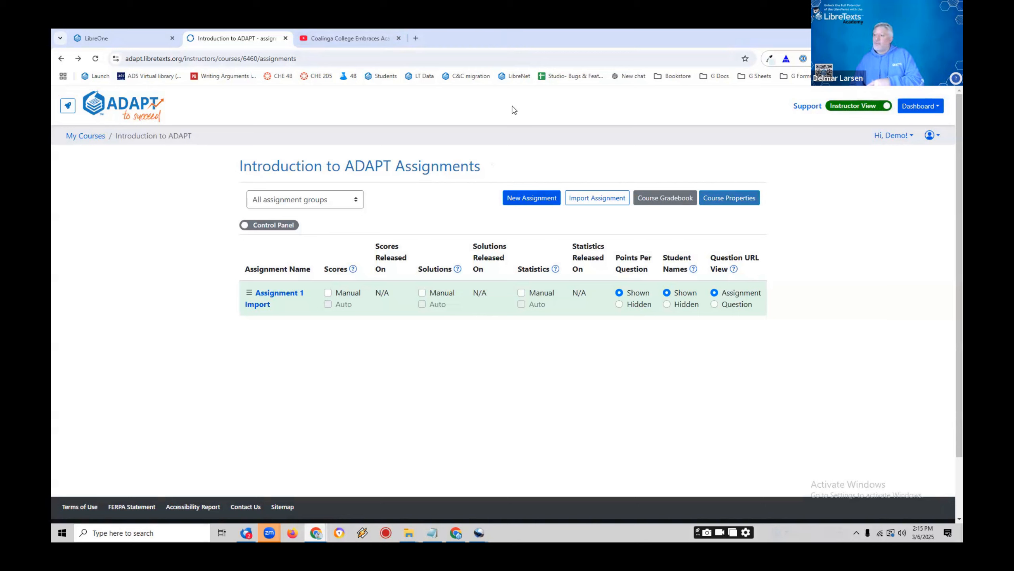
{"action": "left_click", "coordinate": [328, 292]}
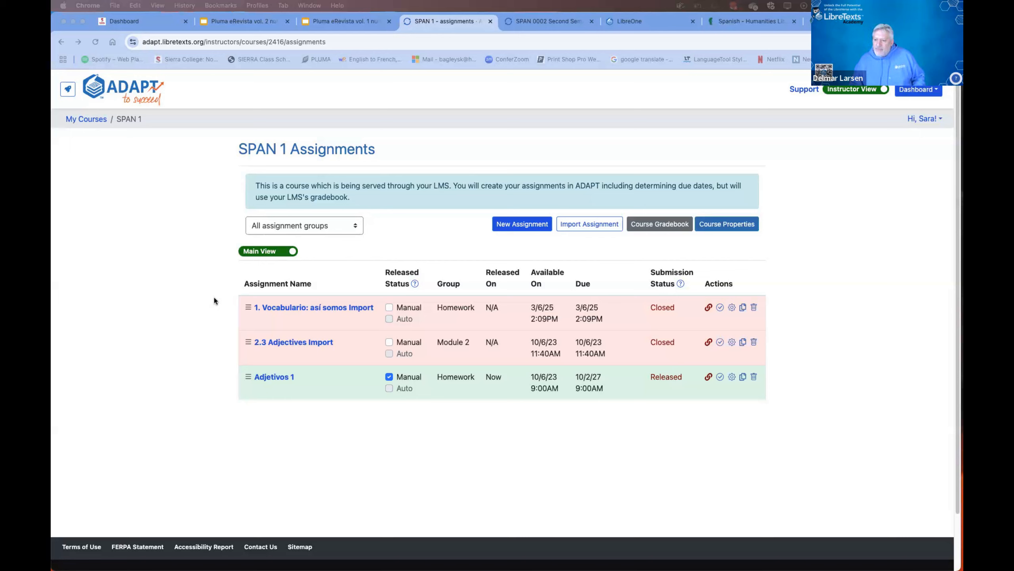
{"action": "left_click", "coordinate": [280, 252]}
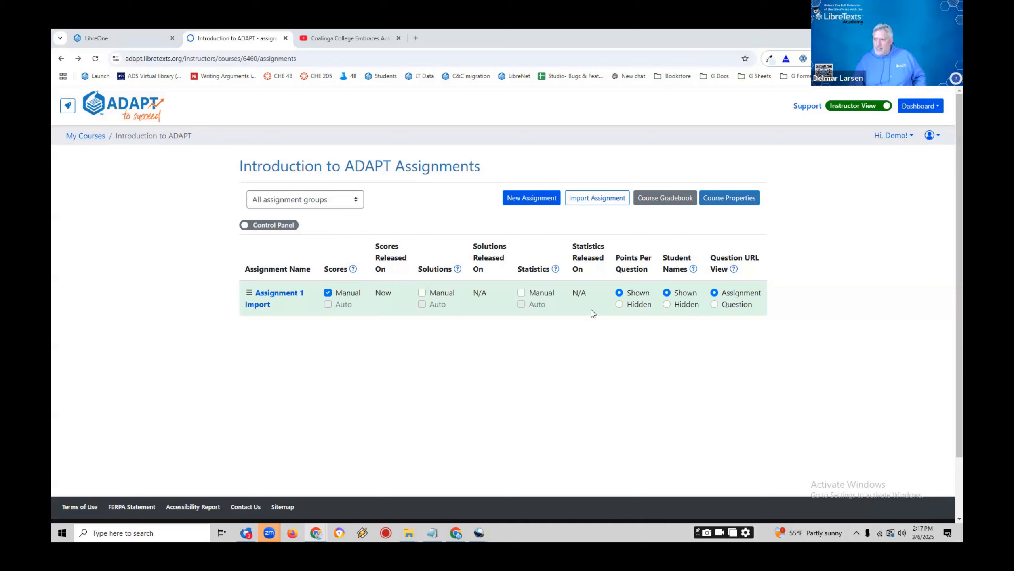
- Manually release the solutions and statistics of Assignment 1 Import and set its student names to hidden
{"action": "left_click", "coordinate": [423, 293]}
{"action": "left_click", "coordinate": [568, 213]}
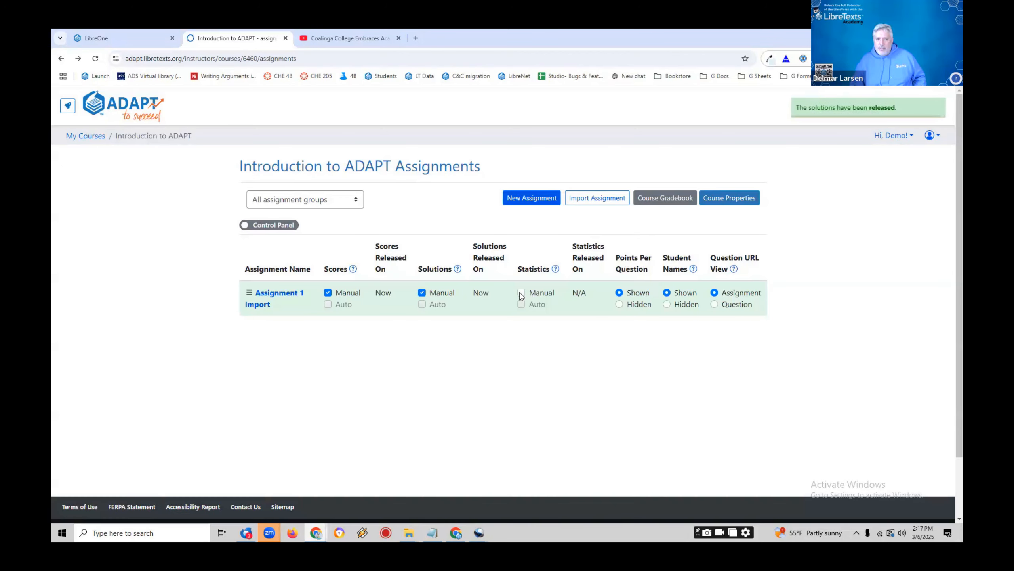
{"action": "left_click", "coordinate": [521, 293]}
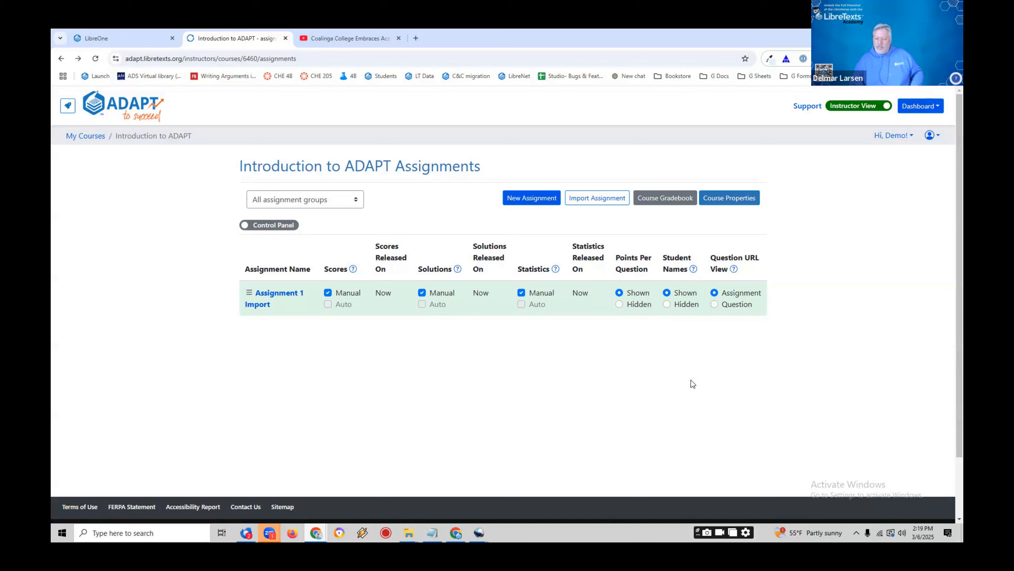
{"action": "left_click", "coordinate": [685, 304]}
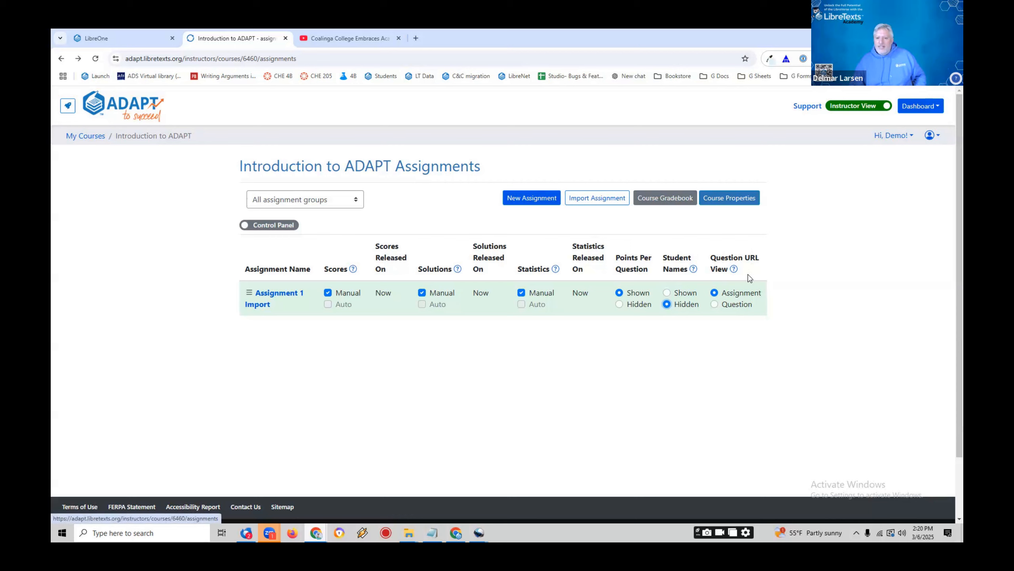
- Check the Question URL View help, switch the assignment list back to the main view and open Assignment 1 Import
{"action": "mouse_move", "coordinate": [736, 268]}
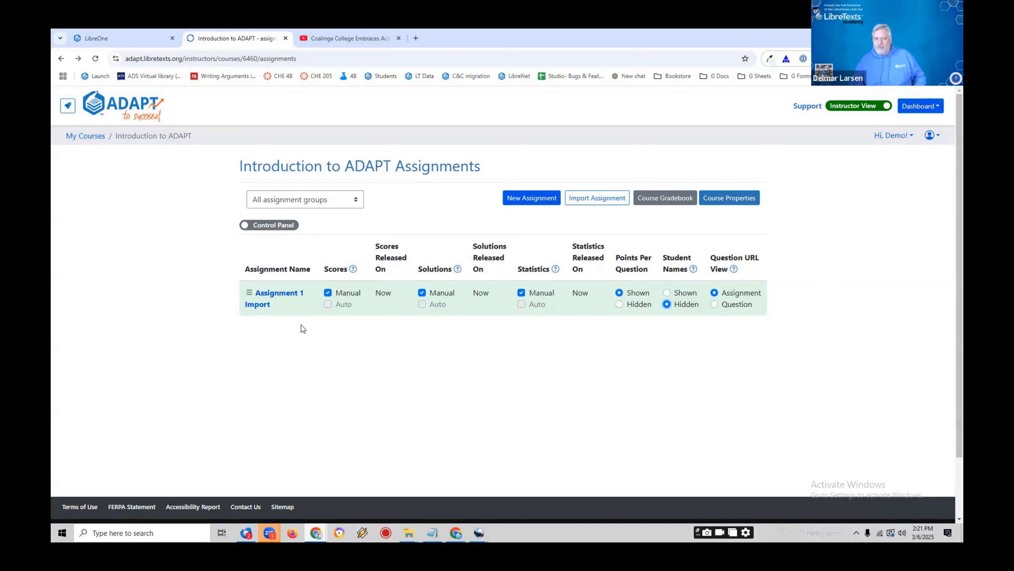
{"action": "left_click", "coordinate": [283, 224]}
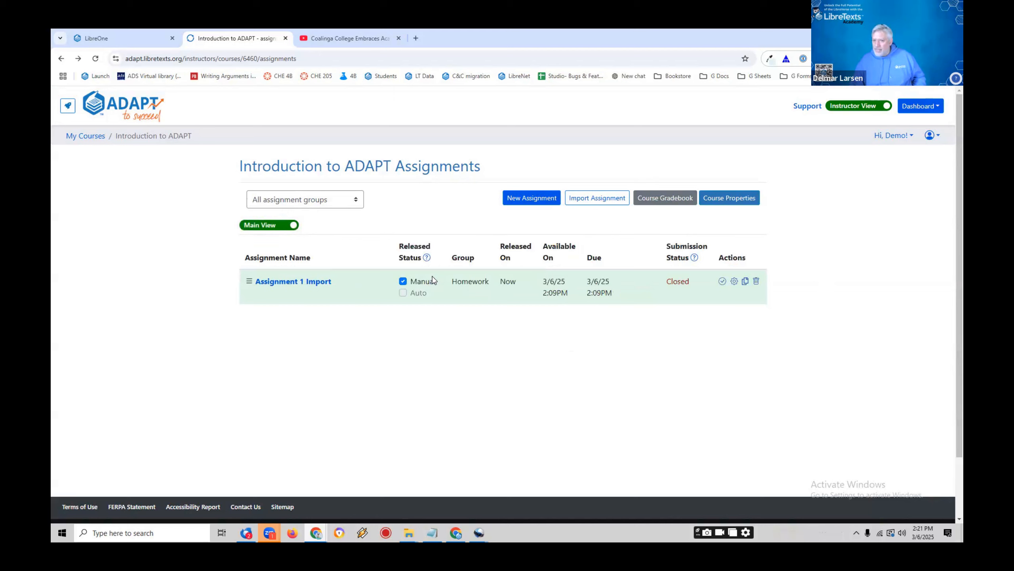
{"action": "left_click", "coordinate": [260, 226]}
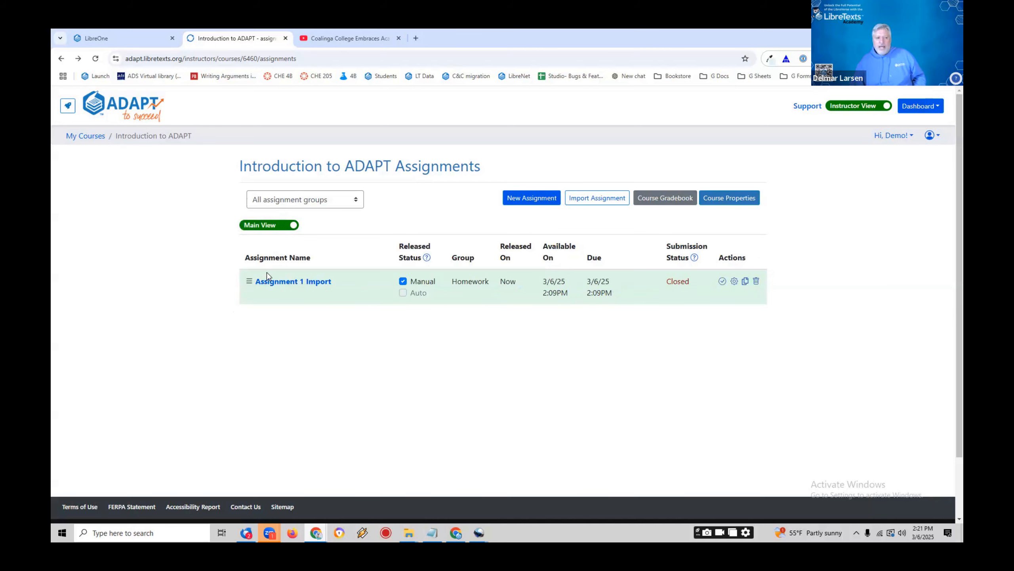
{"action": "left_click", "coordinate": [273, 282]}
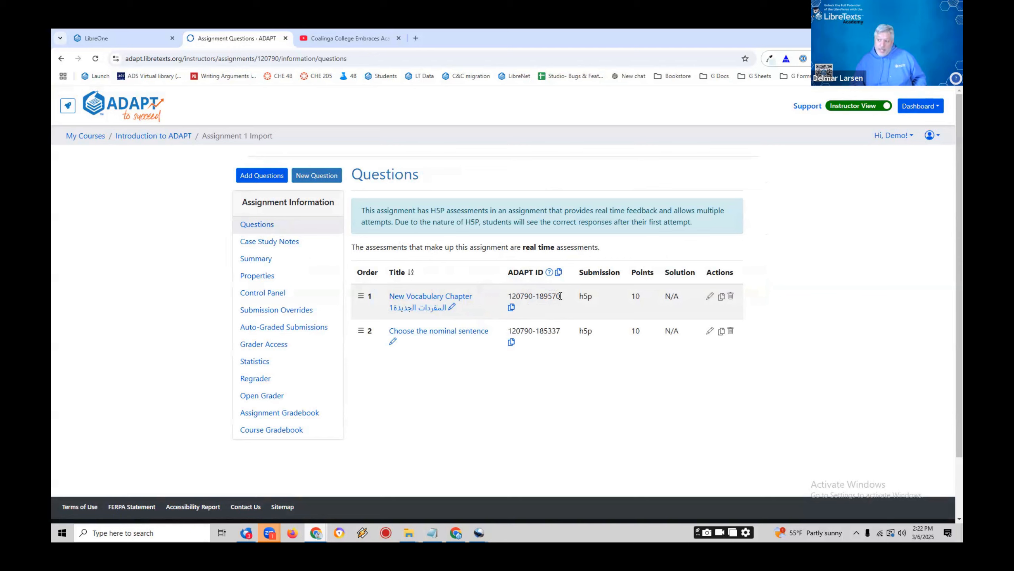
- Examine the assignment part and the question part of the first question's ADAPT ID by highlighting each
{"action": "left_click_drag", "start_coordinate": [560, 296], "coordinate": [536, 295]}
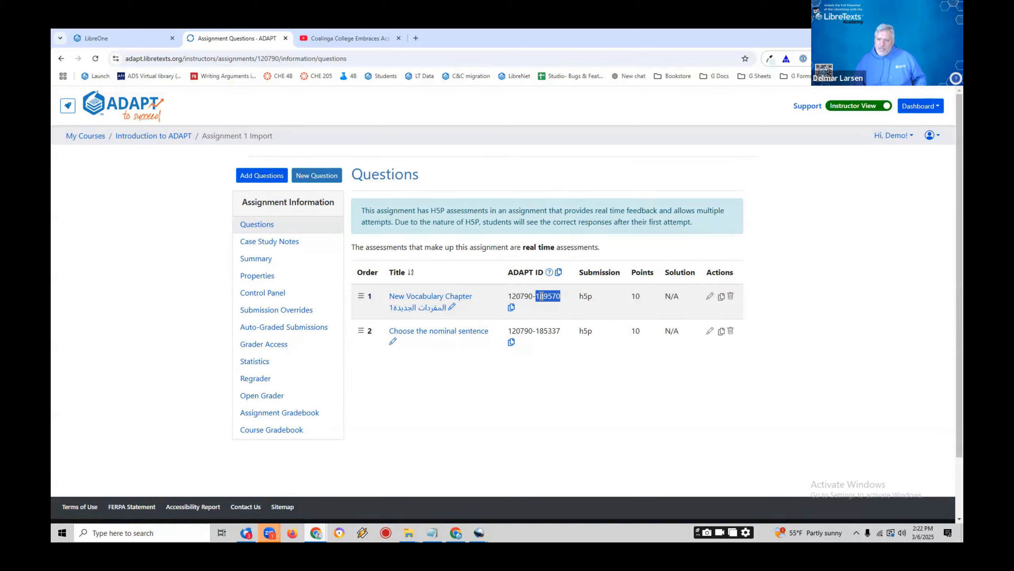
{"action": "left_click_drag", "start_coordinate": [533, 295], "coordinate": [508, 296]}
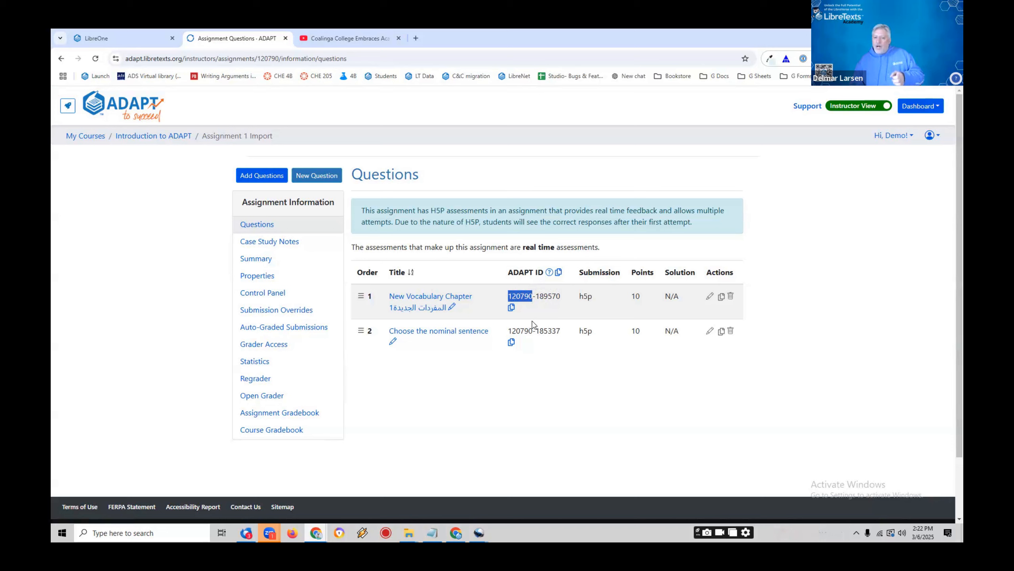
{"action": "left_click", "coordinate": [550, 307]}
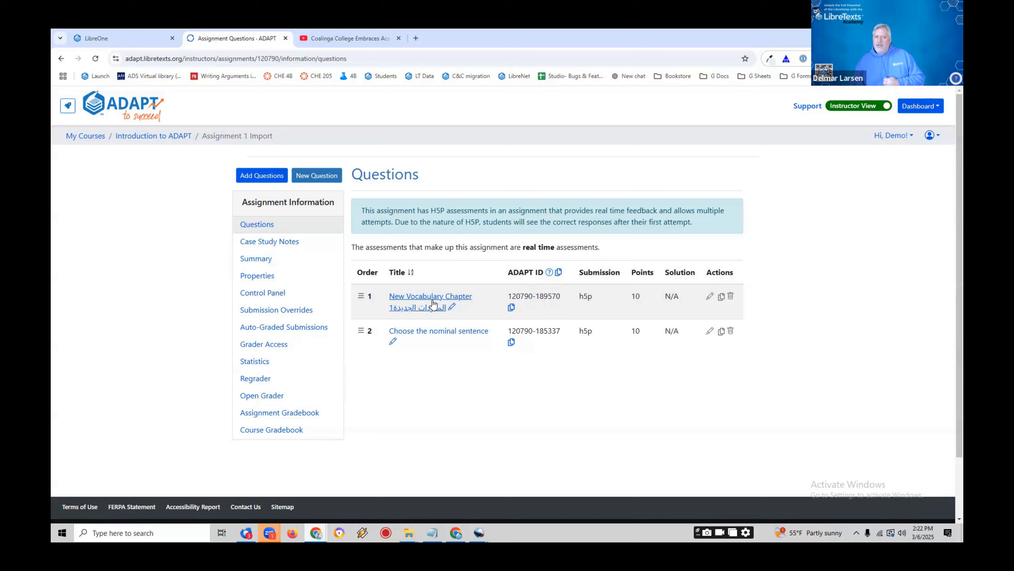
{"action": "double_click", "coordinate": [542, 295]}
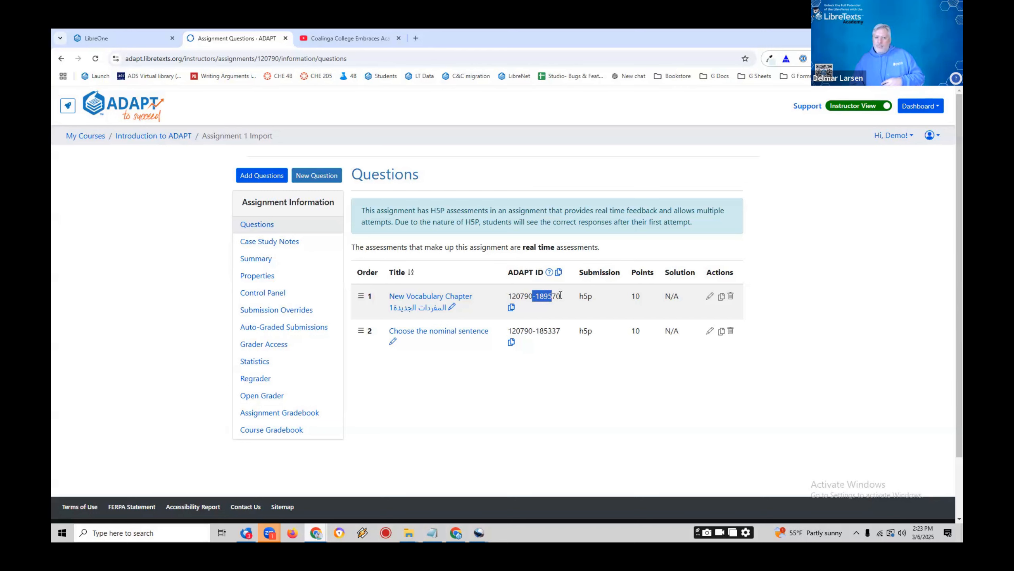
{"action": "left_click", "coordinate": [553, 295]}
{"action": "double_click", "coordinate": [553, 295]}
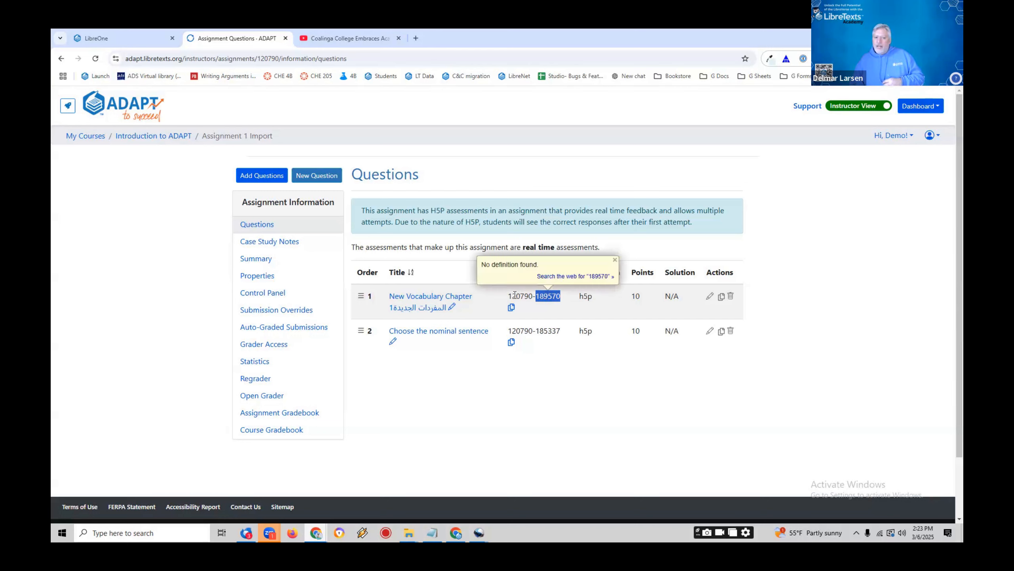
{"action": "double_click", "coordinate": [539, 296]}
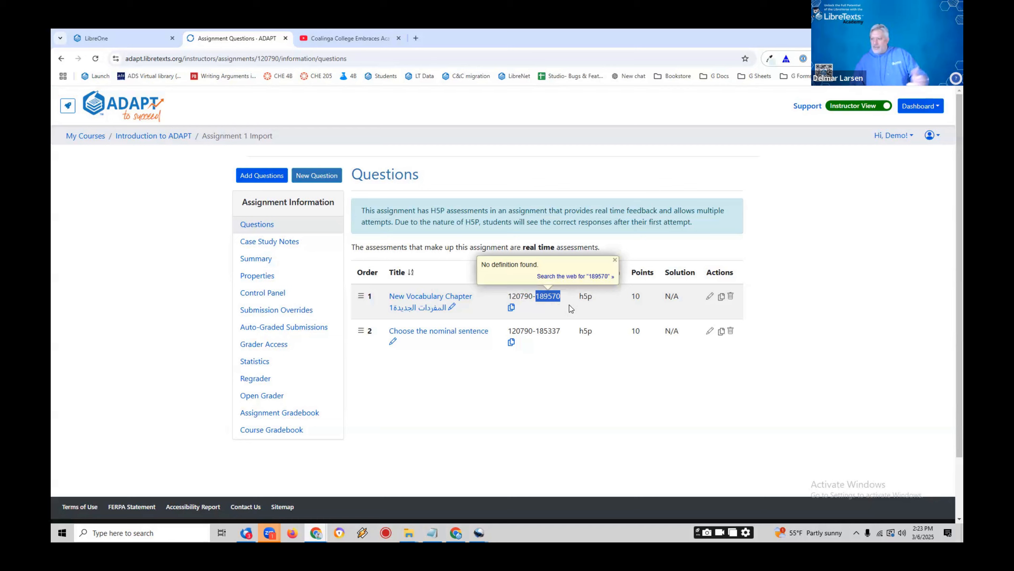
{"action": "left_click", "coordinate": [589, 311]}
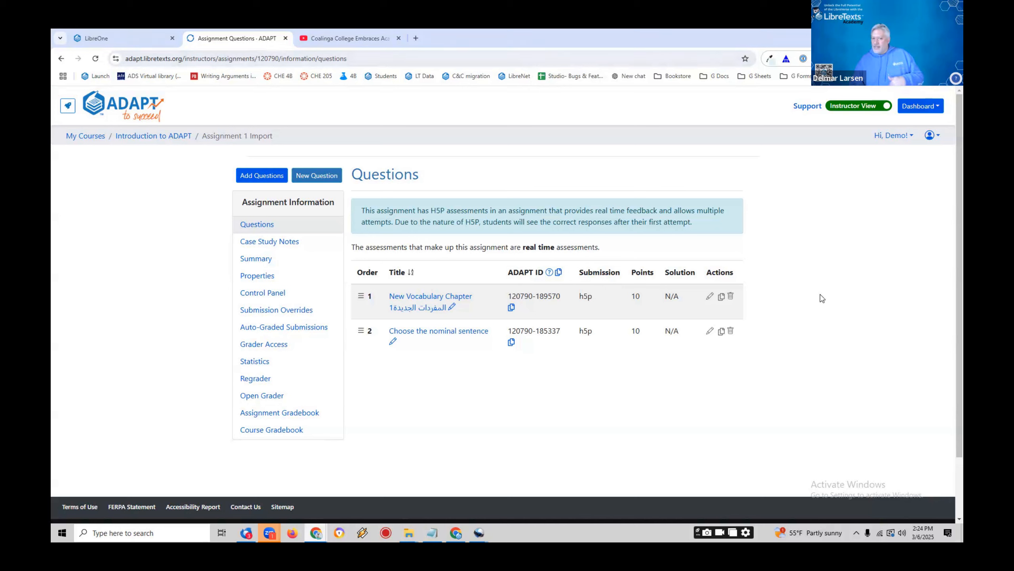
- Examine the points and solution values of the first question by highlighting each
{"action": "double_click", "coordinate": [635, 296]}
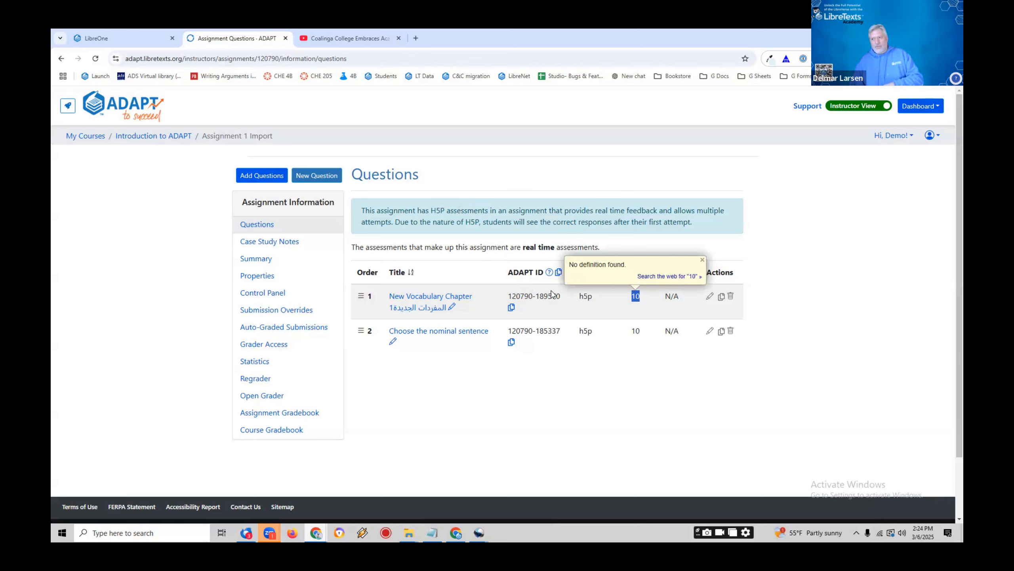
{"action": "left_click", "coordinate": [663, 301]}
{"action": "left_click_drag", "start_coordinate": [665, 296], "coordinate": [677, 295]}
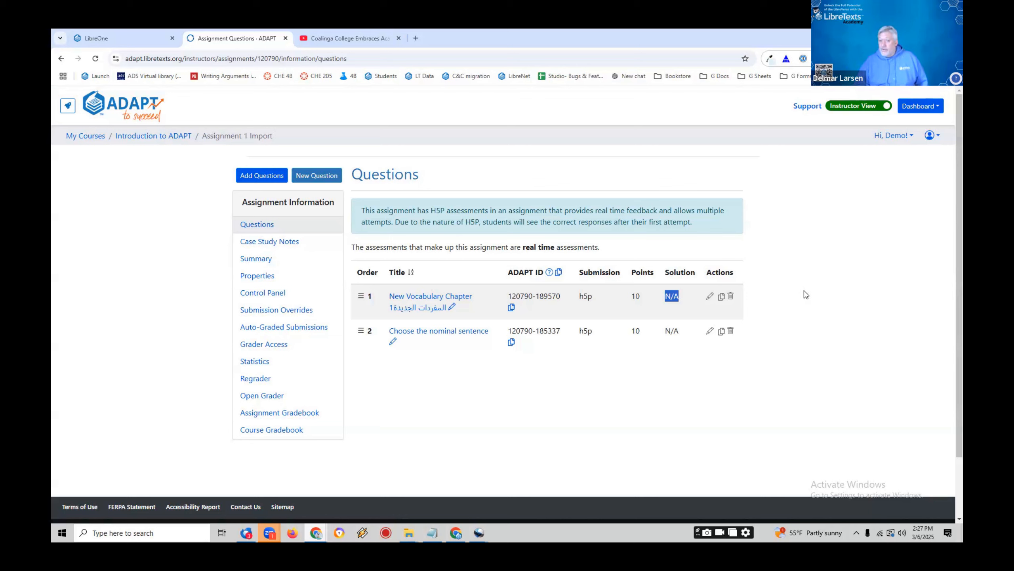
{"action": "left_click", "coordinate": [642, 314]}
- Open the New Vocabulary Chapter 1 question and page through its parts to the four-blank word placement exercise
{"action": "left_click", "coordinate": [402, 295]}
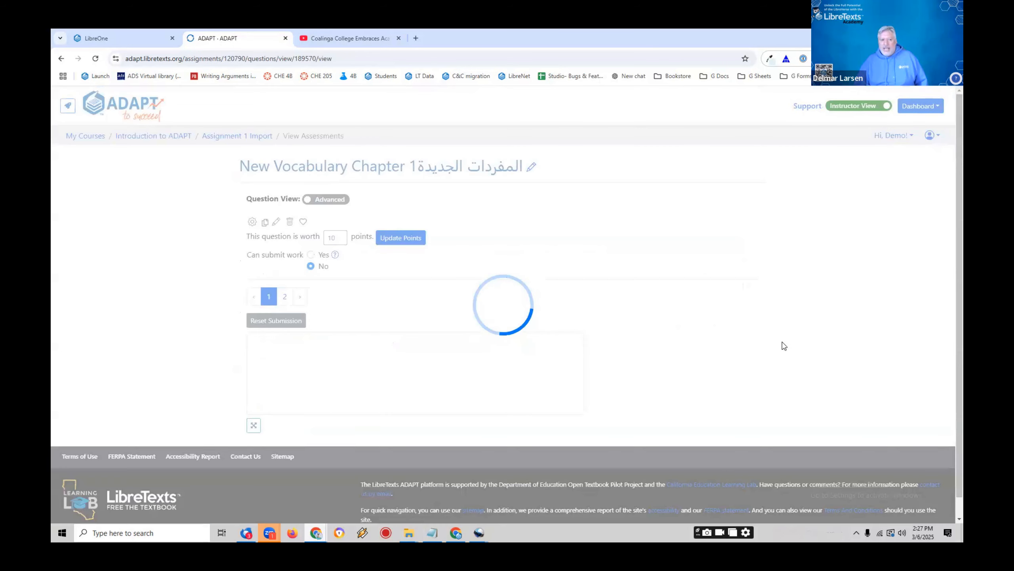
{"action": "scroll", "coordinate": [818, 288], "scroll_direction": "down", "scroll_amount": 1}
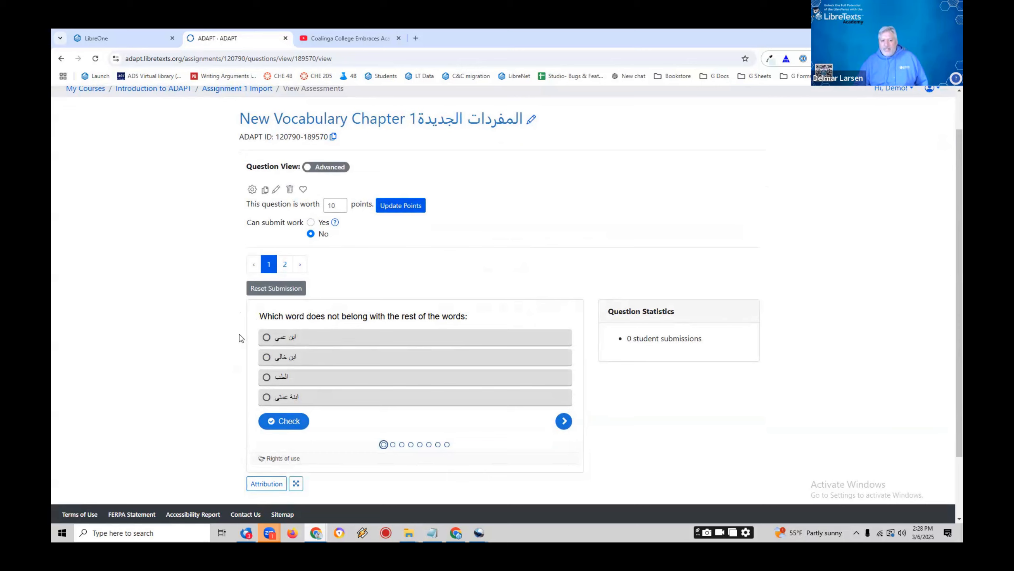
{"action": "left_click", "coordinate": [564, 421]}
{"action": "left_click", "coordinate": [563, 422]}
{"action": "left_click", "coordinate": [563, 421]}
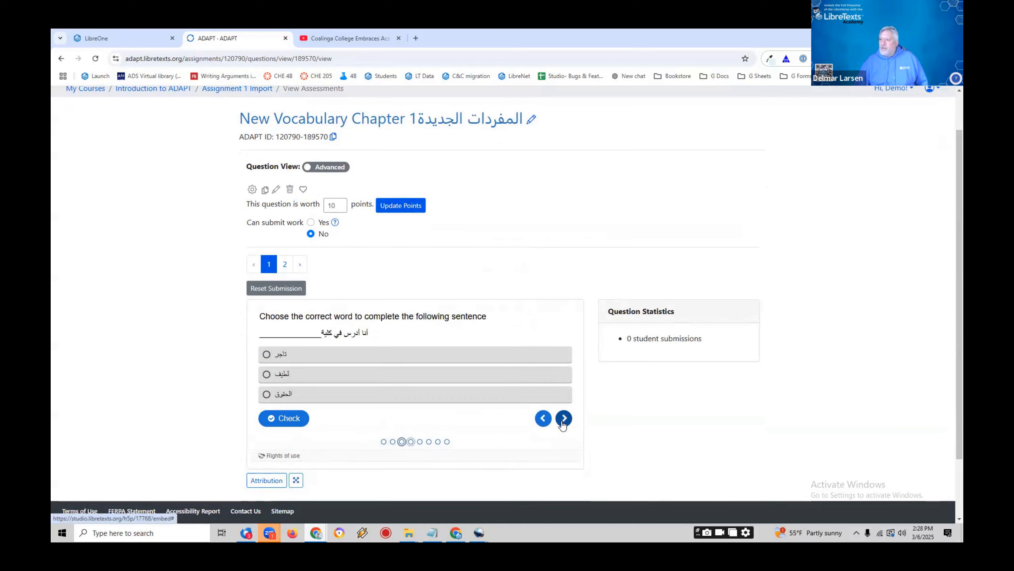
{"action": "left_click", "coordinate": [563, 423]}
{"action": "left_click", "coordinate": [564, 433]}
{"action": "left_click", "coordinate": [563, 433]}
- Check a partial answer with only the last two blanks filled, and retry the word placement exercise
{"action": "left_click_drag", "start_coordinate": [333, 433], "coordinate": [339, 389]}
{"action": "left_click_drag", "start_coordinate": [301, 434], "coordinate": [314, 366]}
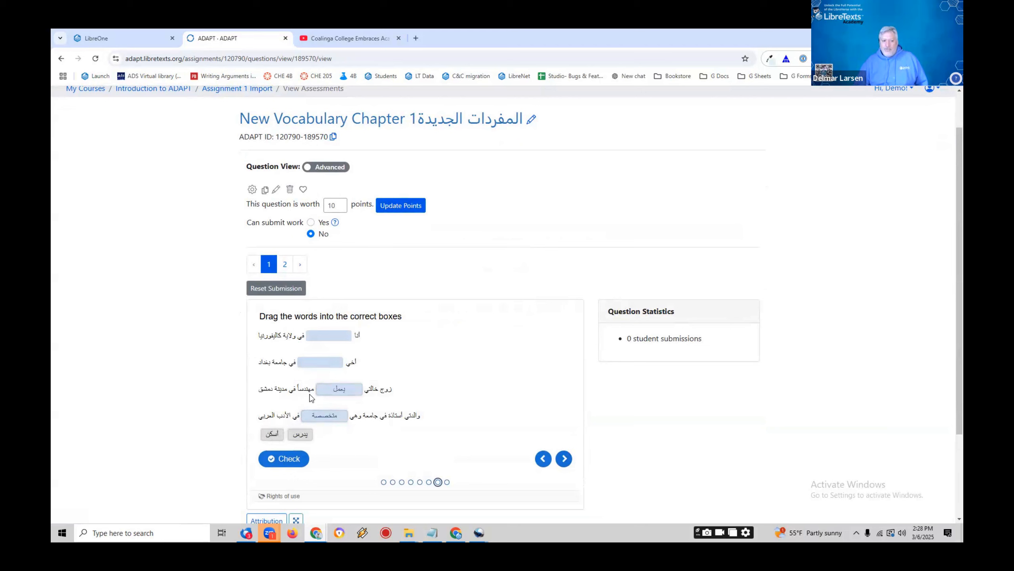
{"action": "left_click", "coordinate": [290, 455]}
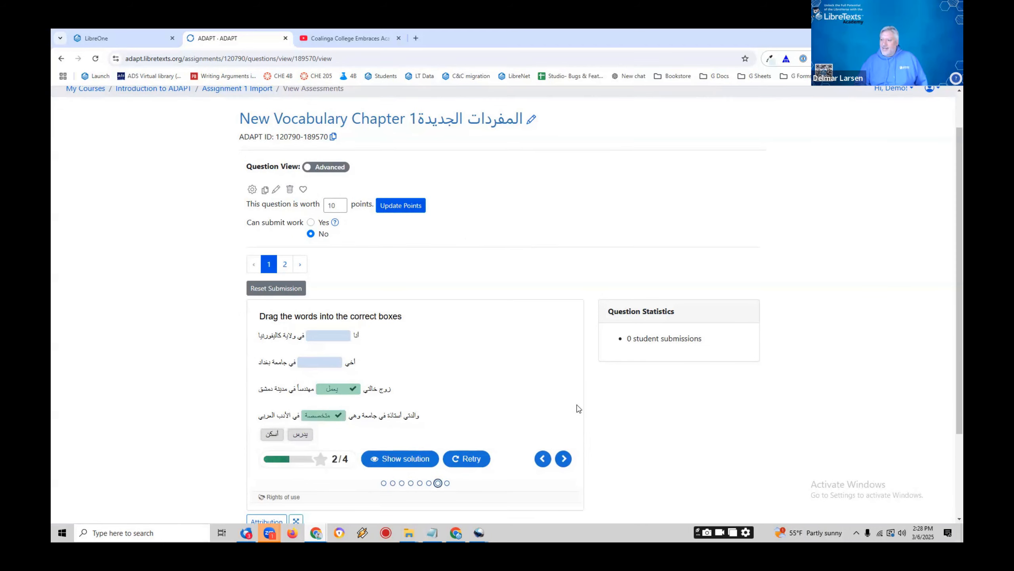
{"action": "left_click", "coordinate": [542, 458]}
{"action": "left_click", "coordinate": [563, 435]}
{"action": "left_click", "coordinate": [459, 459]}
- Fill the four blanks from first to last with أسكن, يدرس, يعمل and متخصصة, and check the answer
{"action": "left_click_drag", "start_coordinate": [334, 434], "coordinate": [339, 399]}
{"action": "left_click_drag", "start_coordinate": [302, 434], "coordinate": [318, 364]}
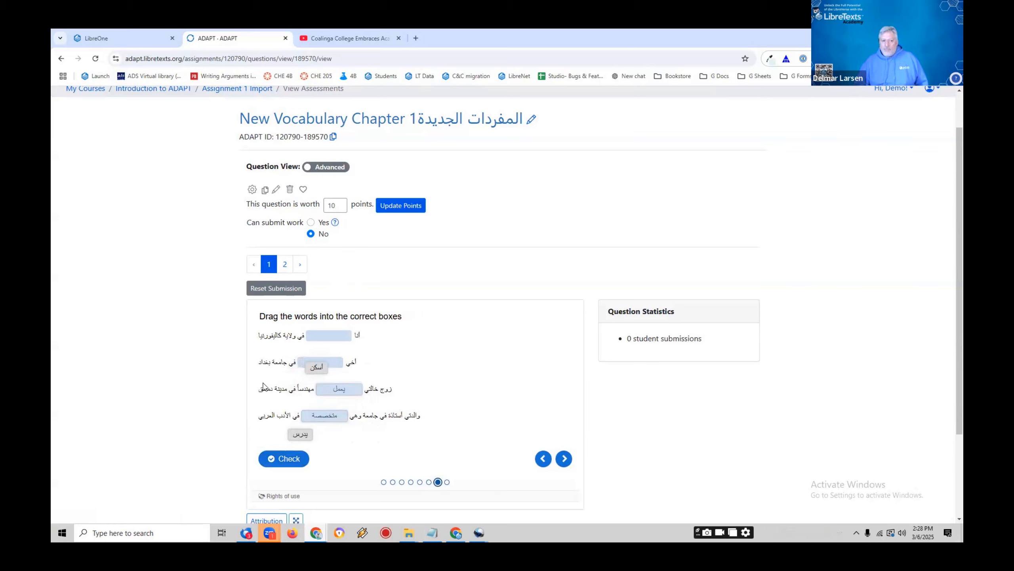
{"action": "left_click_drag", "start_coordinate": [299, 435], "coordinate": [321, 363]}
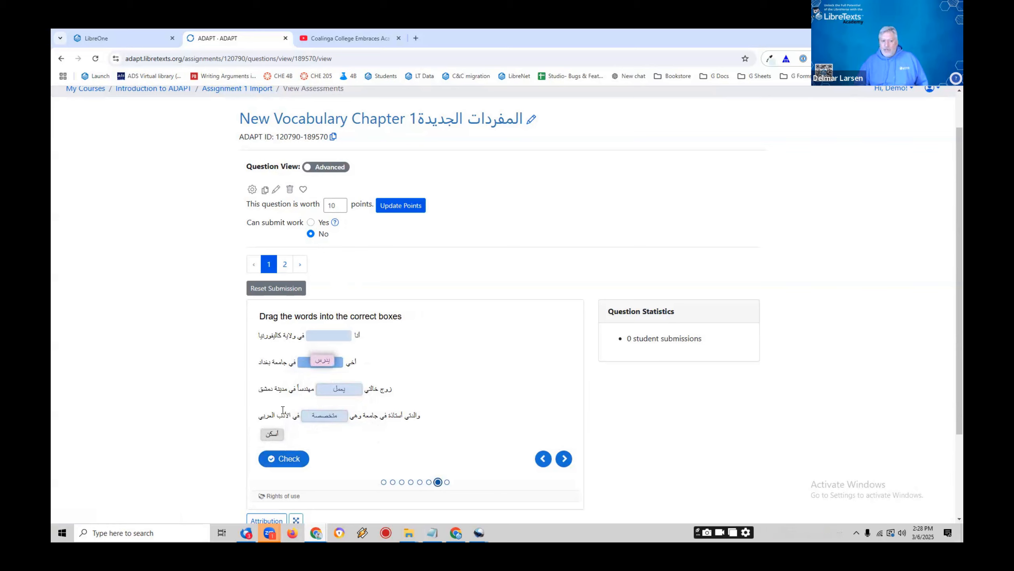
{"action": "left_click_drag", "start_coordinate": [273, 436], "coordinate": [328, 339]}
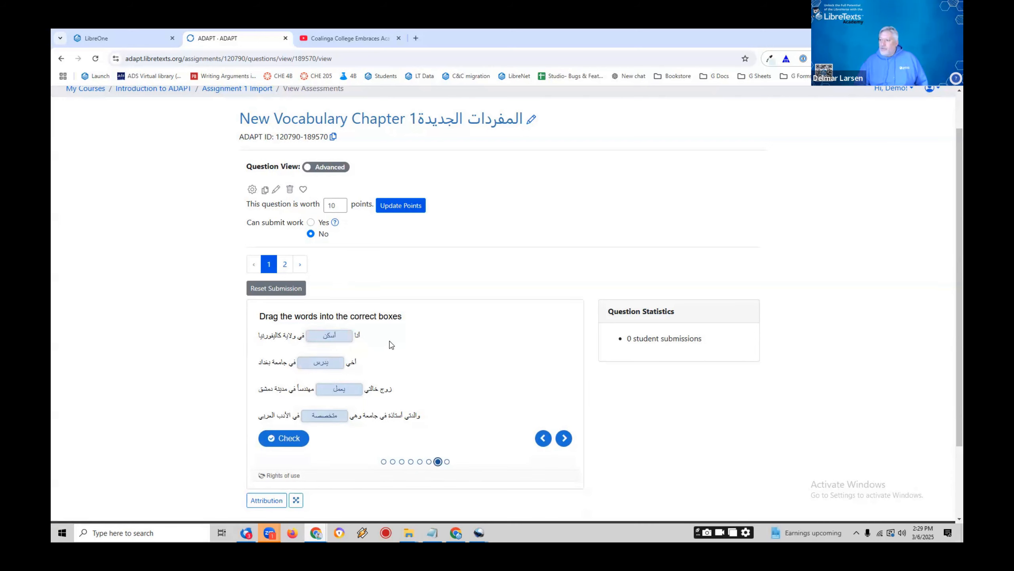
{"action": "left_click", "coordinate": [286, 441]}
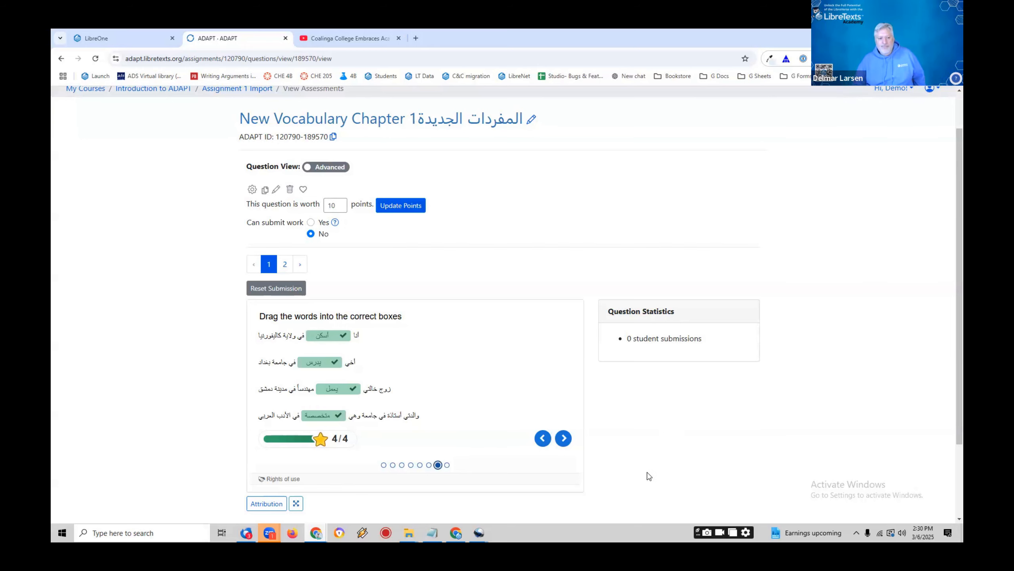
- Go to the last part of the question and place the words ولاية and يعمل in the second line's blanks
{"action": "left_click", "coordinate": [447, 465]}
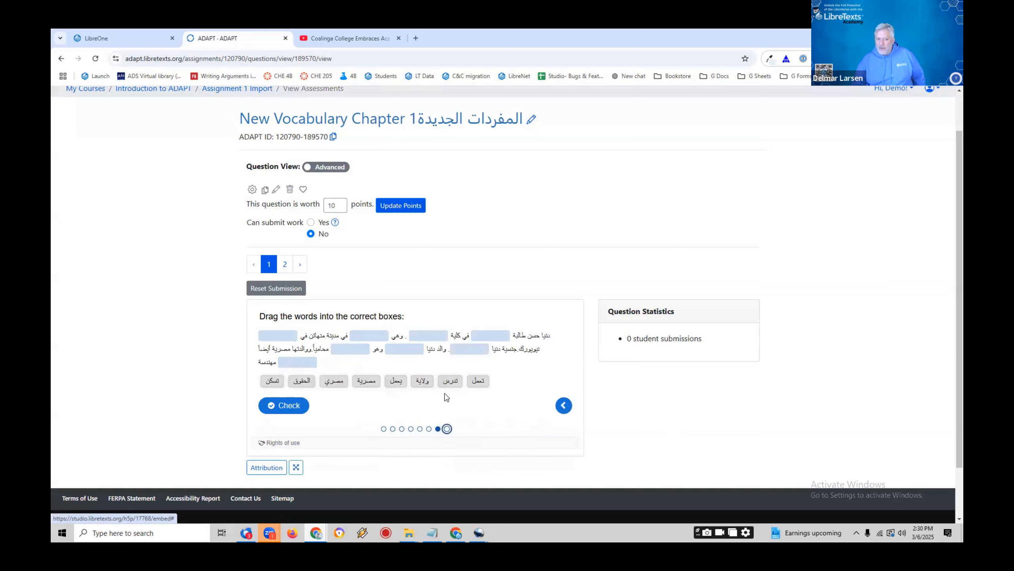
{"action": "left_click_drag", "start_coordinate": [427, 386], "coordinate": [348, 346]}
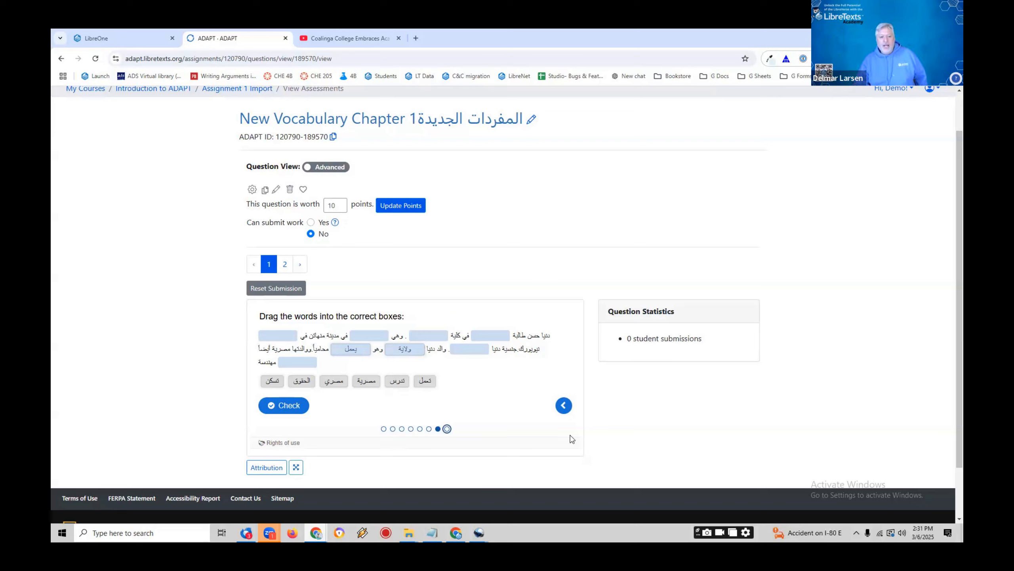
- Open the second question, Choose the nominal sentence, and page through its true/false parts
{"action": "left_click", "coordinate": [285, 264]}
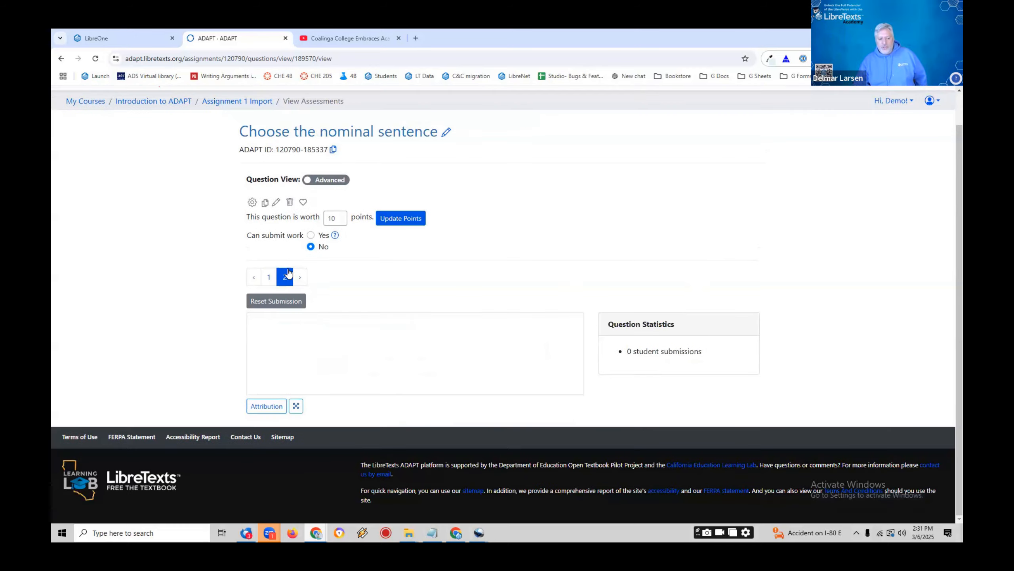
{"action": "scroll", "coordinate": [222, 353], "scroll_direction": "down", "scroll_amount": 2}
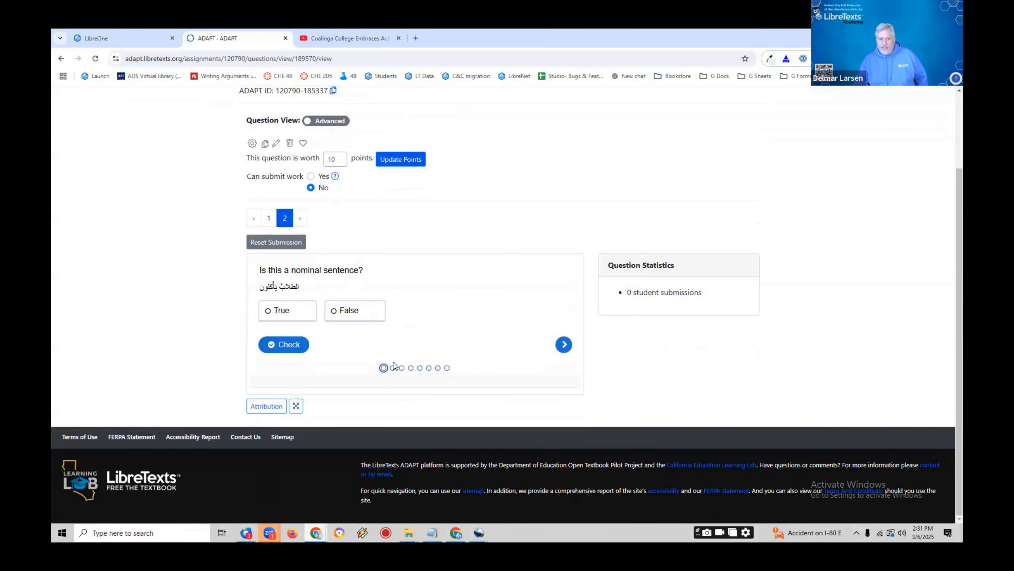
{"action": "left_click", "coordinate": [563, 344]}
{"action": "left_click", "coordinate": [564, 344]}
{"action": "left_click", "coordinate": [563, 344]}
{"action": "left_click", "coordinate": [564, 344]}
{"action": "left_click", "coordinate": [564, 345]}
{"action": "left_click", "coordinate": [562, 343]}
{"action": "left_click", "coordinate": [563, 343]}
{"action": "left_click", "coordinate": [563, 343]}
{"action": "left_click", "coordinate": [563, 344]}
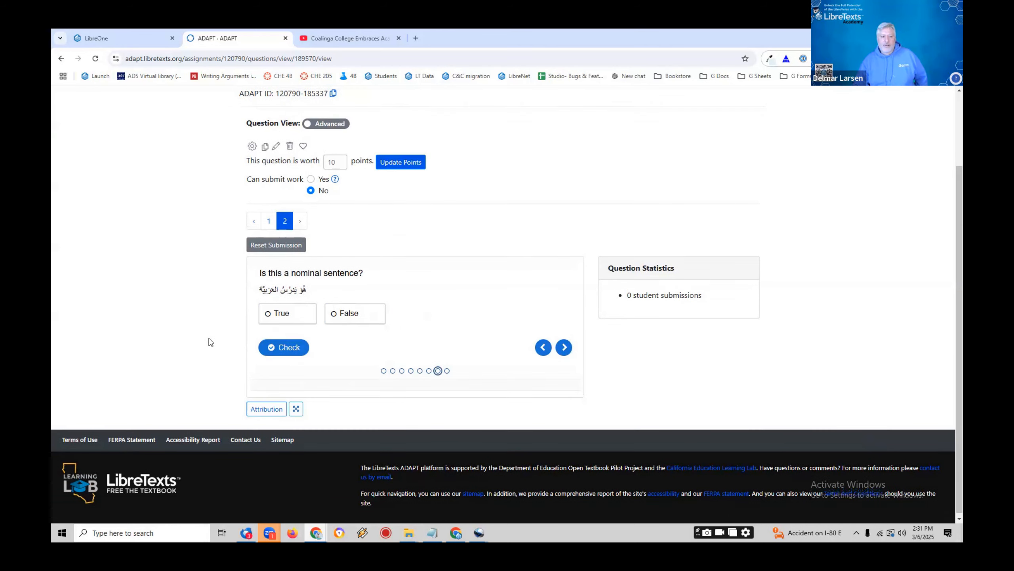
- Switch the question view to basic, and check the answer True on the displayed part before resetting the submission
{"action": "scroll", "coordinate": [209, 342], "scroll_direction": "up", "scroll_amount": 2}
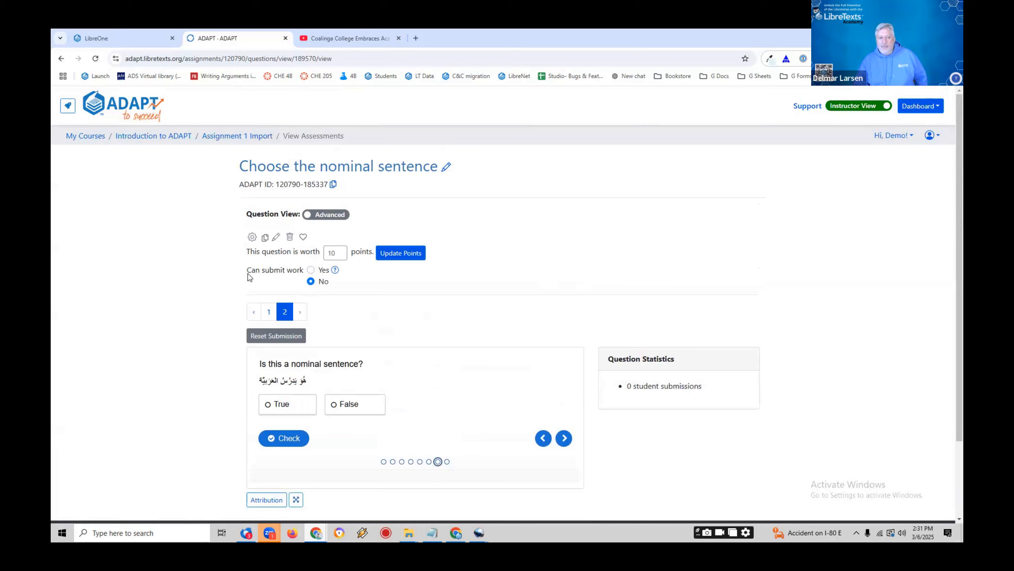
{"action": "left_click", "coordinate": [323, 216]}
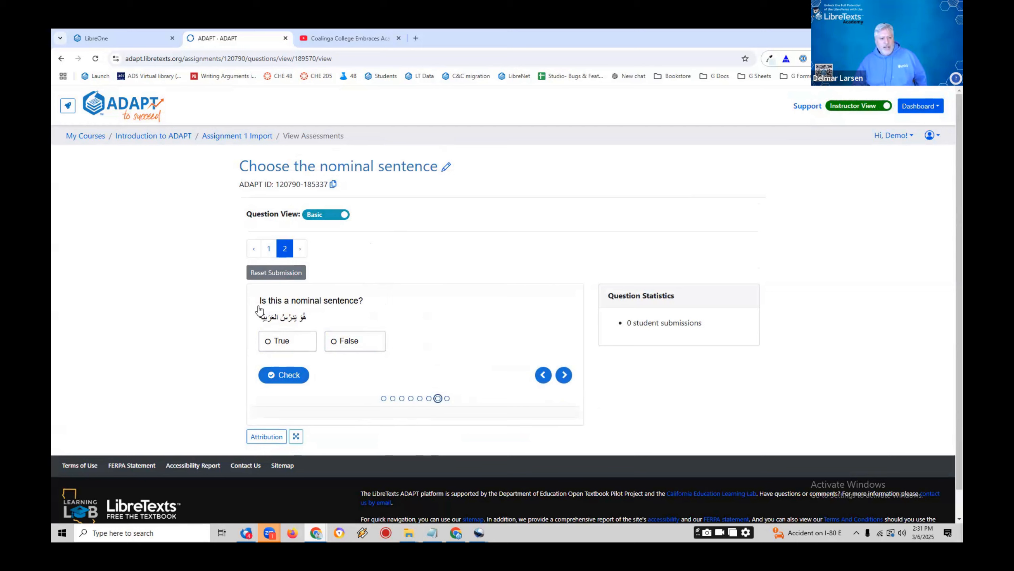
{"action": "left_click", "coordinate": [275, 345]}
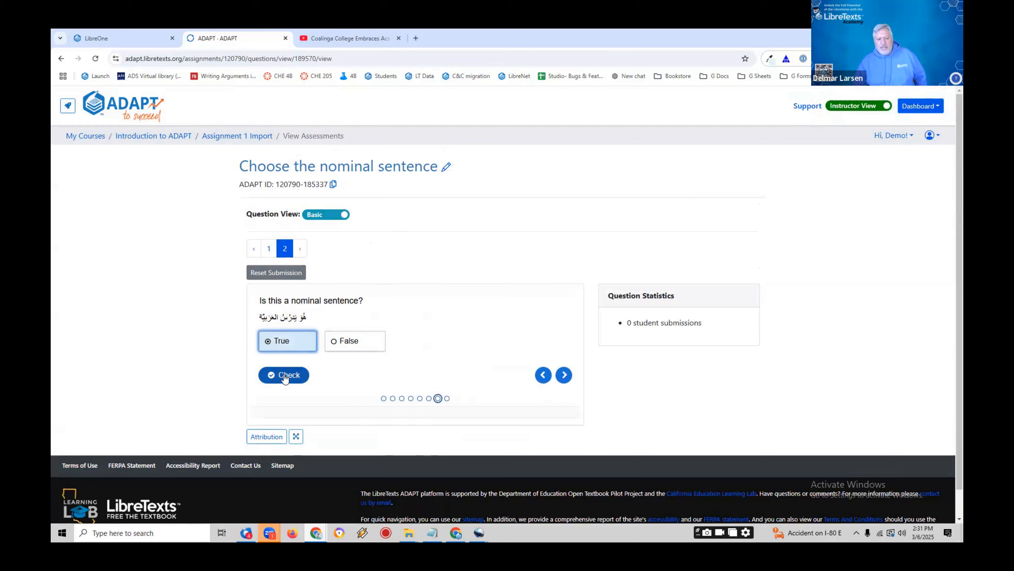
{"action": "left_click", "coordinate": [284, 376]}
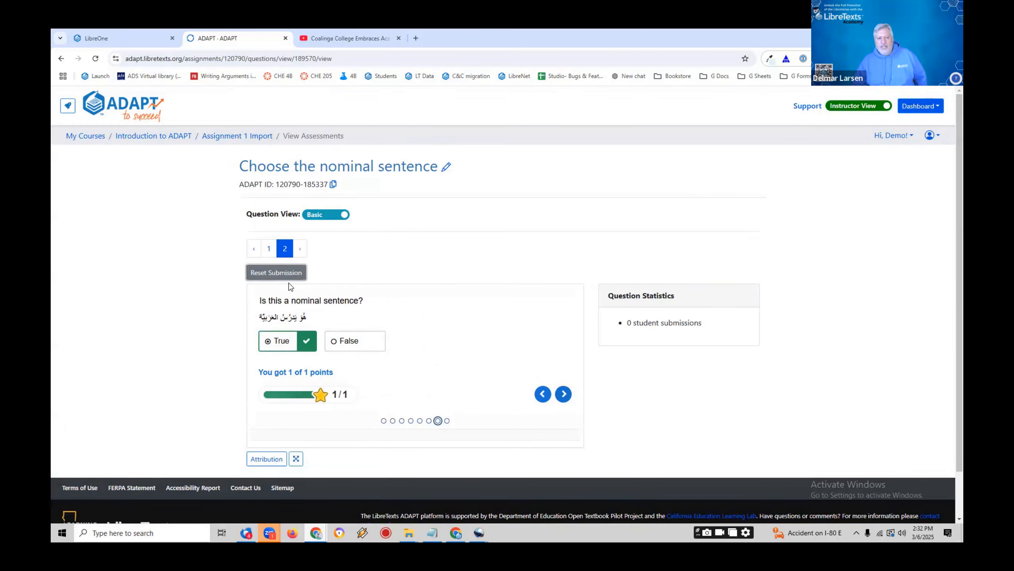
{"action": "left_click", "coordinate": [277, 274]}
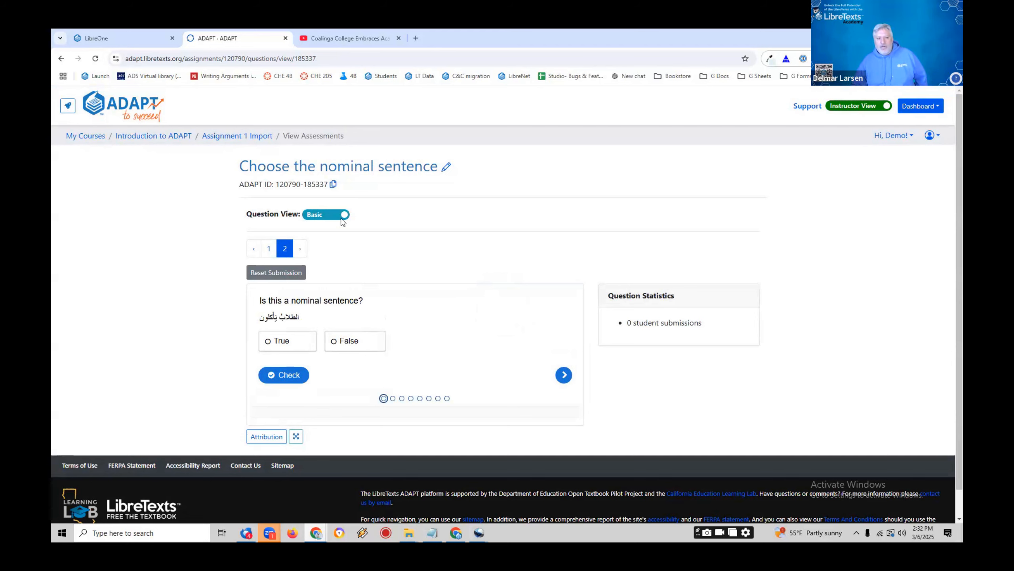
- Toggle the question view to advanced and back to basic, and change from instructor view to student view
{"action": "left_click", "coordinate": [318, 219]}
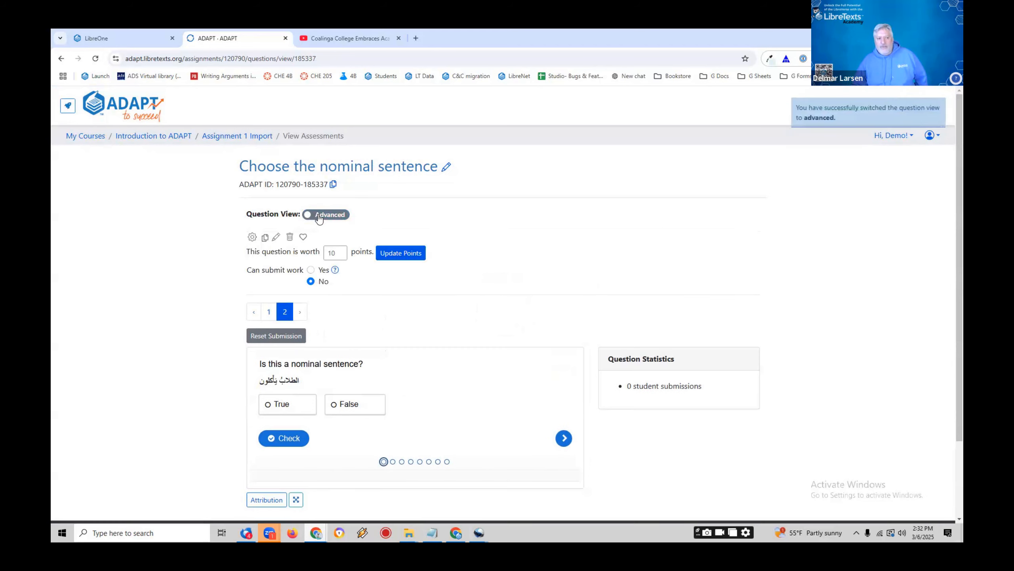
{"action": "left_click", "coordinate": [318, 218]}
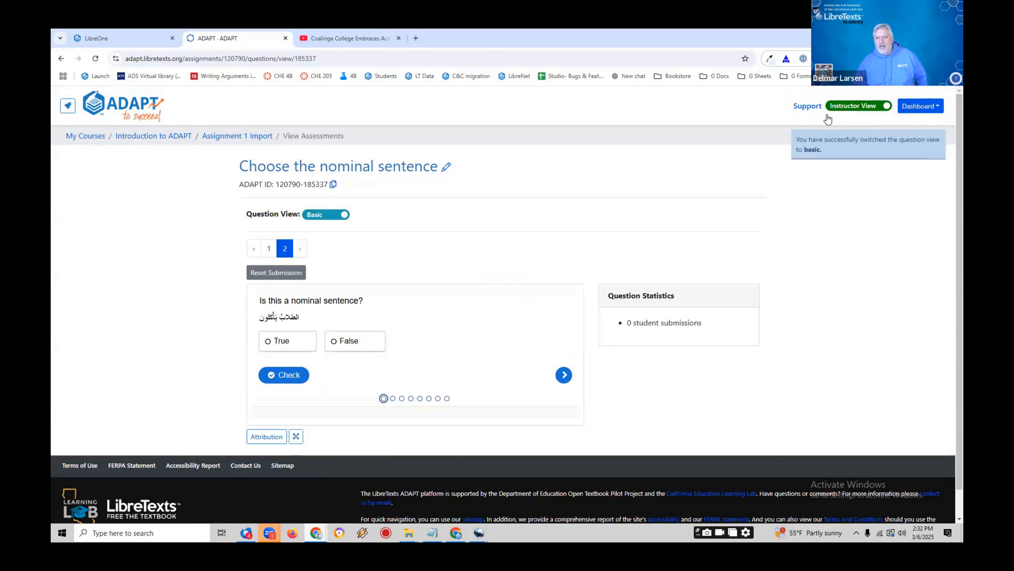
{"action": "left_click", "coordinate": [863, 110]}
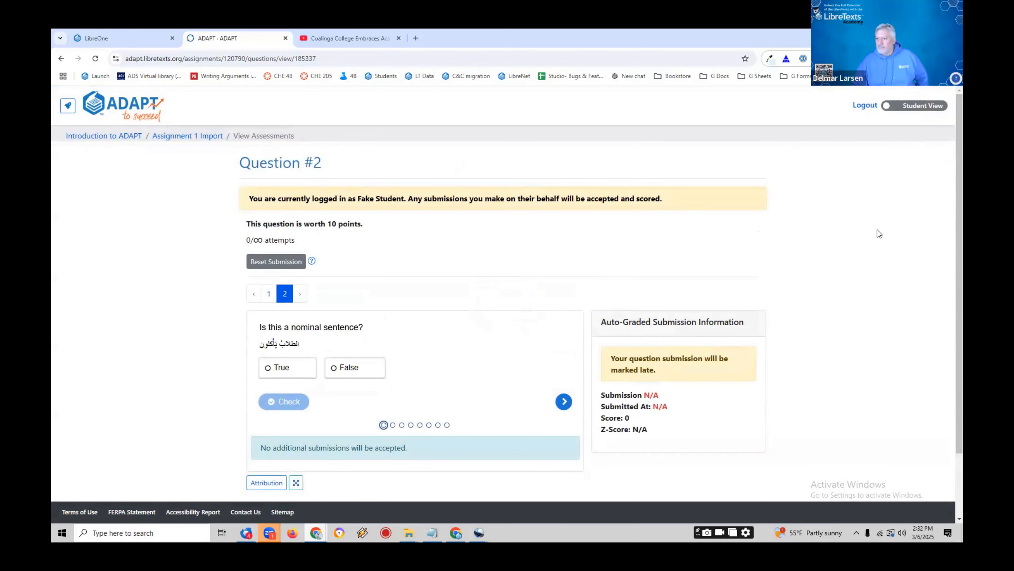
- Examine the fake-student notice and the auto-graded submission information, and select True for the displayed part
{"action": "scroll", "coordinate": [771, 331], "scroll_direction": "down", "scroll_amount": 1}
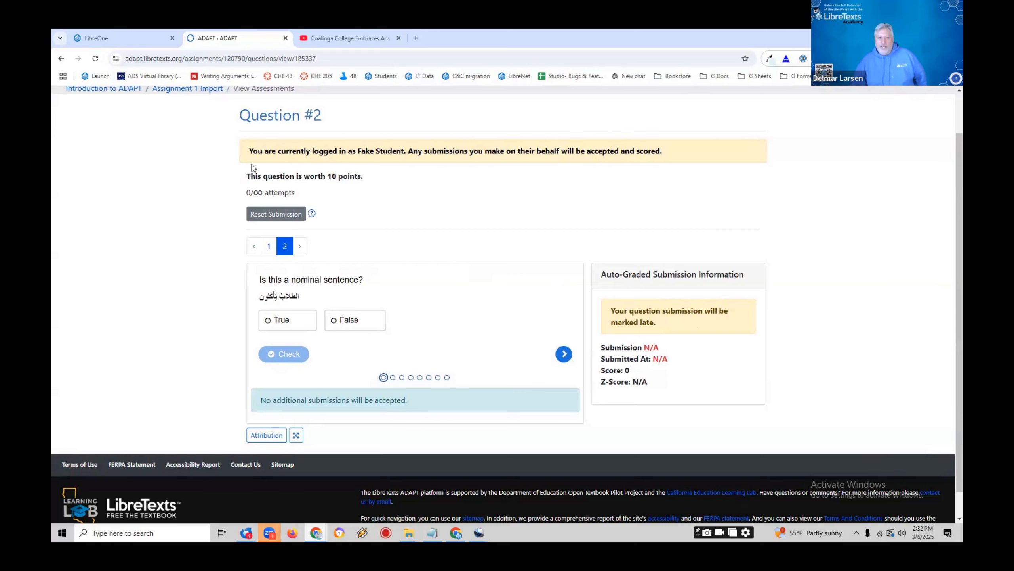
{"action": "left_click_drag", "start_coordinate": [254, 149], "coordinate": [656, 164]}
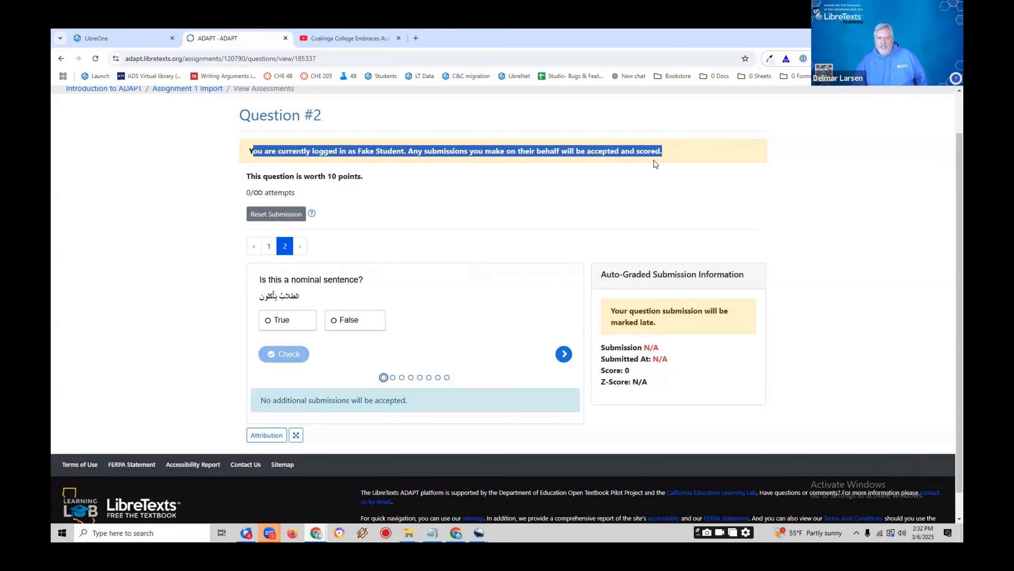
{"action": "left_click", "coordinate": [603, 189]}
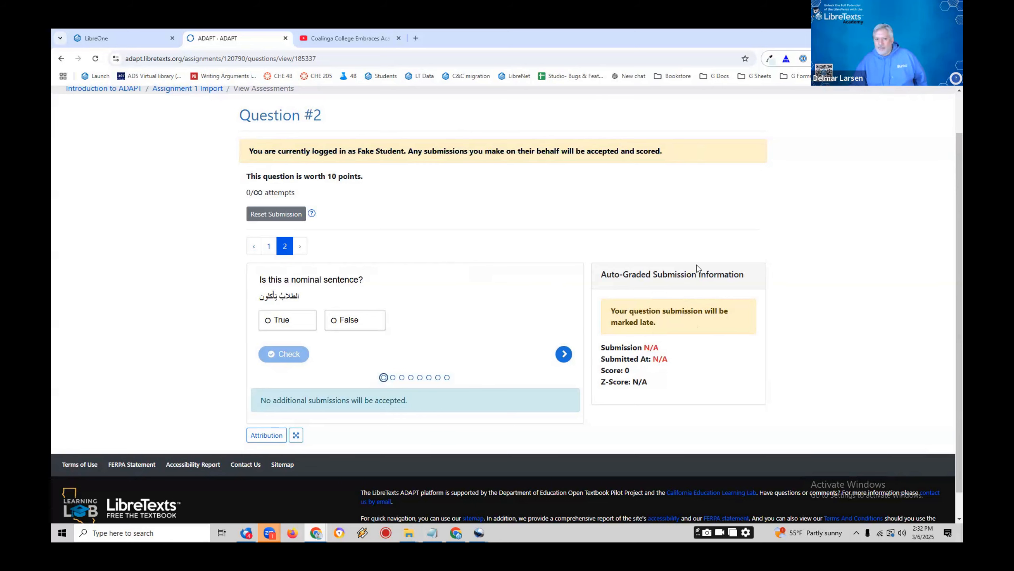
{"action": "left_click_drag", "start_coordinate": [643, 348], "coordinate": [670, 382]}
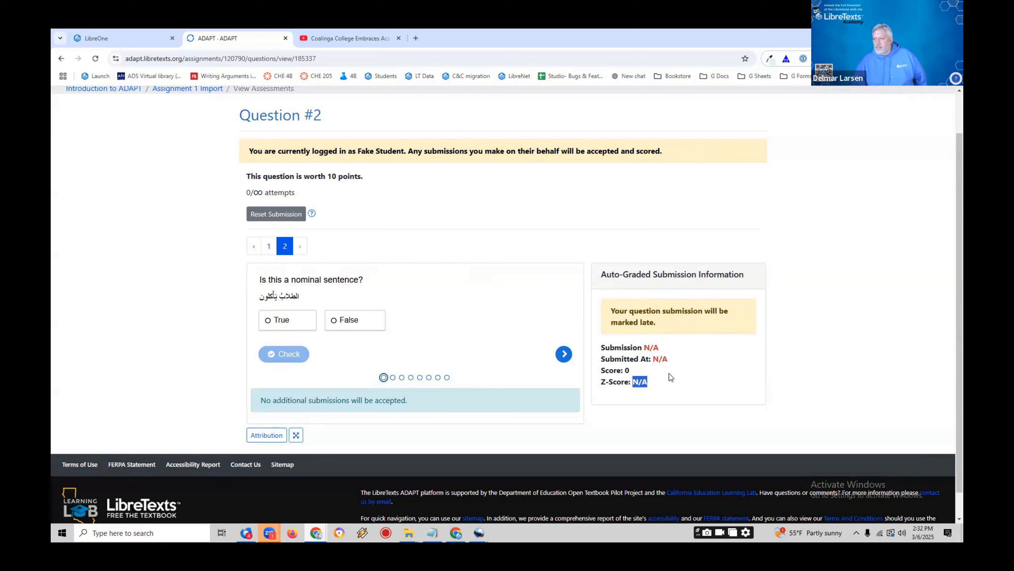
{"action": "left_click", "coordinate": [268, 322]}
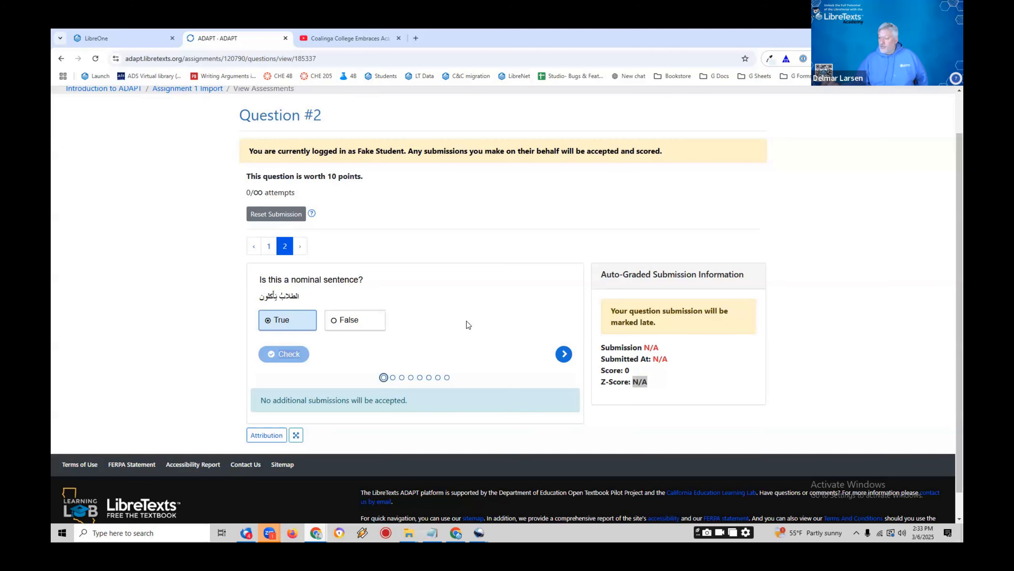
{"action": "scroll", "coordinate": [166, 172], "scroll_direction": "up", "scroll_amount": 3}
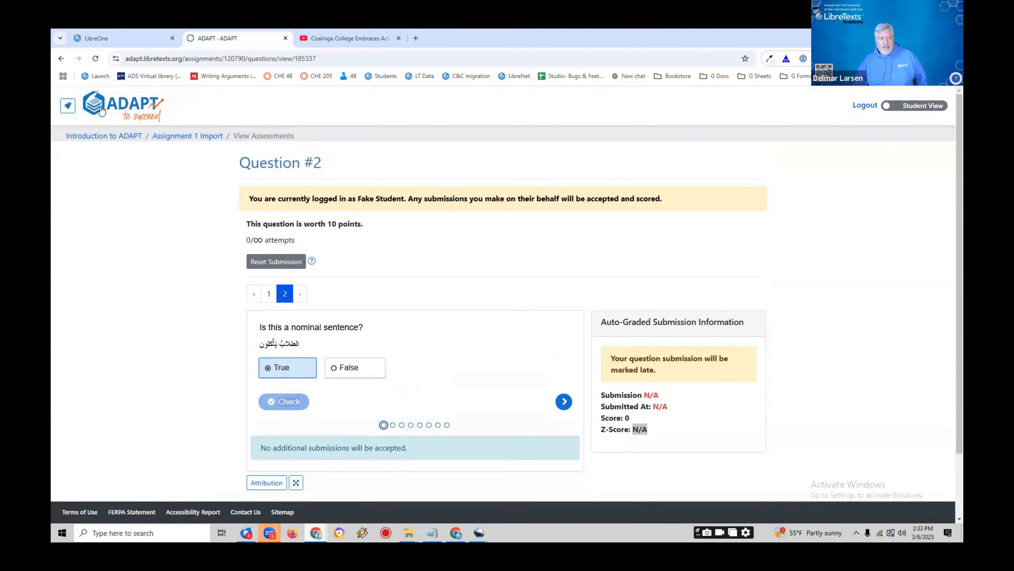
{"action": "scroll", "coordinate": [463, 297], "scroll_direction": "down", "scroll_amount": 3}
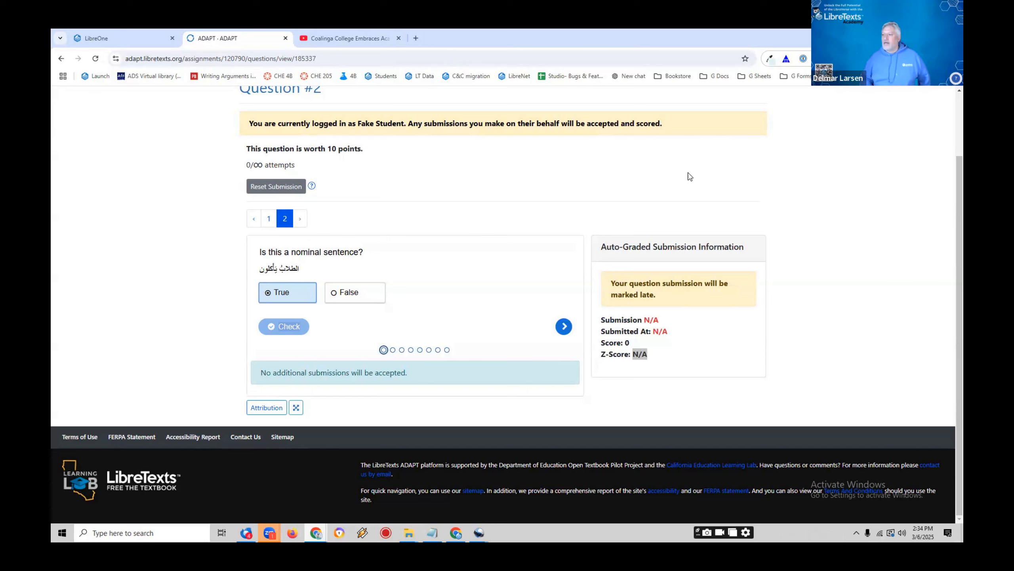
- Inspect the HTML behind the question's Arabic sentence, expand the next hidden true/false container, and close the developer tools
{"action": "right_click", "coordinate": [452, 268]}
{"action": "left_click", "coordinate": [511, 512]}
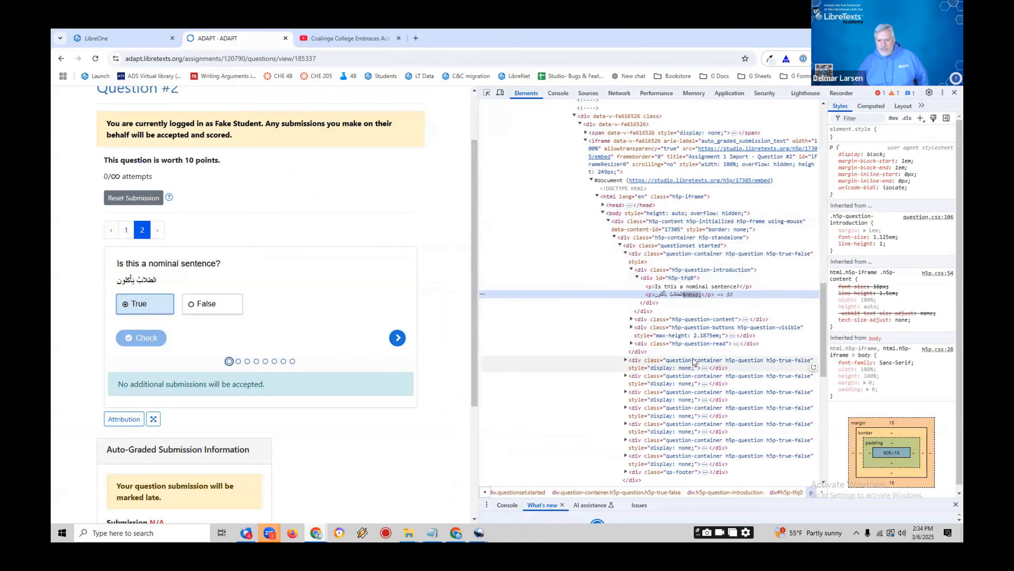
{"action": "scroll", "coordinate": [695, 332], "scroll_direction": "down", "scroll_amount": 10}
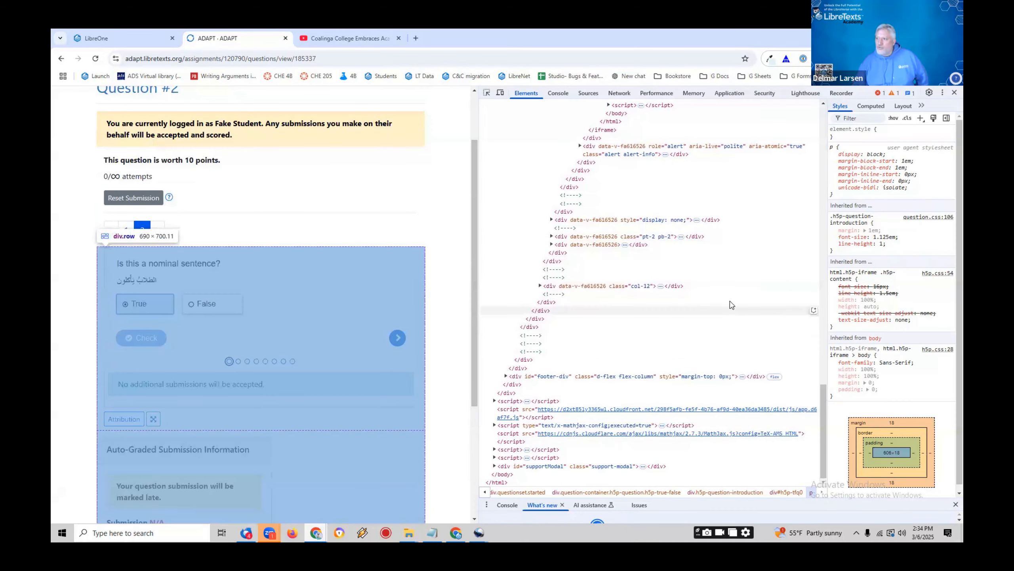
{"action": "scroll", "coordinate": [726, 307], "scroll_direction": "up", "scroll_amount": 5}
{"action": "scroll", "coordinate": [670, 219], "scroll_direction": "up", "scroll_amount": 4}
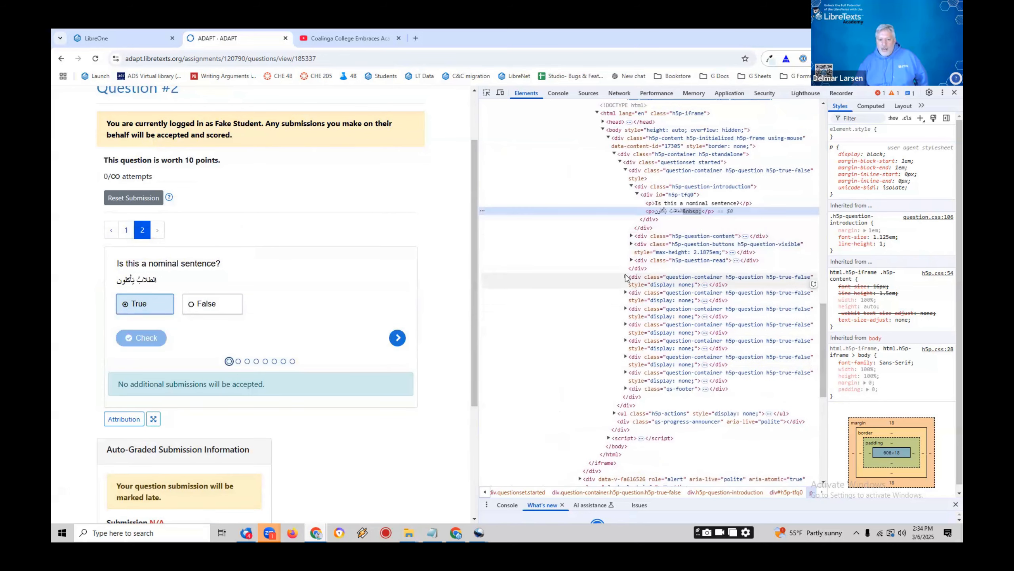
{"action": "left_click", "coordinate": [624, 277]}
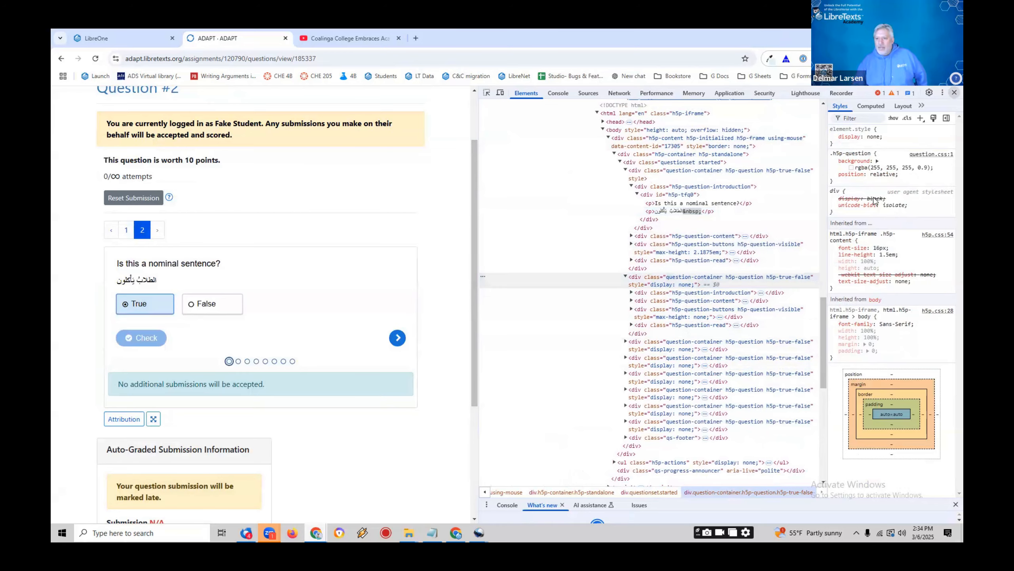
{"action": "left_click", "coordinate": [952, 93]}
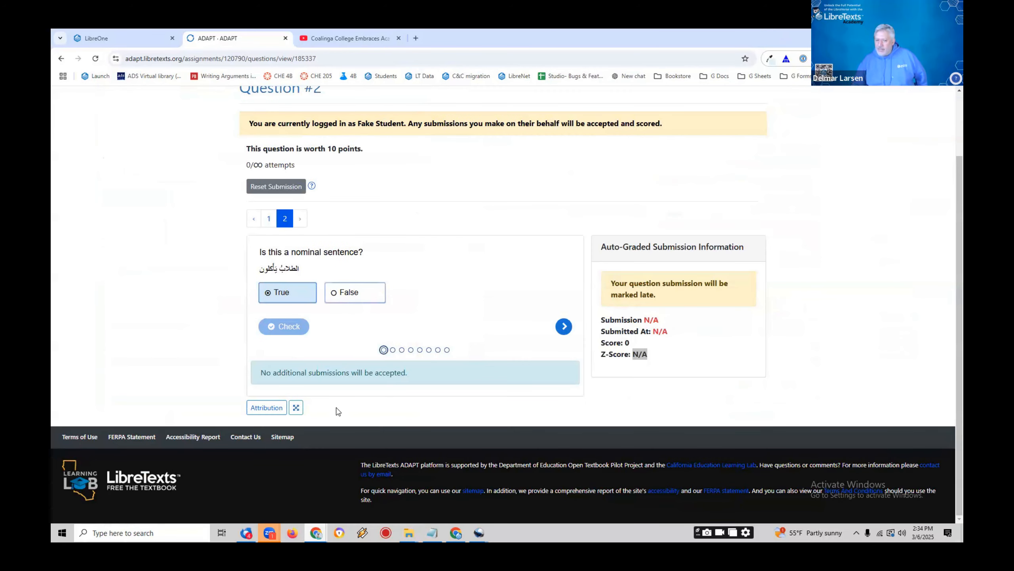
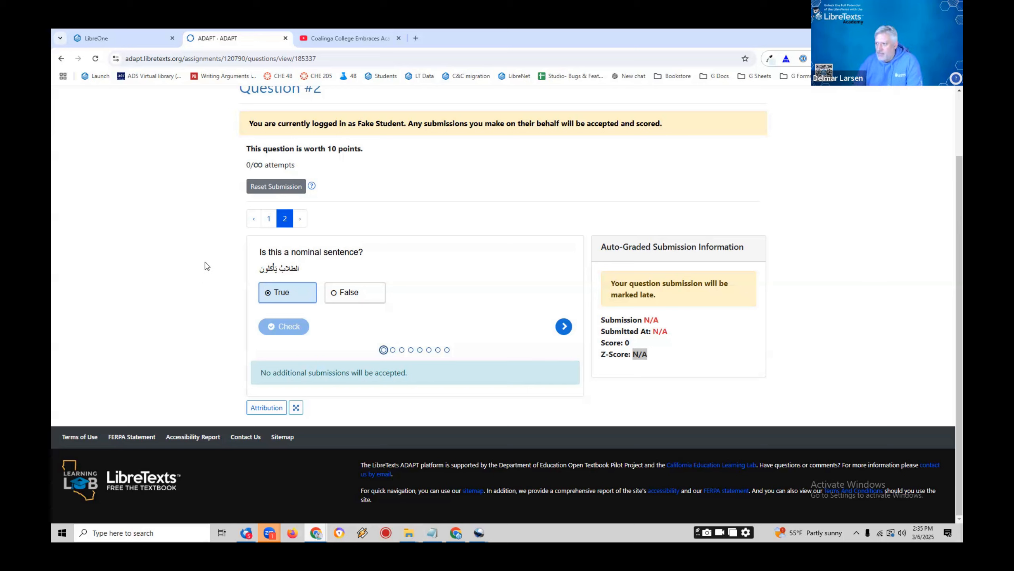
- Return from student view to instructor view and switch the question view to advanced
{"action": "scroll", "coordinate": [176, 295], "scroll_direction": "up", "scroll_amount": 1}
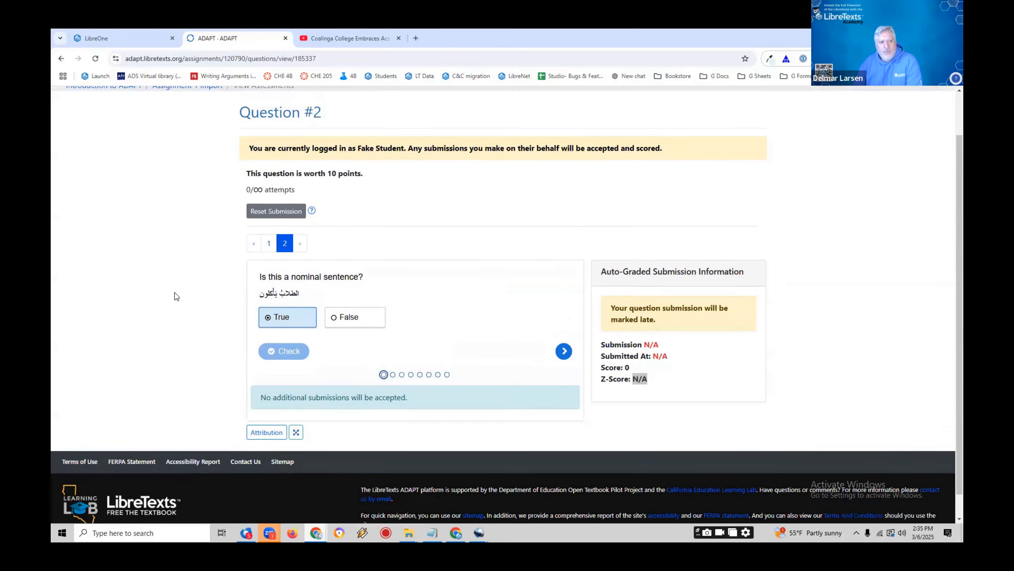
{"action": "scroll", "coordinate": [176, 295], "scroll_direction": "up", "scroll_amount": 2}
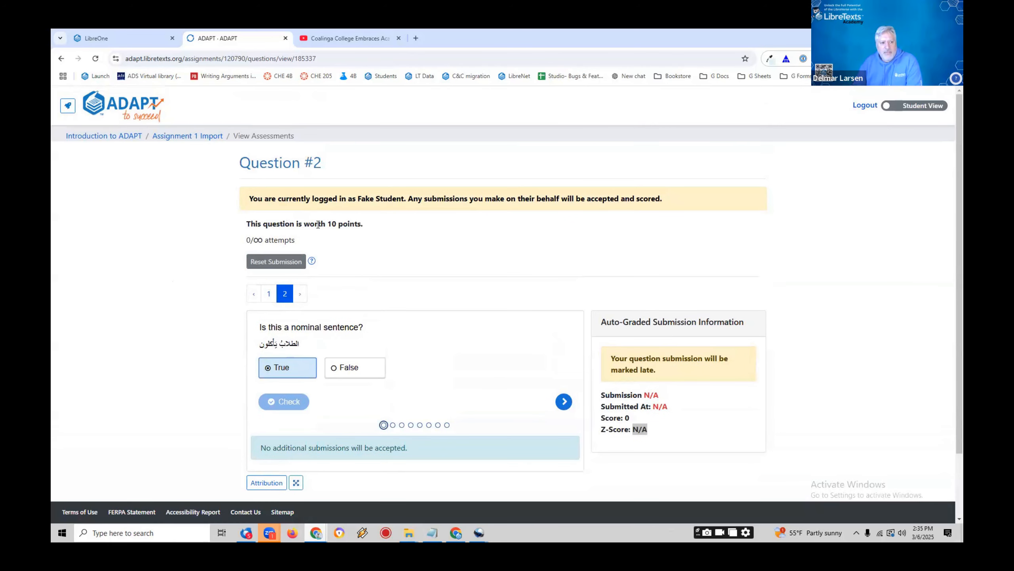
{"action": "left_click", "coordinate": [918, 108]}
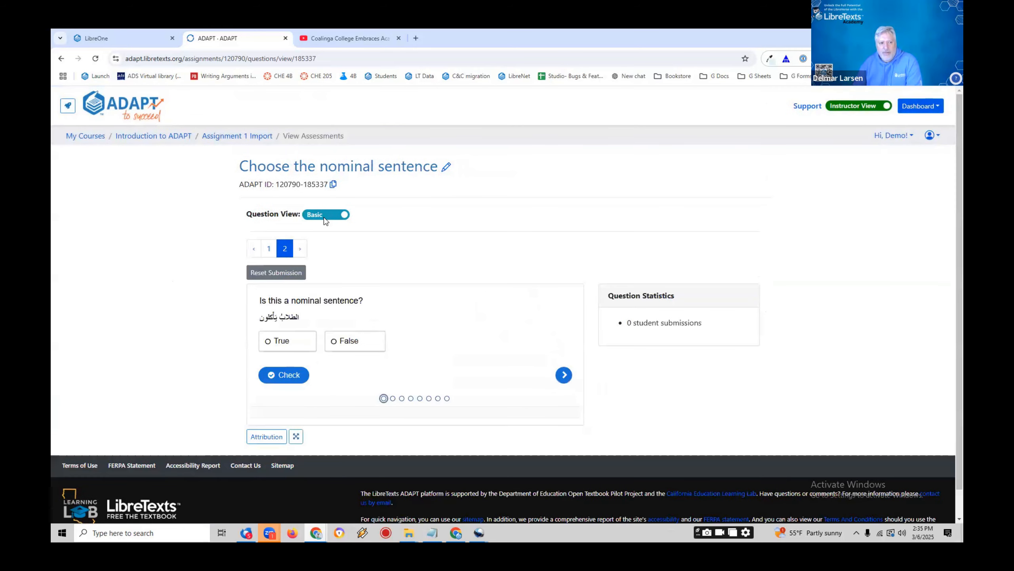
{"action": "left_click", "coordinate": [324, 218]}
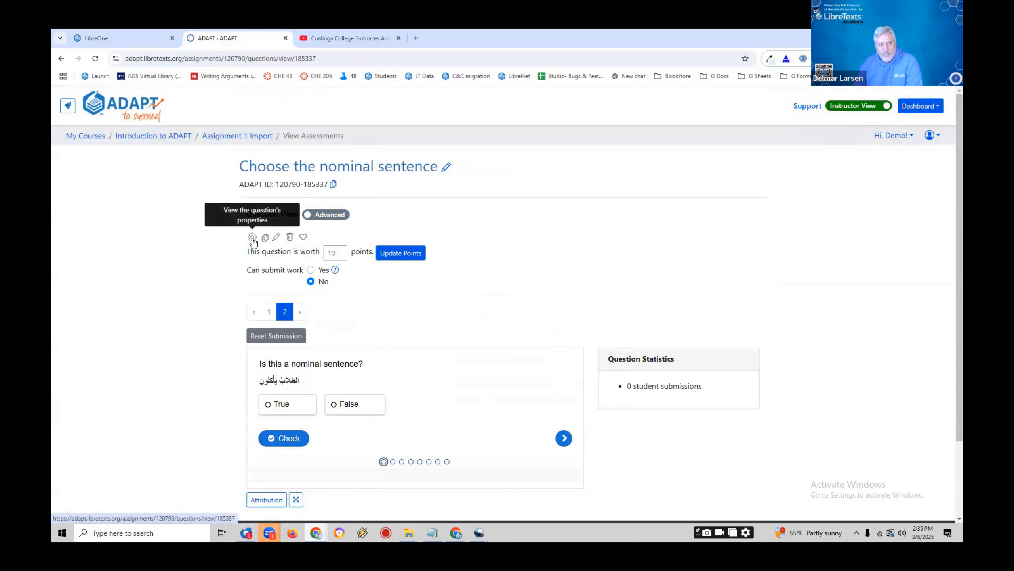
- Review the question's properties, view its H5P resource in LibreStudio, and return to ADAPT
{"action": "left_click", "coordinate": [252, 237]}
{"action": "scroll", "coordinate": [512, 323], "scroll_direction": "down", "scroll_amount": 4}
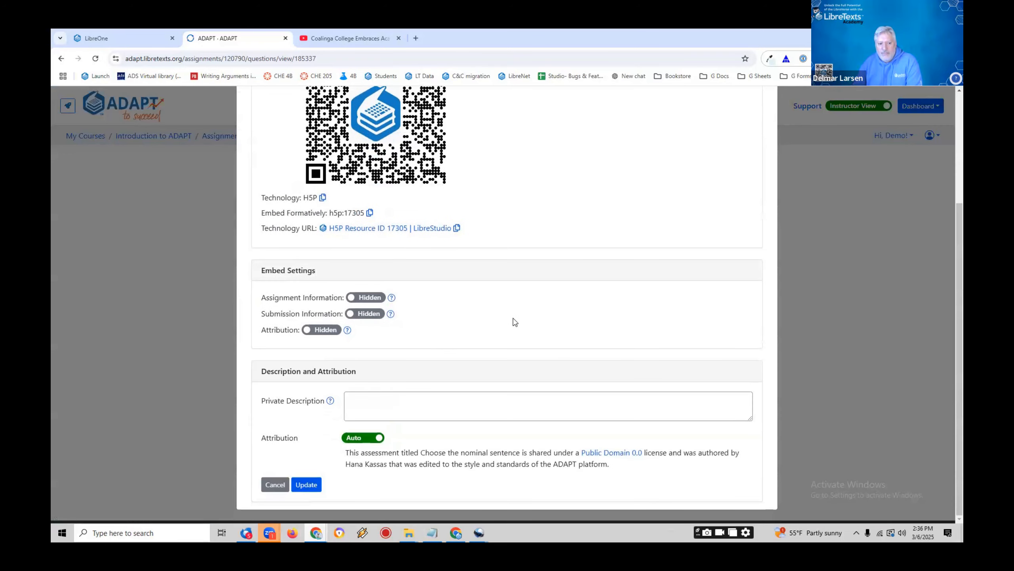
{"action": "scroll", "coordinate": [505, 324], "scroll_direction": "up", "scroll_amount": 4}
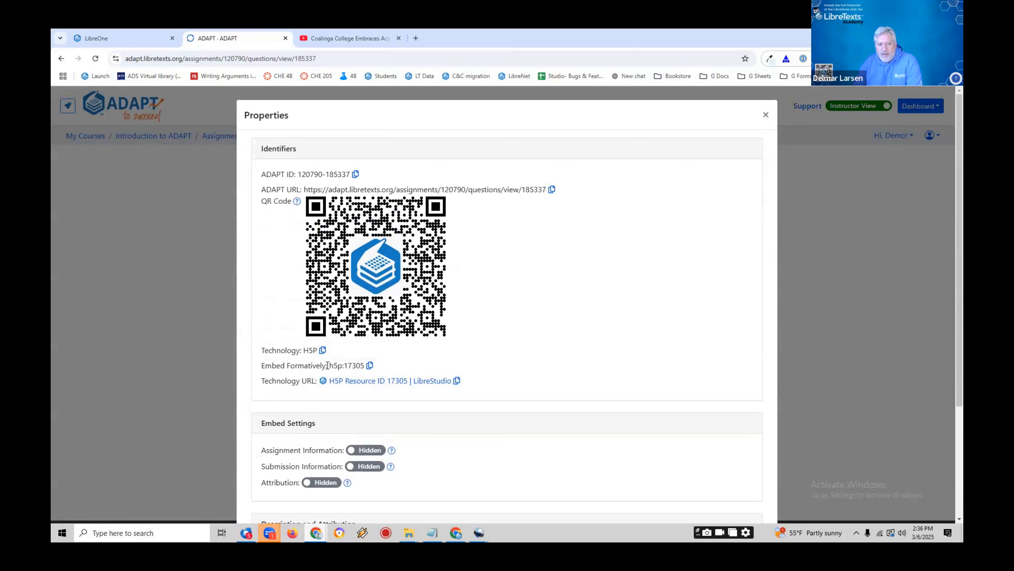
{"action": "left_click", "coordinate": [352, 382]}
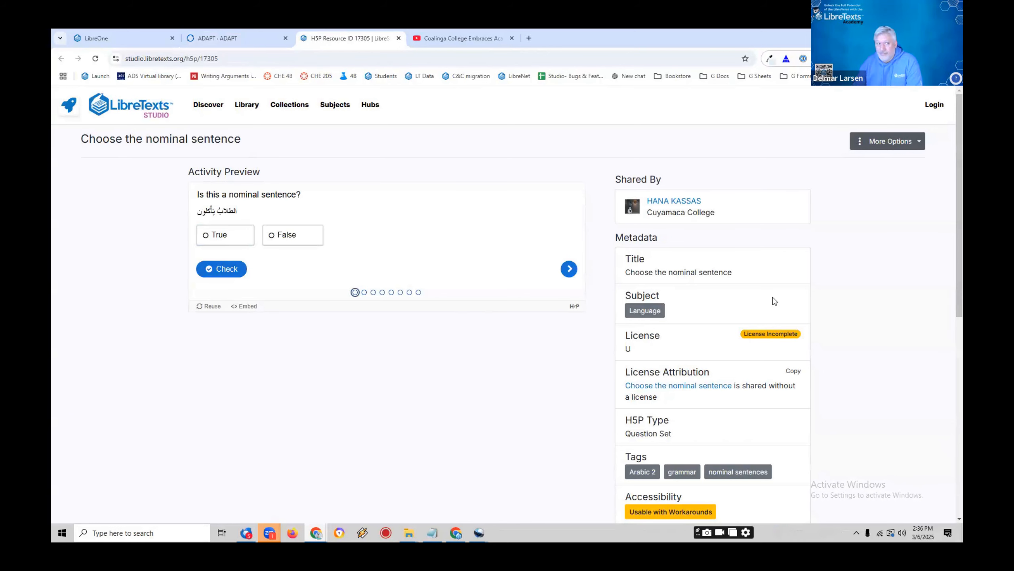
{"action": "left_click", "coordinate": [224, 38]}
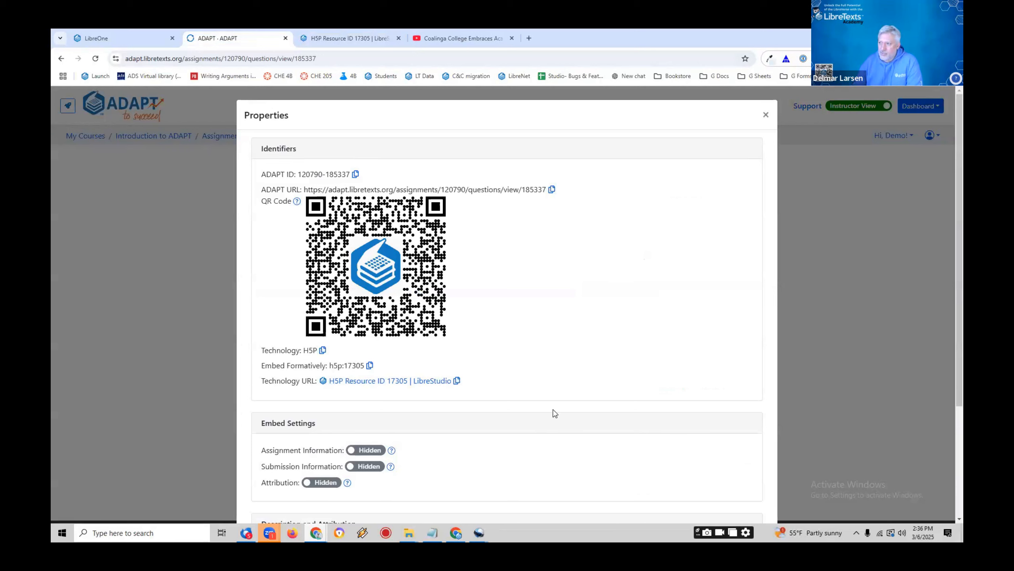
- Toggle the question's attribution to custom and back to auto, and close the properties without updating them
{"action": "scroll", "coordinate": [553, 423], "scroll_direction": "down", "scroll_amount": 3}
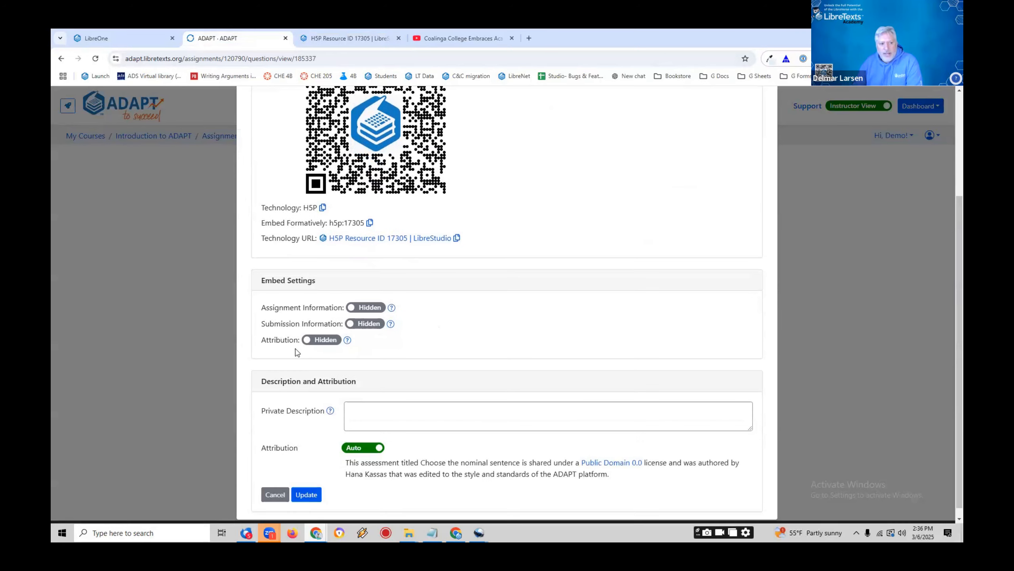
{"action": "scroll", "coordinate": [357, 336], "scroll_direction": "down", "scroll_amount": 1}
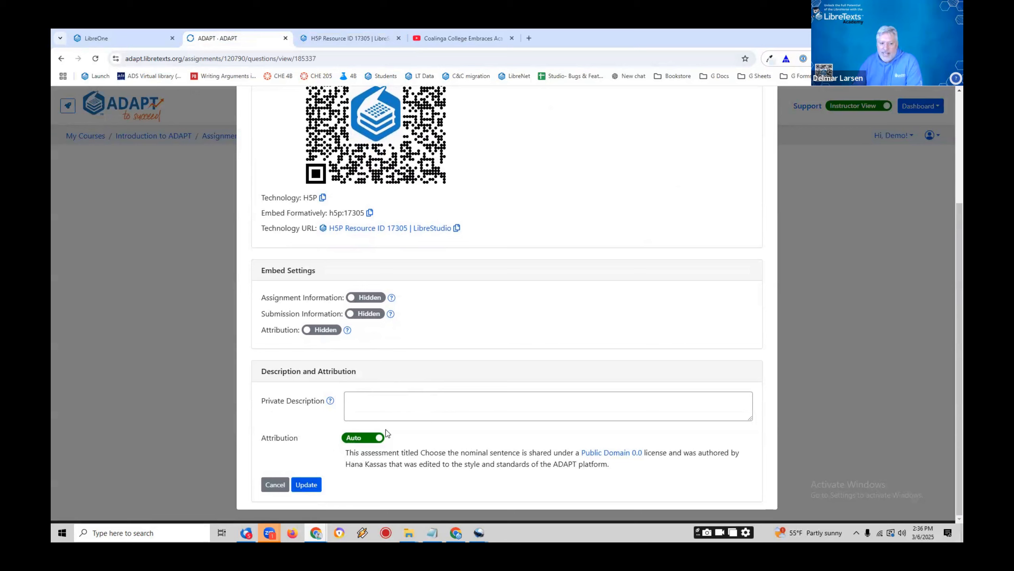
{"action": "left_click", "coordinate": [368, 439]}
{"action": "left_click", "coordinate": [368, 439]}
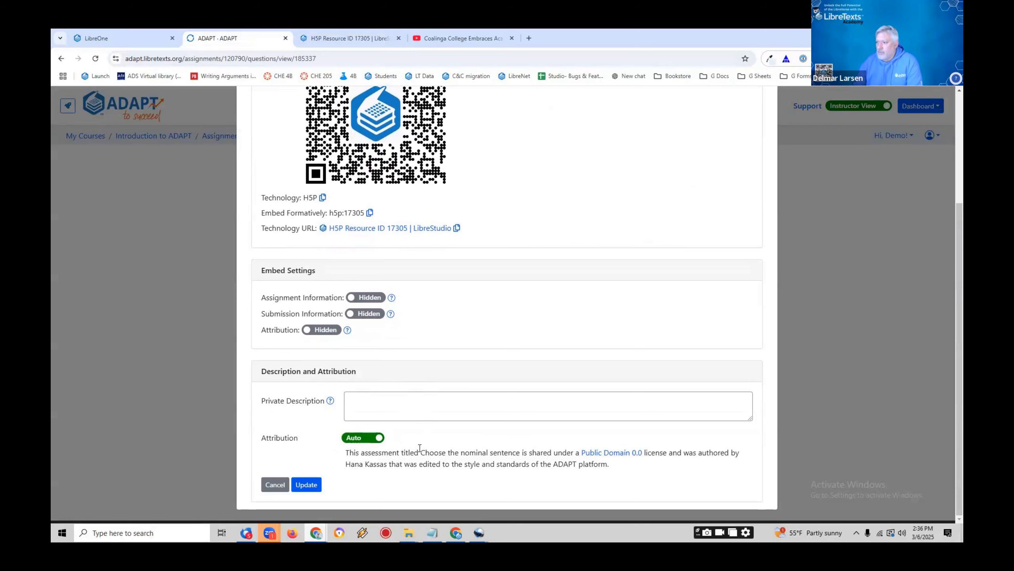
{"action": "left_click", "coordinate": [369, 439]}
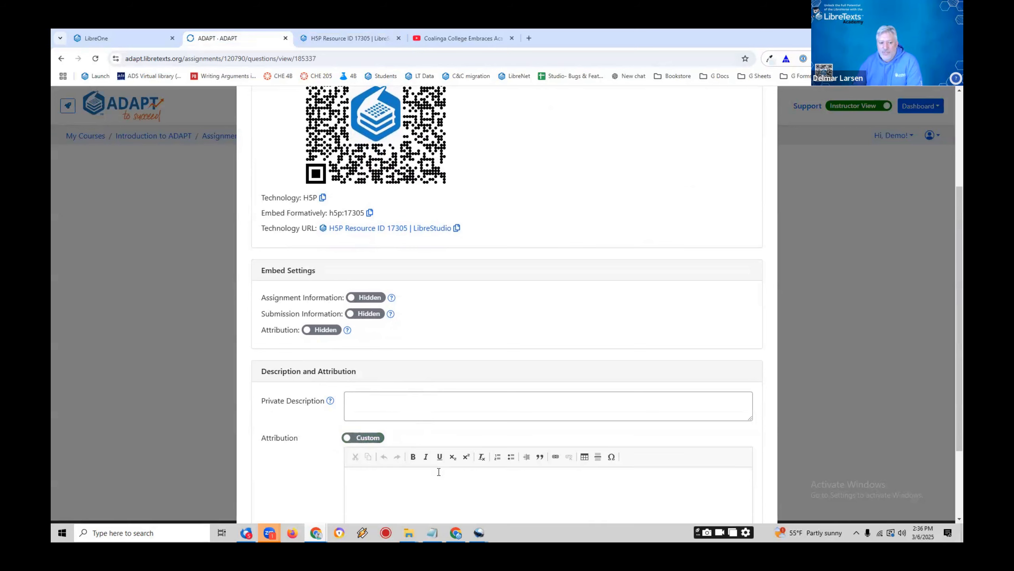
{"action": "scroll", "coordinate": [437, 468], "scroll_direction": "down", "scroll_amount": 2}
{"action": "left_click", "coordinate": [373, 342]}
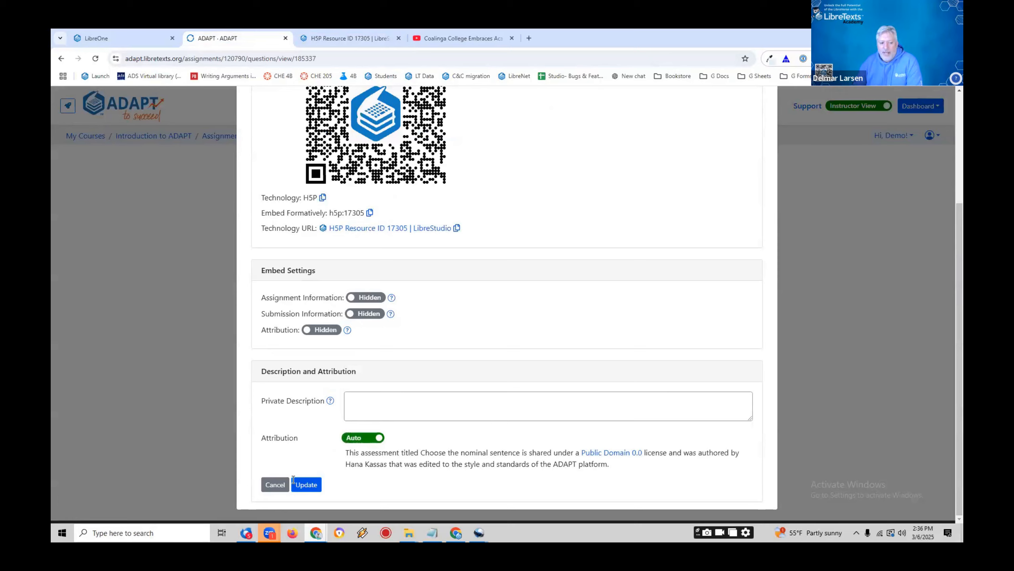
{"action": "left_click", "coordinate": [811, 224]}
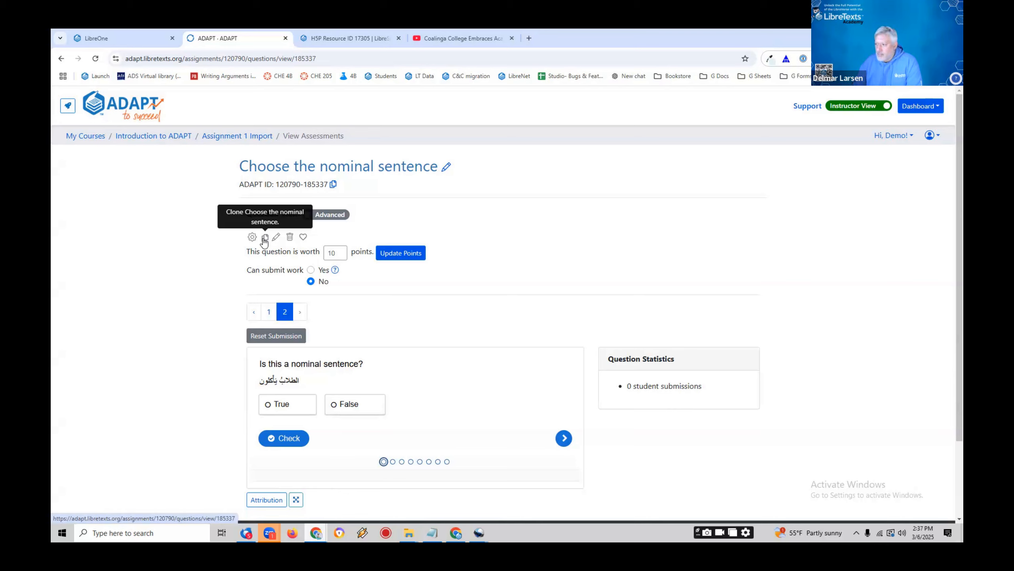
- Save the question Choose the nominal sentence to the Main folder of My Favorites
{"action": "left_click", "coordinate": [304, 237]}
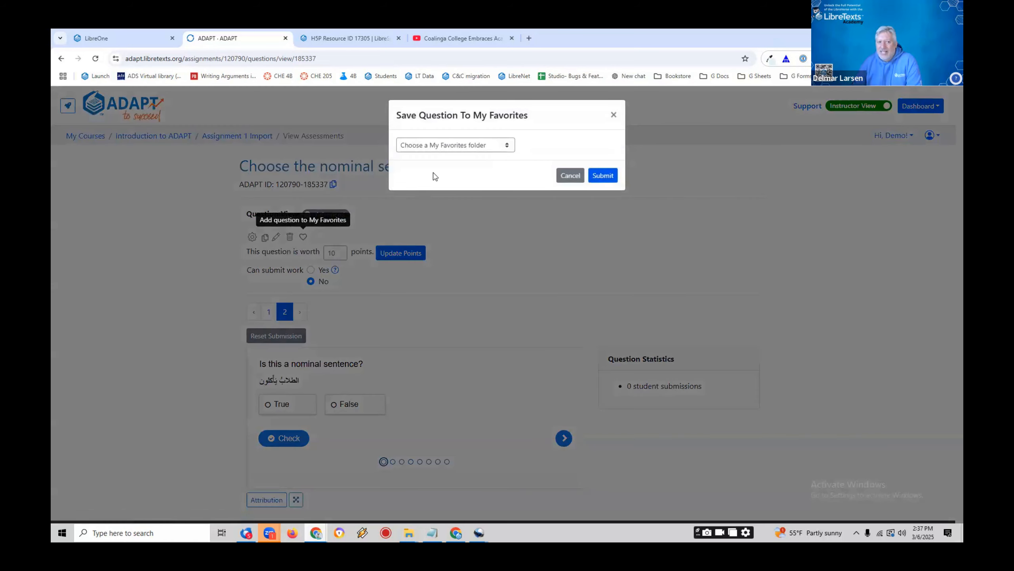
{"action": "left_click", "coordinate": [458, 144]}
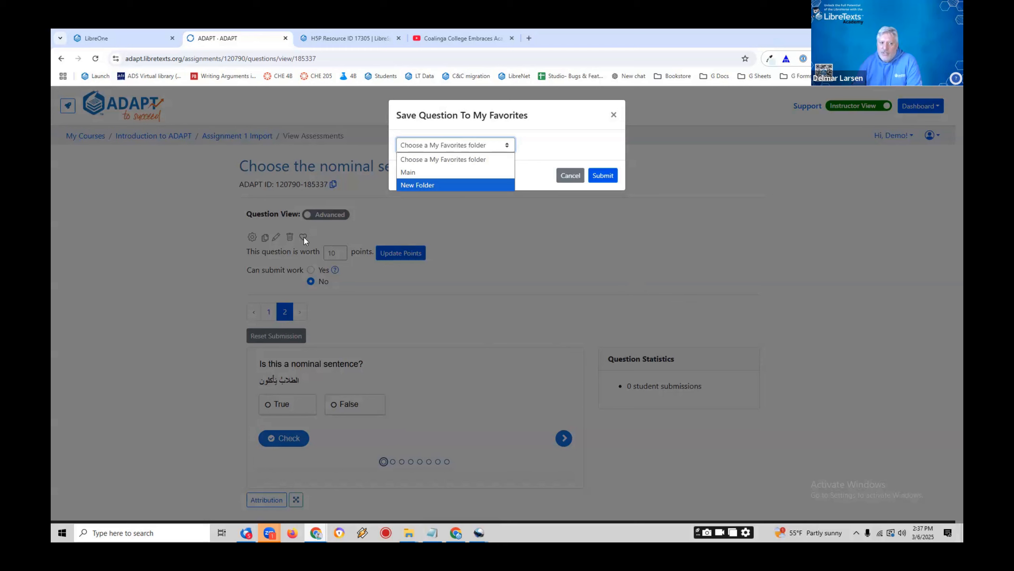
{"action": "left_click", "coordinate": [450, 172]}
{"action": "left_click", "coordinate": [602, 175]}
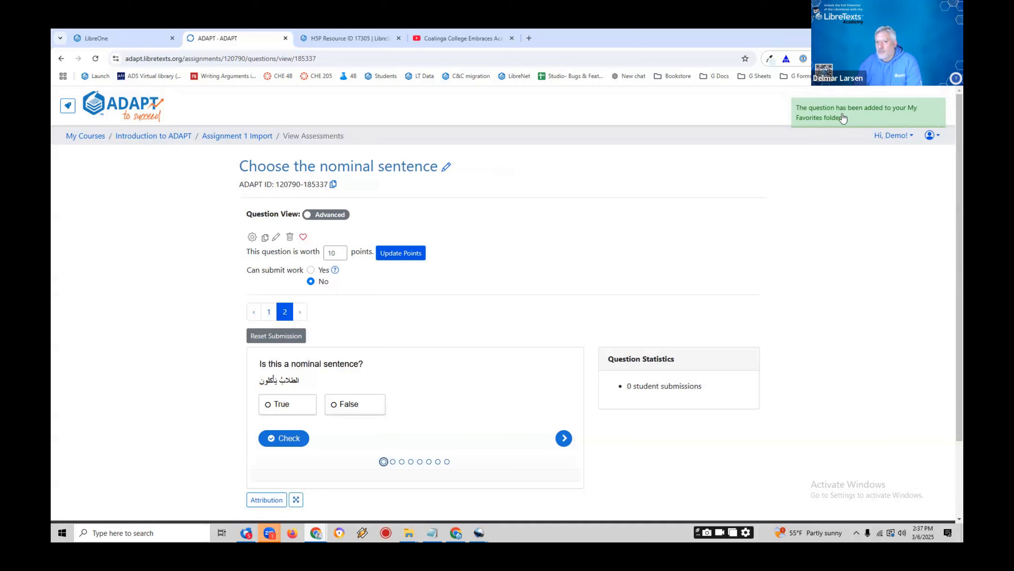
- View the destinations offered by the dashboard, and remove the question from My Favorites
{"action": "left_click", "coordinate": [920, 106]}
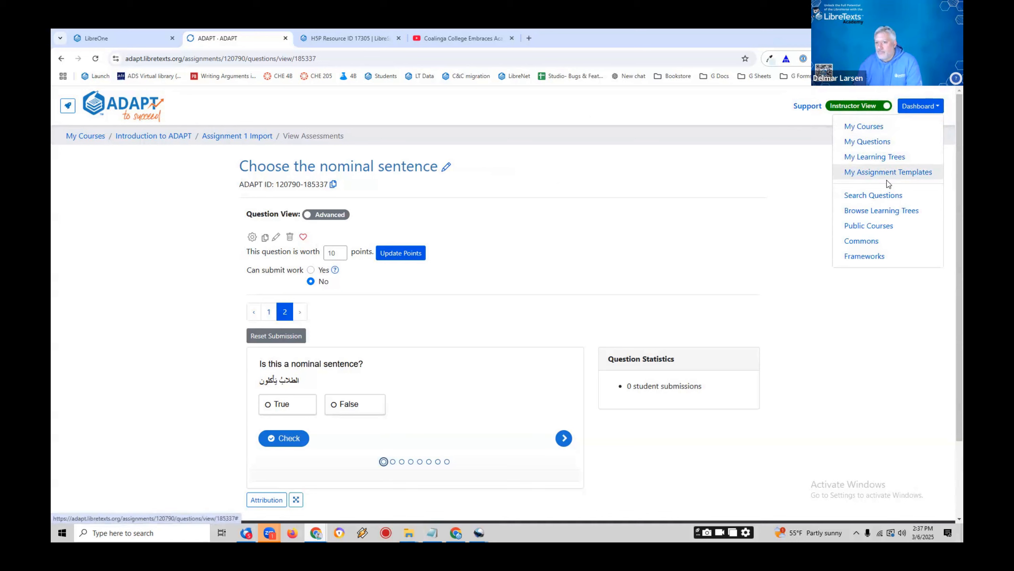
{"action": "left_click", "coordinate": [848, 297]}
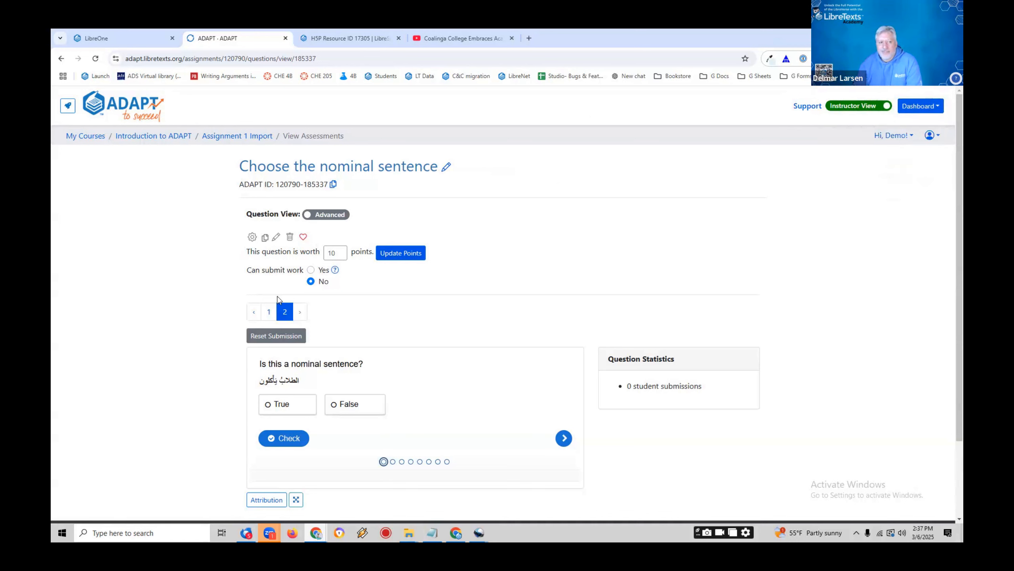
{"action": "left_click", "coordinate": [304, 237]}
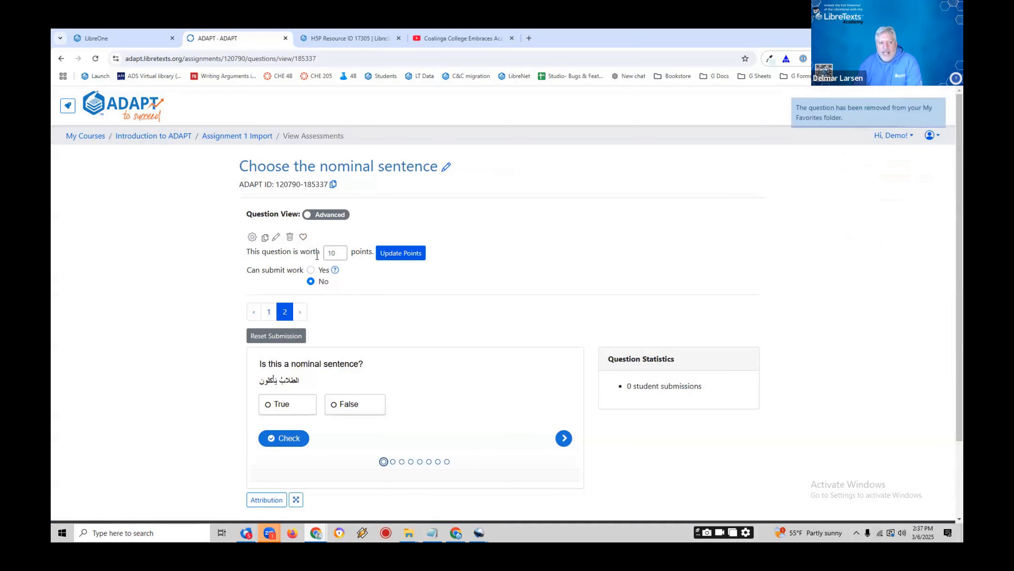
- Highlight the question's points value and its ADAPT ID
{"action": "double_click", "coordinate": [336, 252]}
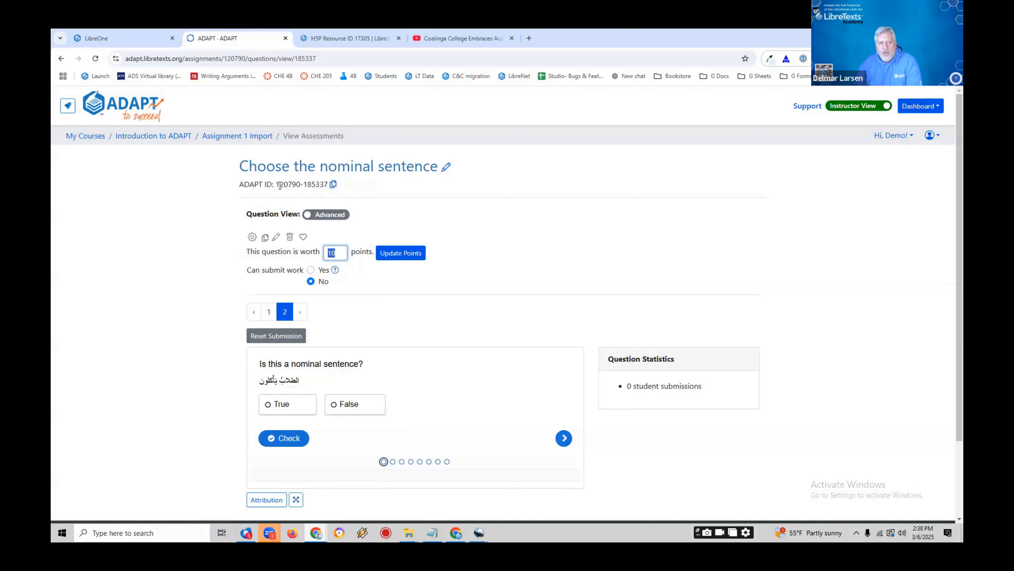
{"action": "left_click_drag", "start_coordinate": [276, 185], "coordinate": [335, 189]}
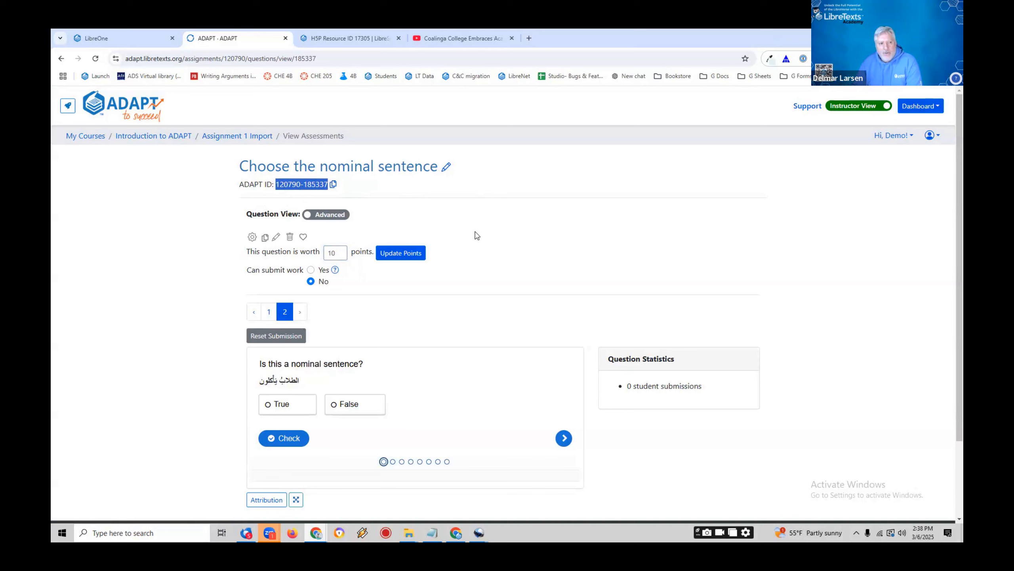
- Import the assignment 9: Joints from the Commons course Anatomy and Physiology (OpenStax), with properties and questions, into Introduction to ADAPT
{"action": "left_click", "coordinate": [189, 135]}
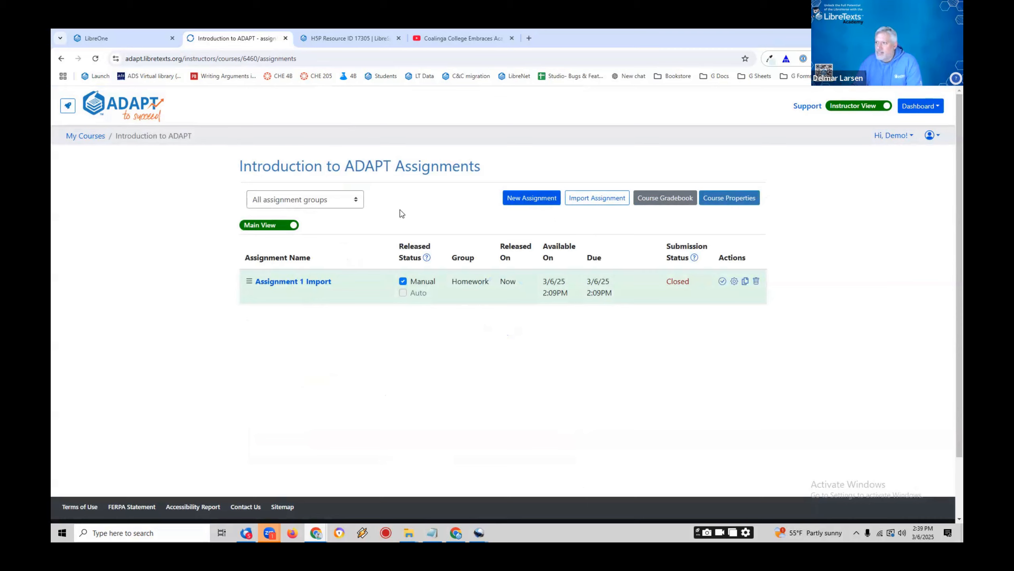
{"action": "left_click", "coordinate": [609, 198]}
{"action": "left_click", "coordinate": [455, 146]}
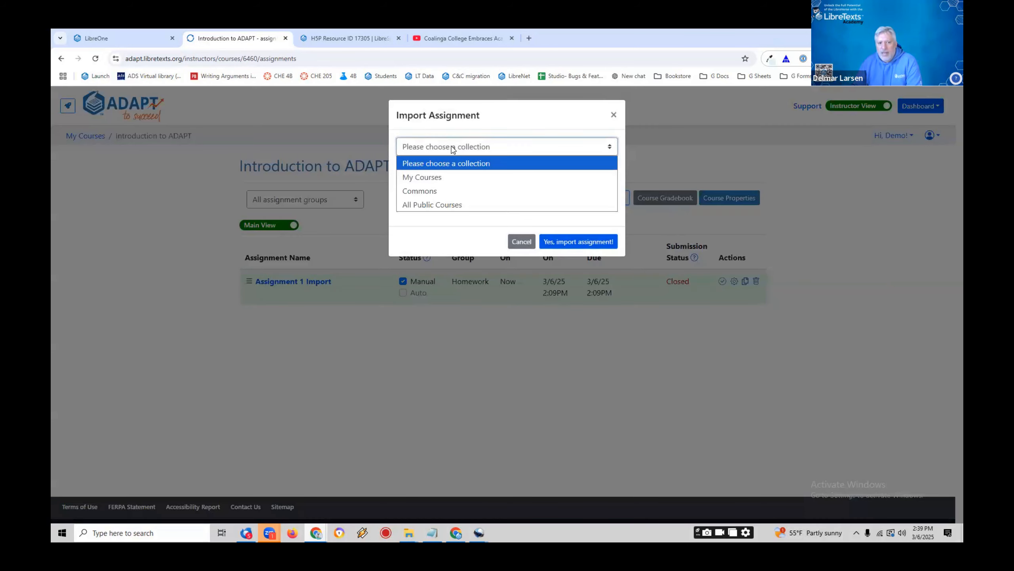
{"action": "left_click", "coordinate": [455, 188]}
{"action": "left_click", "coordinate": [456, 180]}
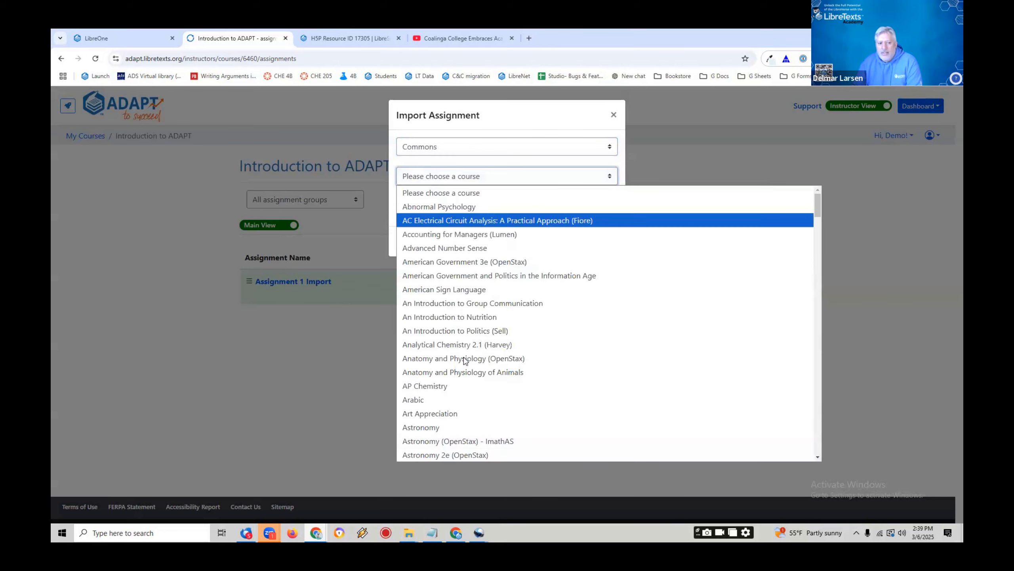
{"action": "left_click", "coordinate": [461, 359]}
{"action": "left_click", "coordinate": [461, 203]}
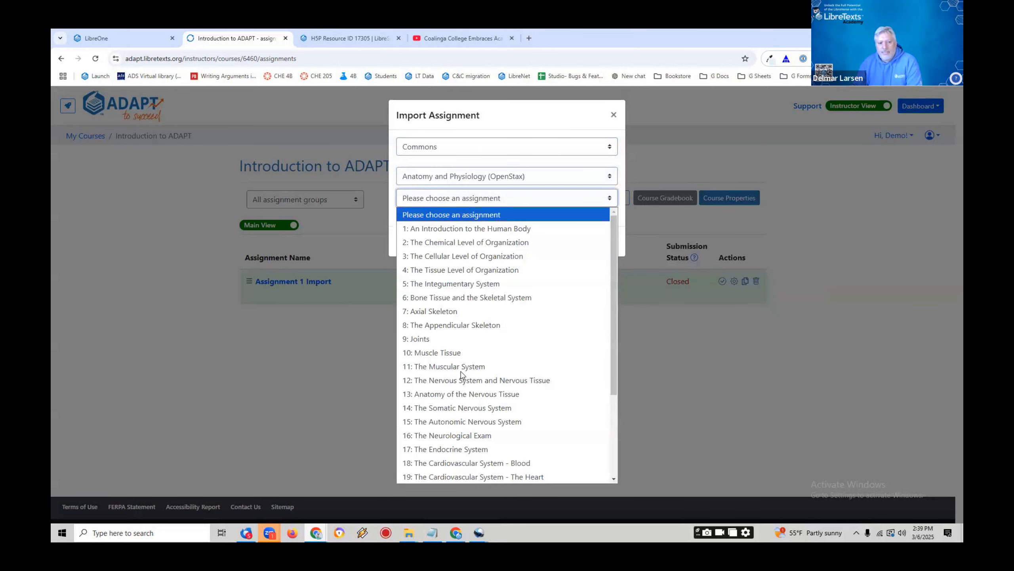
{"action": "left_click", "coordinate": [441, 338]}
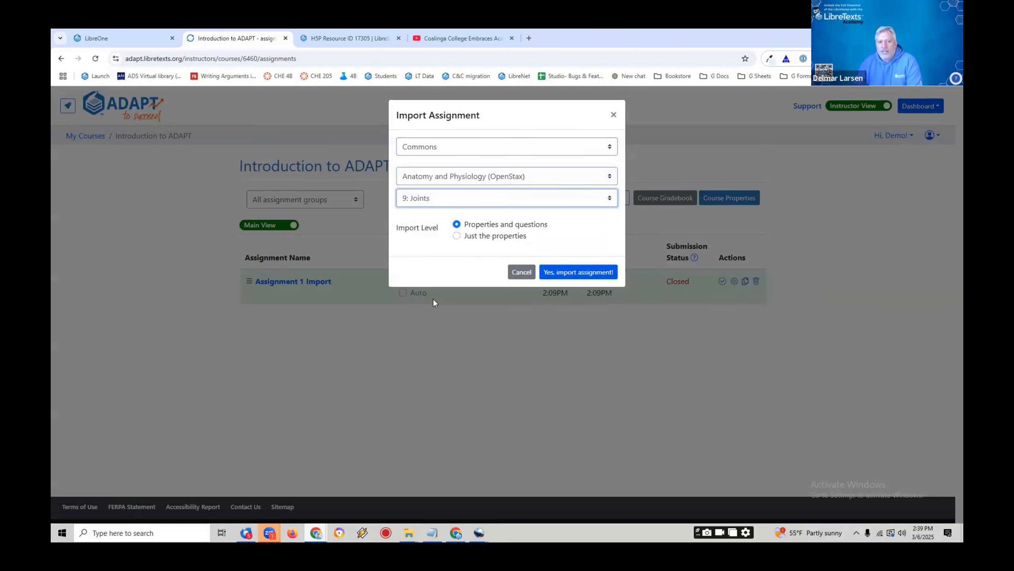
{"action": "left_click", "coordinate": [587, 275]}
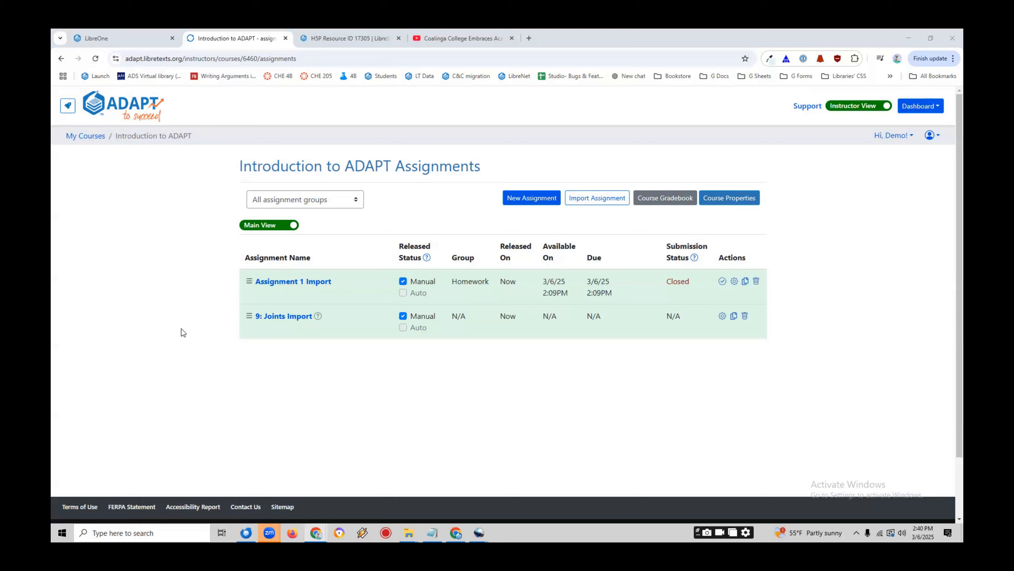
- Toggle the manual release of Assignment 1 Import off and on repeatedly, leaving it released
{"action": "left_click", "coordinate": [403, 282]}
{"action": "left_click", "coordinate": [403, 281]}
{"action": "left_click", "coordinate": [404, 282]}
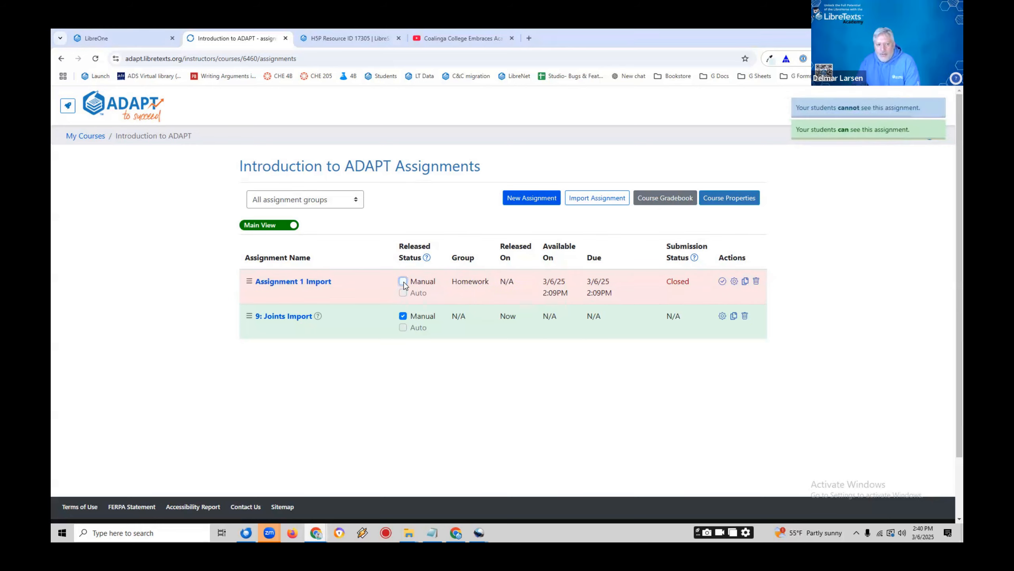
{"action": "left_click", "coordinate": [404, 282]}
{"action": "left_click", "coordinate": [403, 283]}
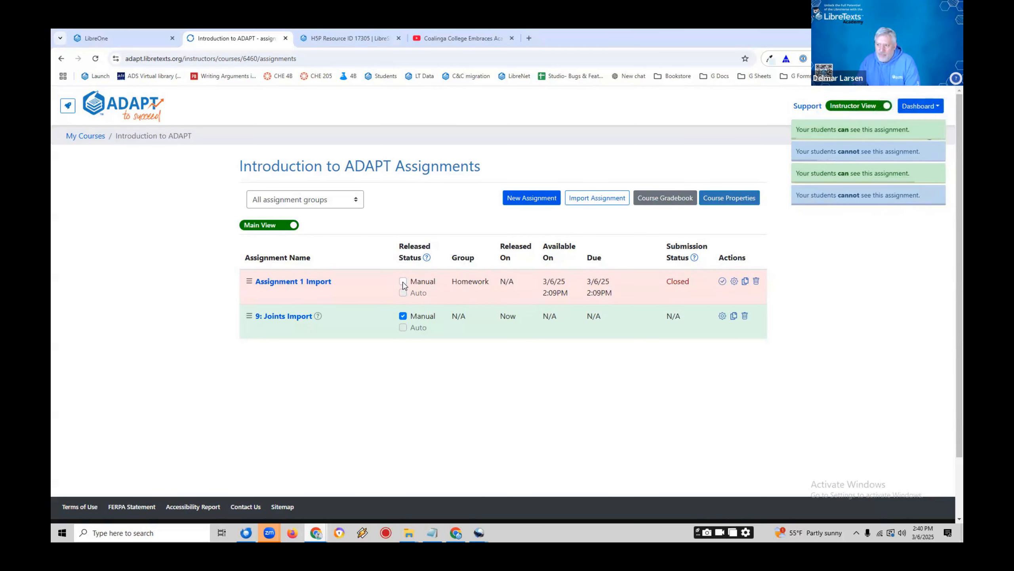
{"action": "left_click", "coordinate": [403, 282]}
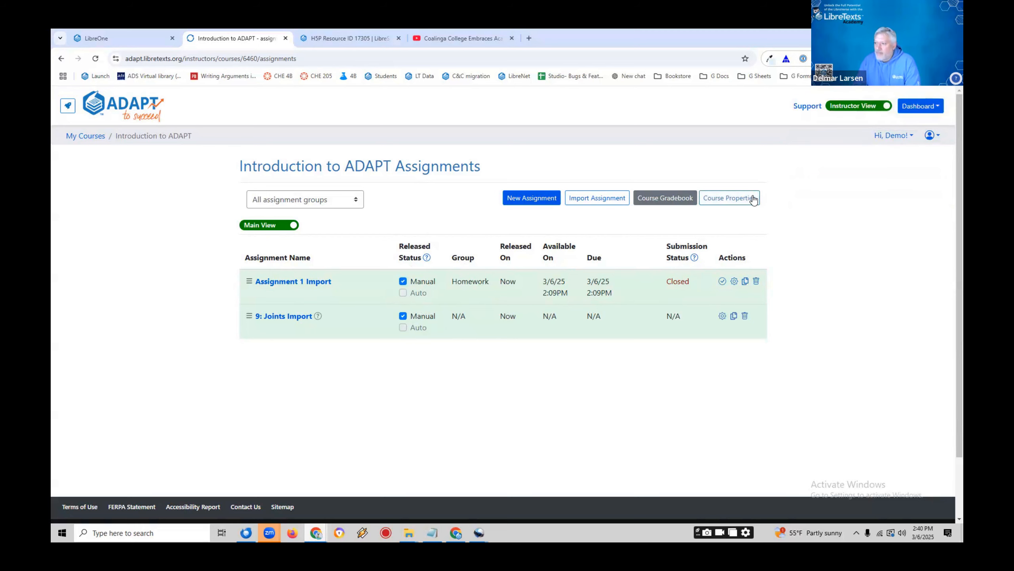
- Set the Introduction to ADAPT course's Public option to No in its general information and save the course
{"action": "left_click", "coordinate": [753, 199]}
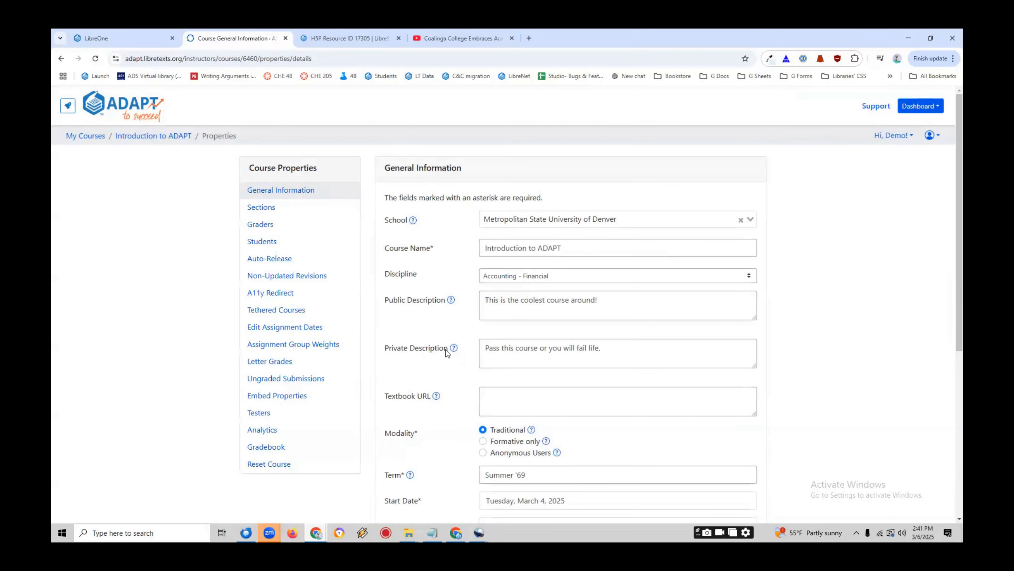
{"action": "scroll", "coordinate": [434, 130], "scroll_direction": "down", "scroll_amount": 5}
{"action": "scroll", "coordinate": [443, 184], "scroll_direction": "up", "scroll_amount": 2}
{"action": "scroll", "coordinate": [477, 385], "scroll_direction": "down", "scroll_amount": 3}
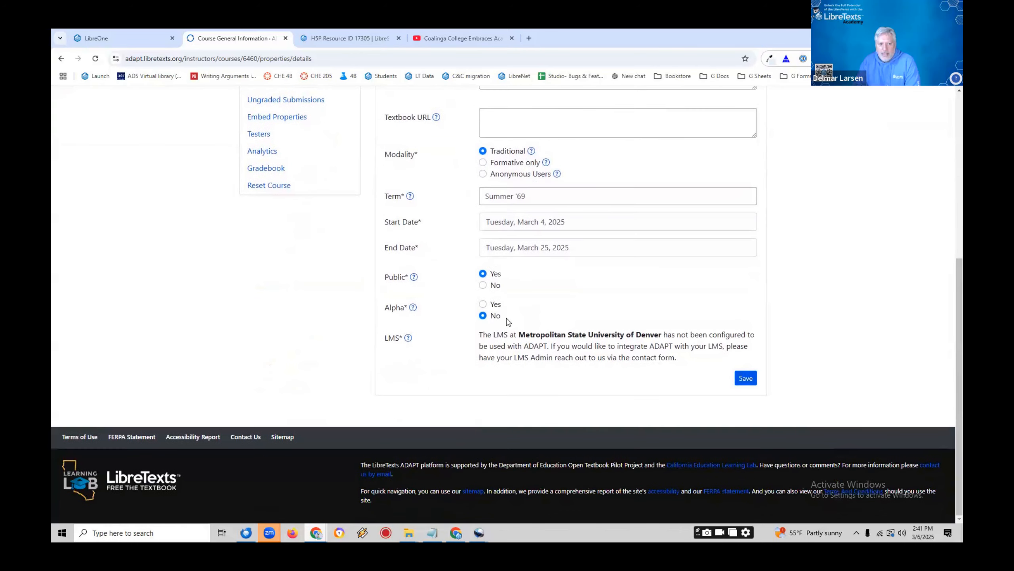
{"action": "left_click", "coordinate": [483, 284]}
{"action": "left_click", "coordinate": [745, 377]}
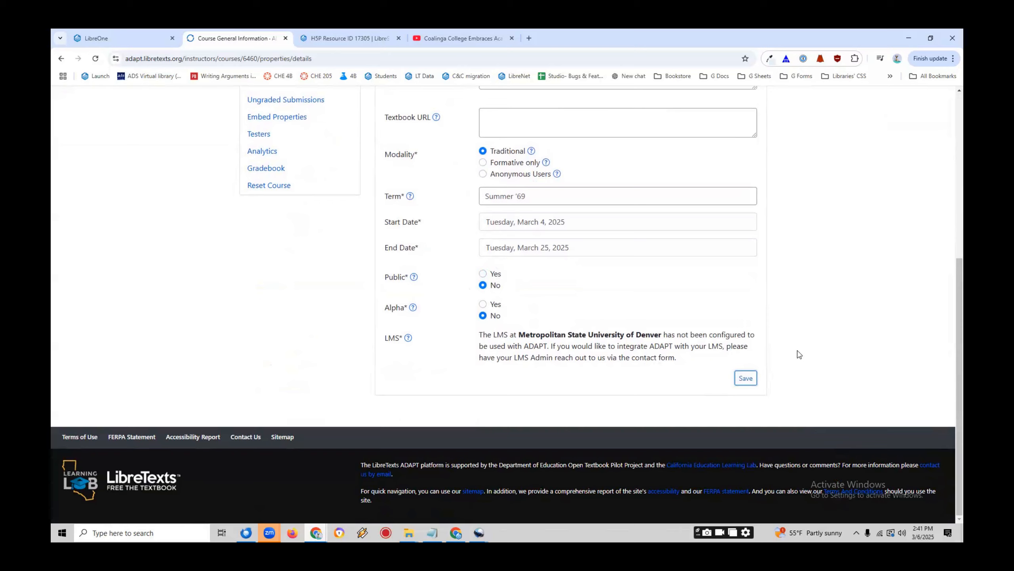
{"action": "scroll", "coordinate": [869, 272], "scroll_direction": "up", "scroll_amount": 5}
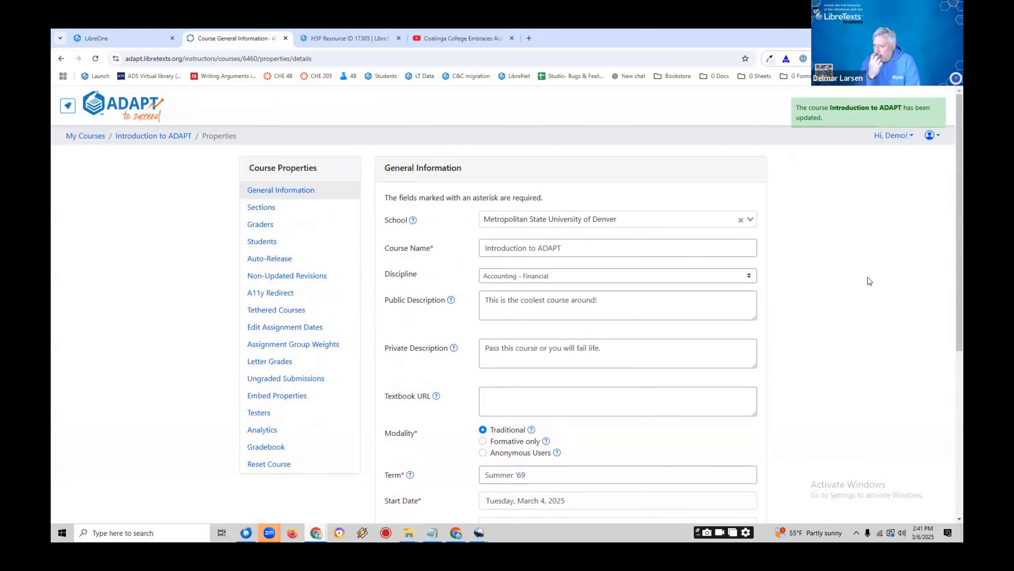
- Start a new assignment in the Introduction to ADAPT course and name it "This the best assignment in the world"
{"action": "left_click", "coordinate": [156, 135]}
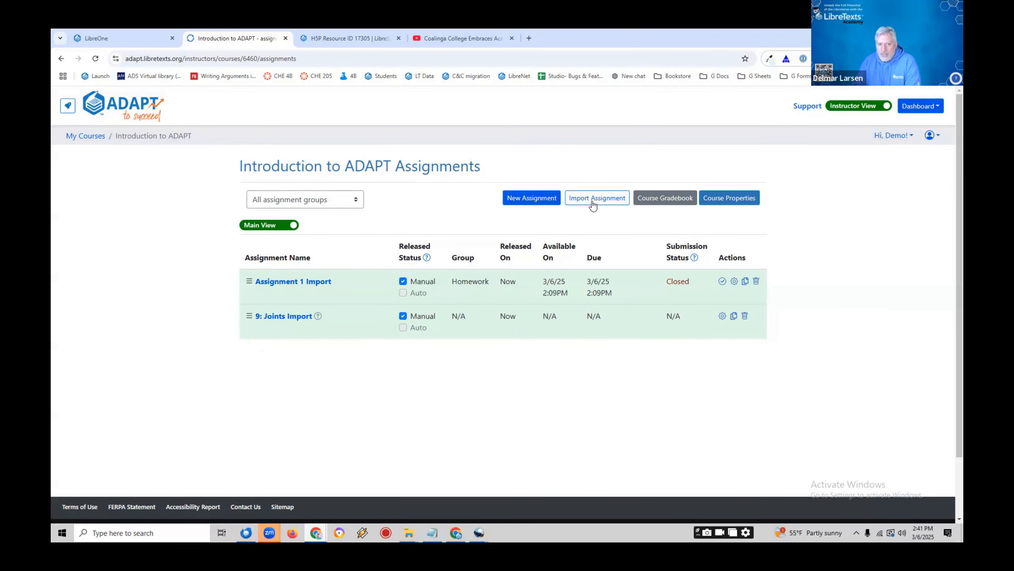
{"action": "left_click", "coordinate": [518, 203]}
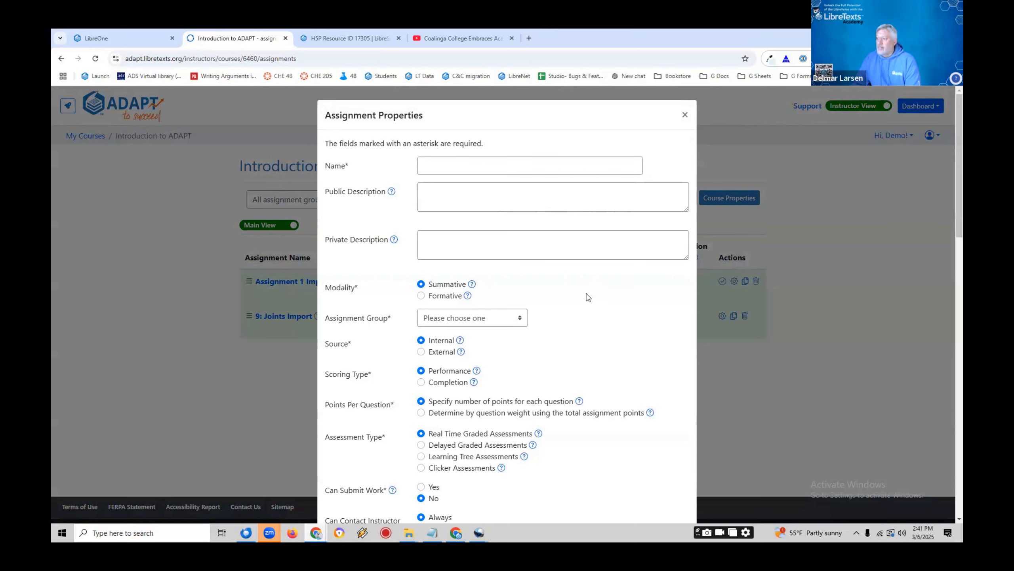
{"action": "left_click", "coordinate": [453, 169]}
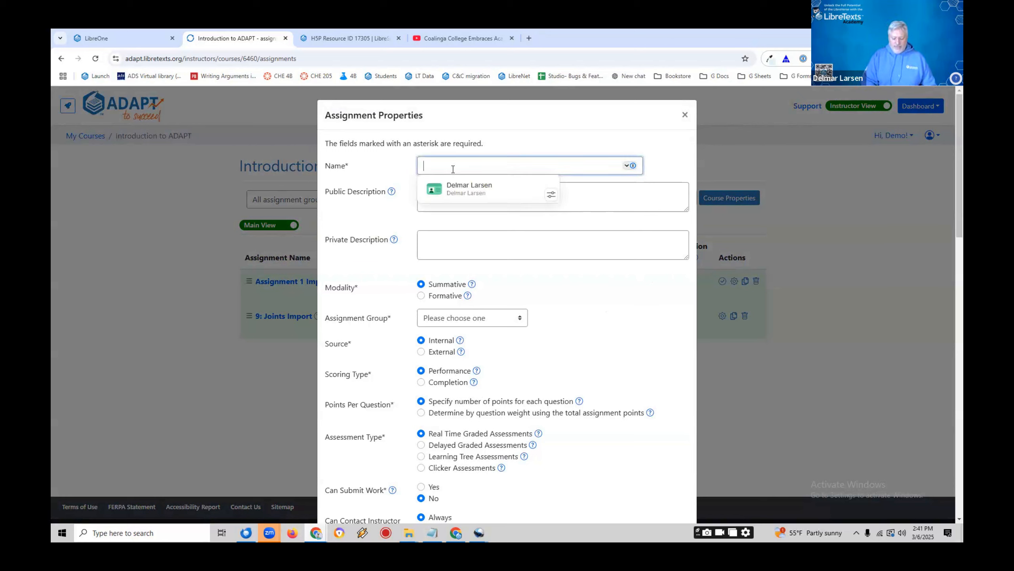
{"action": "type", "text": "Thi"}
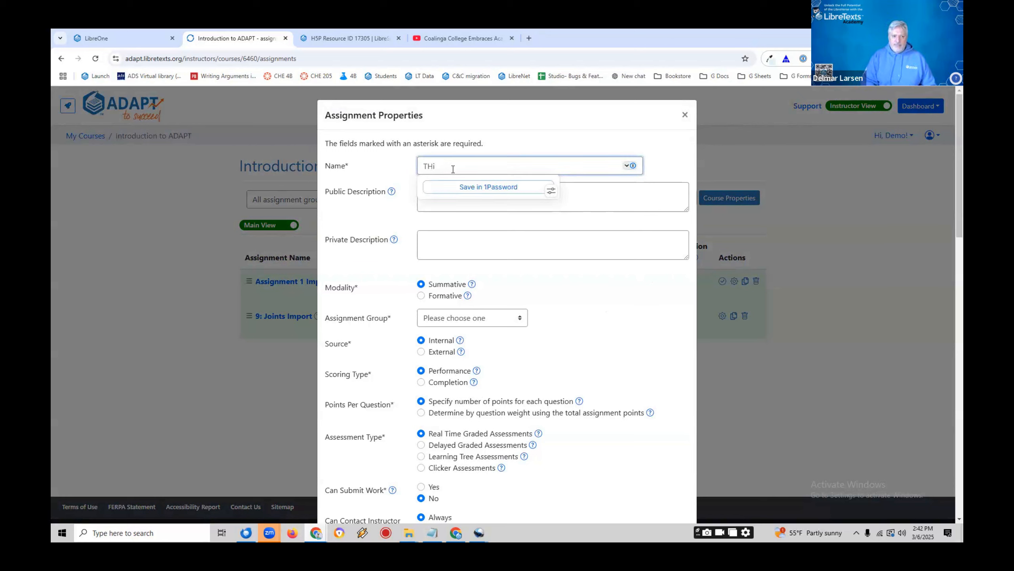
{"action": "type", "text": "s the test assignment"}
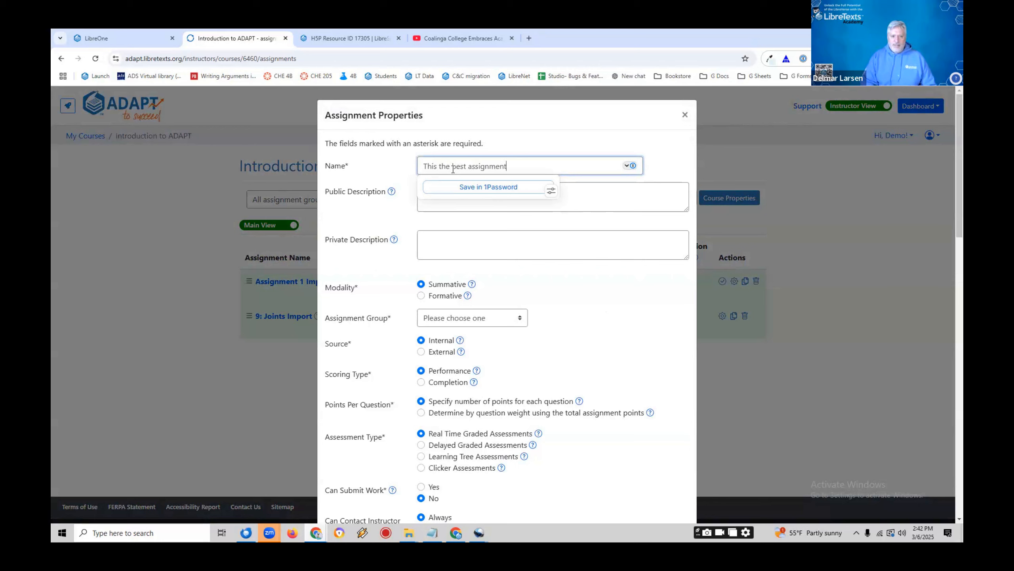
{"action": "type", "text": " in the world"}
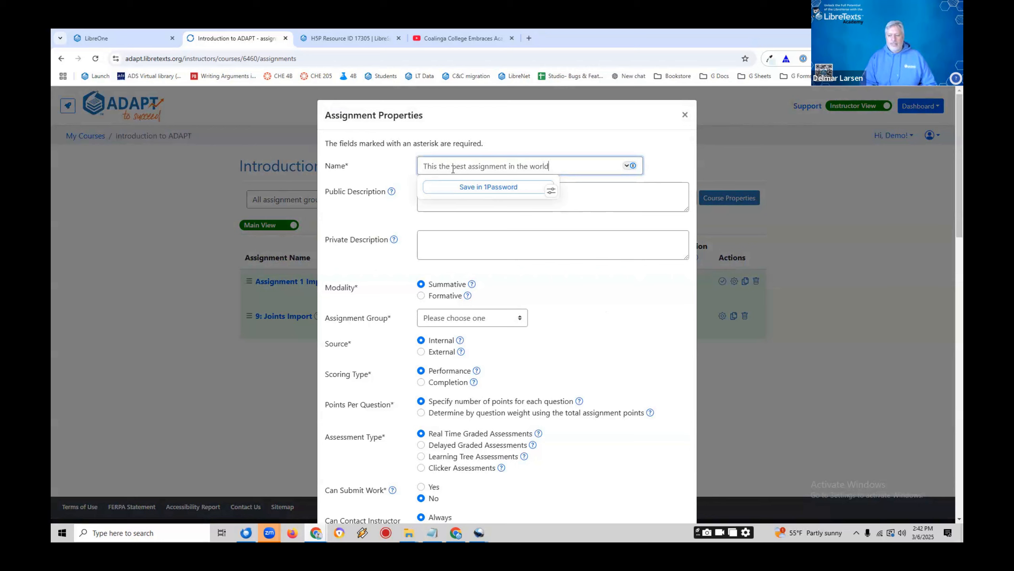
{"action": "left_click", "coordinate": [494, 152]}
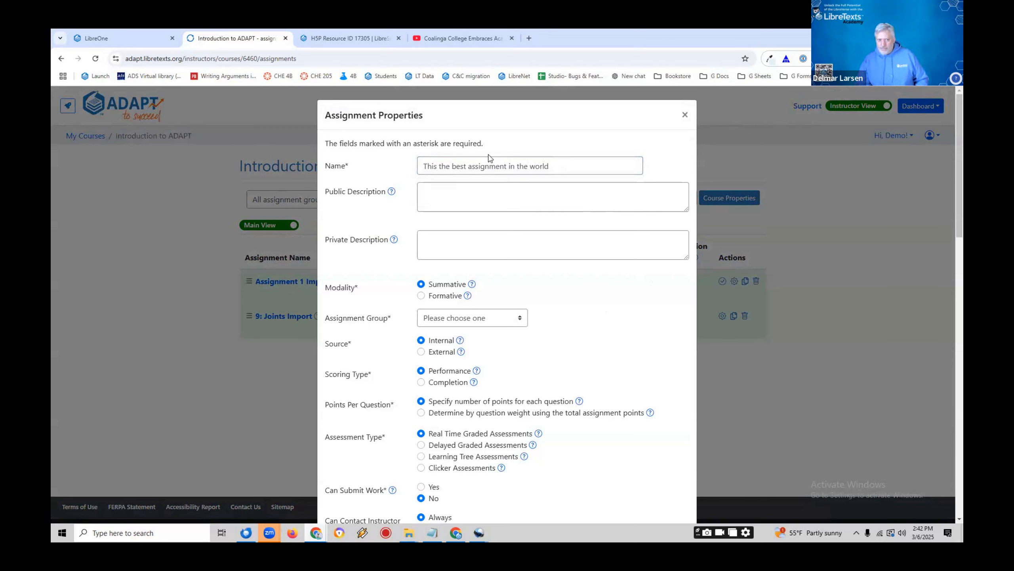
- Enter the public description "Explain why..." and the private description "I need to work on this assignment."
{"action": "left_click", "coordinate": [456, 194]}
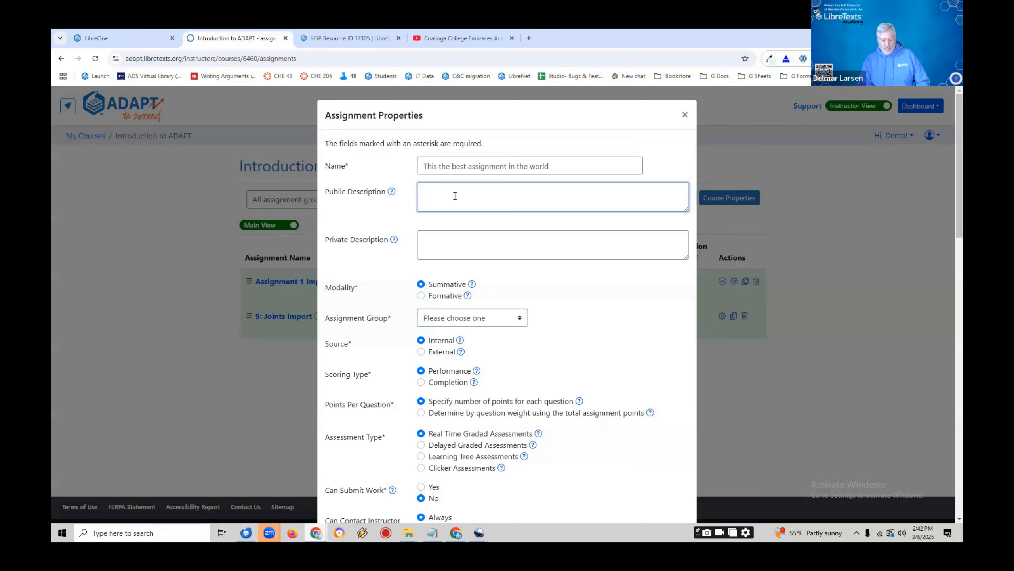
{"action": "type", "text": "Explain why..."}
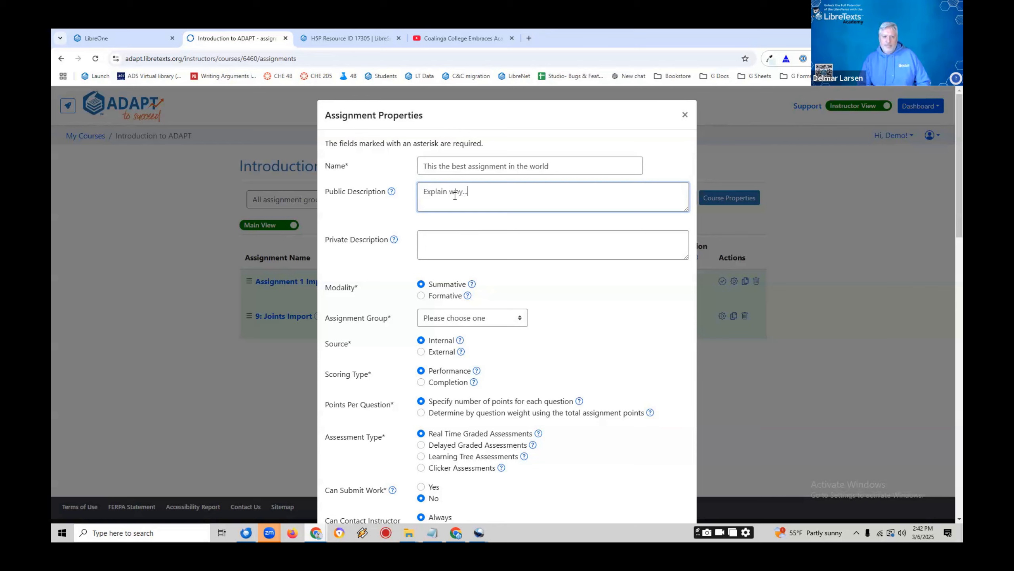
{"action": "left_click", "coordinate": [441, 238]}
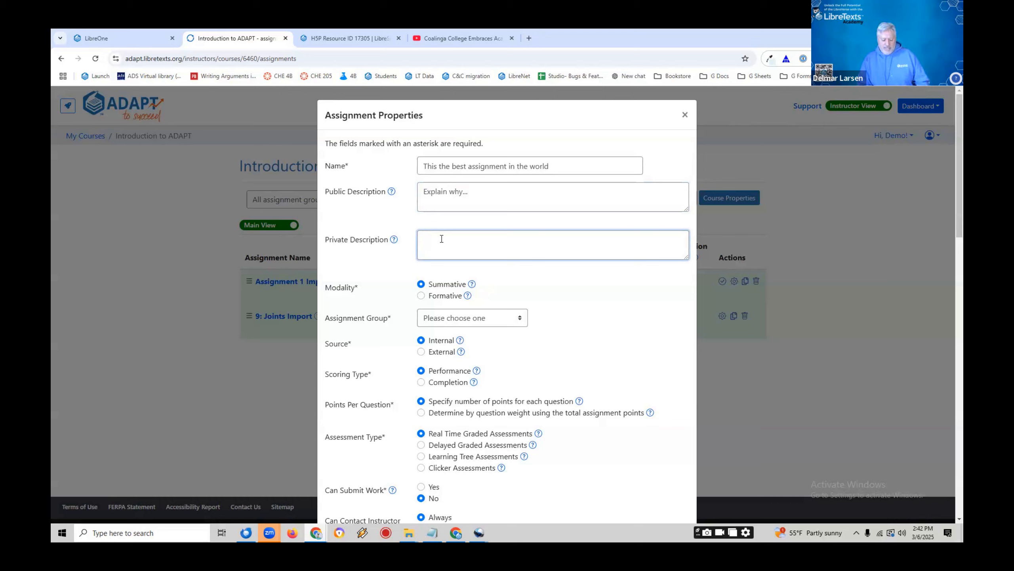
{"action": "type", "text": "I need to wor"}
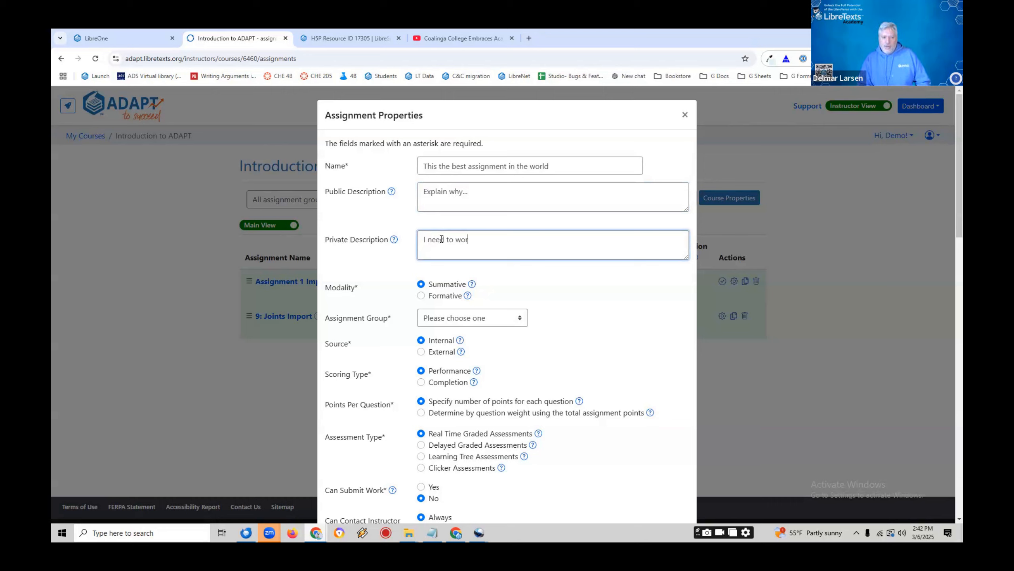
{"action": "type", "text": "k on this assignment."}
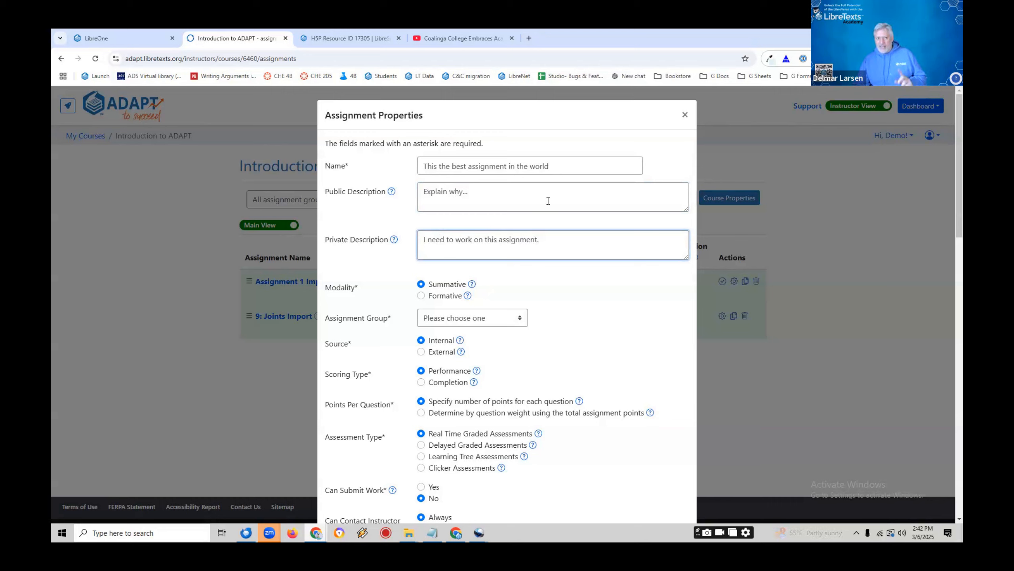
- Assign the new assignment to the Homework group and check the other available assignment groups
{"action": "scroll", "coordinate": [513, 264], "scroll_direction": "down", "scroll_amount": 2}
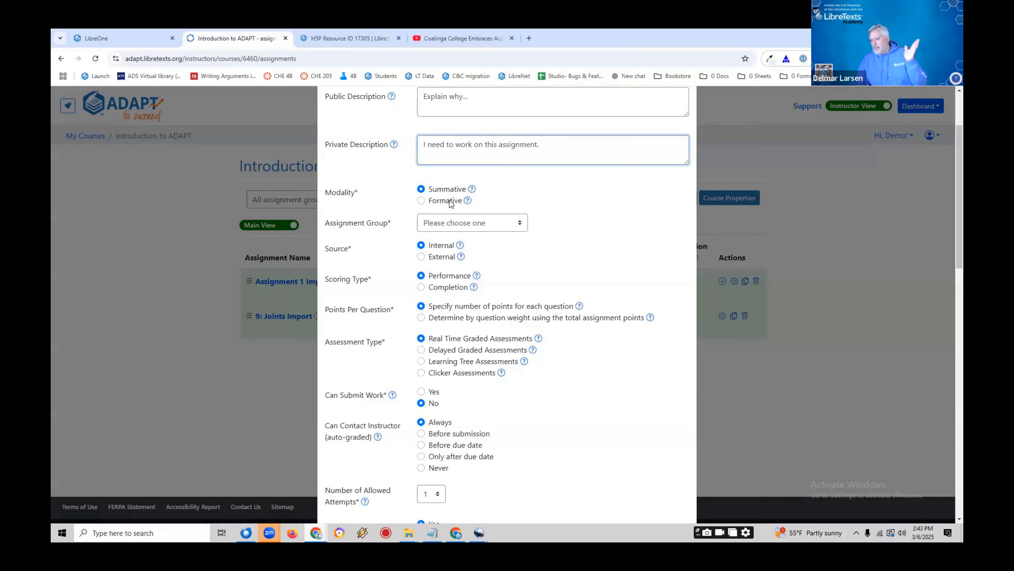
{"action": "left_click", "coordinate": [459, 225]}
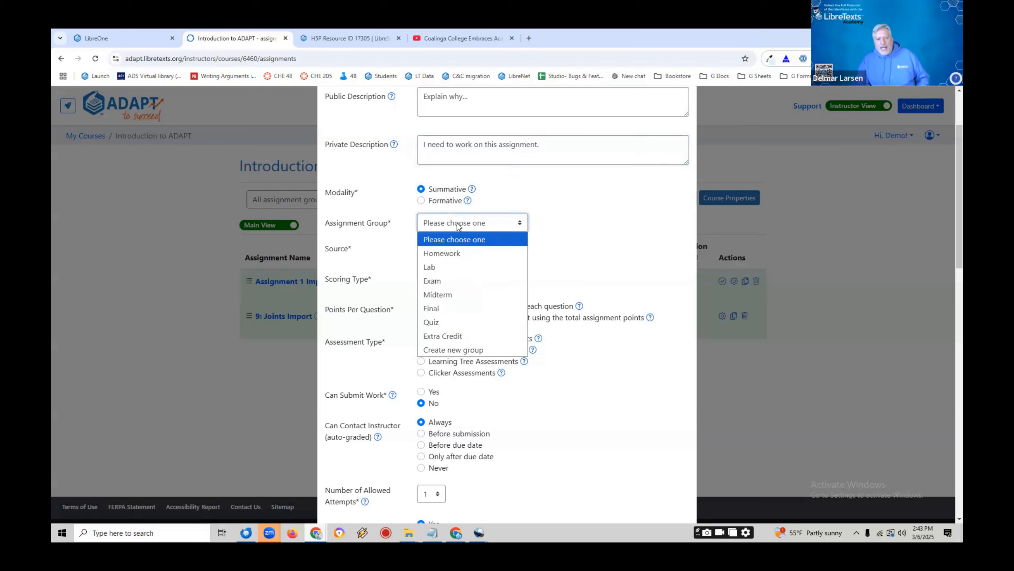
{"action": "left_click", "coordinate": [473, 253]}
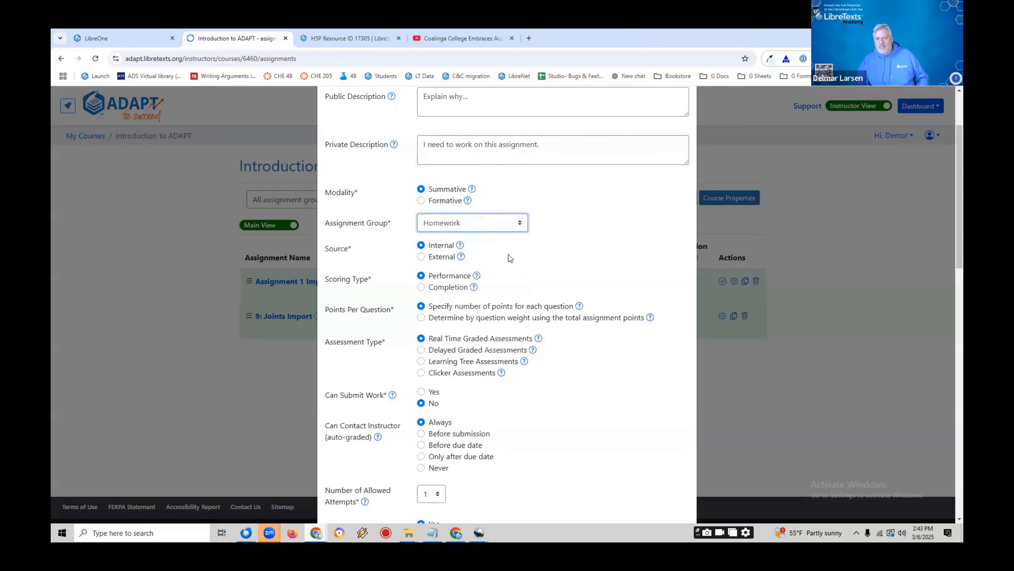
{"action": "left_click", "coordinate": [475, 227]}
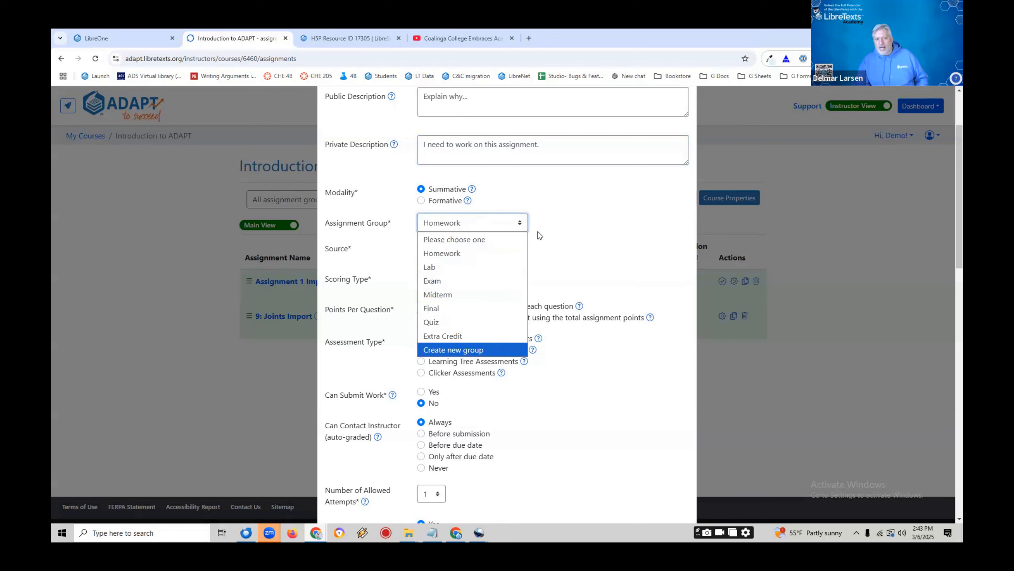
{"action": "left_click", "coordinate": [575, 218]}
{"action": "scroll", "coordinate": [470, 223], "scroll_direction": "down", "scroll_amount": 1}
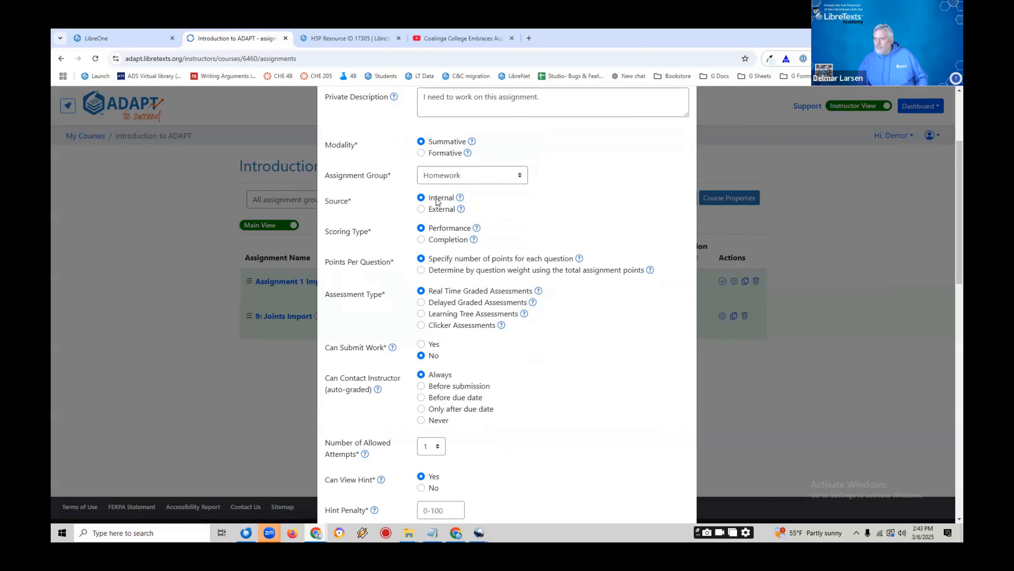
{"action": "mouse_move", "coordinate": [459, 209]}
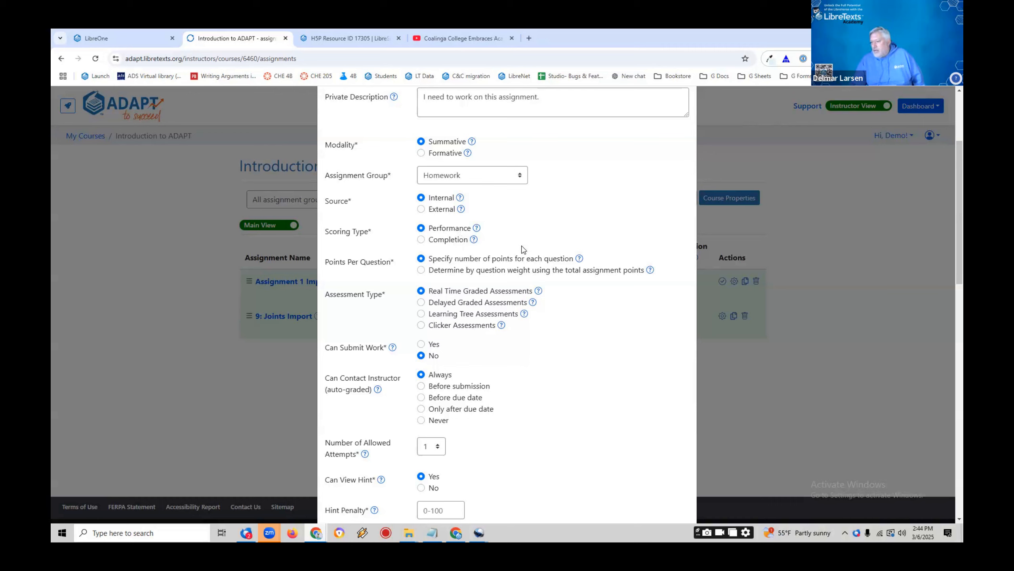
- Determine the points per question by question weight, with 100 total assignment points
{"action": "scroll", "coordinate": [523, 259], "scroll_direction": "down", "scroll_amount": 2}
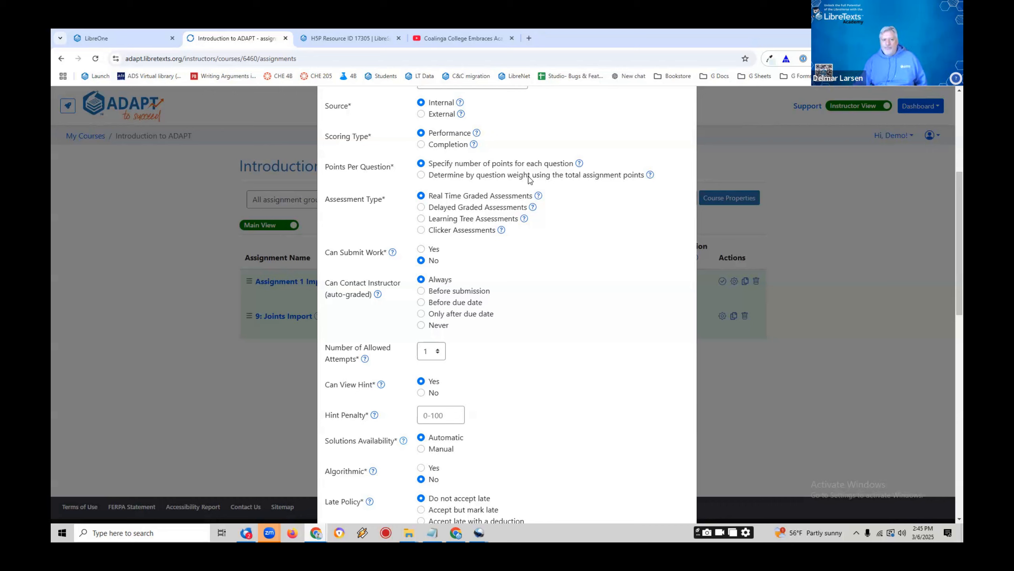
{"action": "left_click", "coordinate": [553, 176]}
{"action": "left_click", "coordinate": [456, 200]}
{"action": "type", "text": "100"}
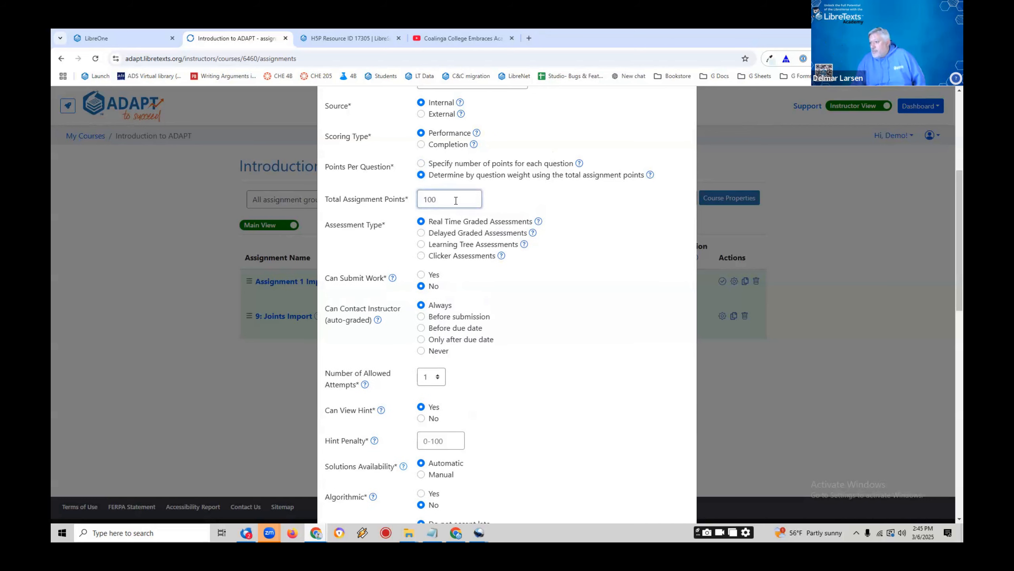
{"action": "left_click", "coordinate": [537, 200]}
{"action": "left_click", "coordinate": [472, 201]}
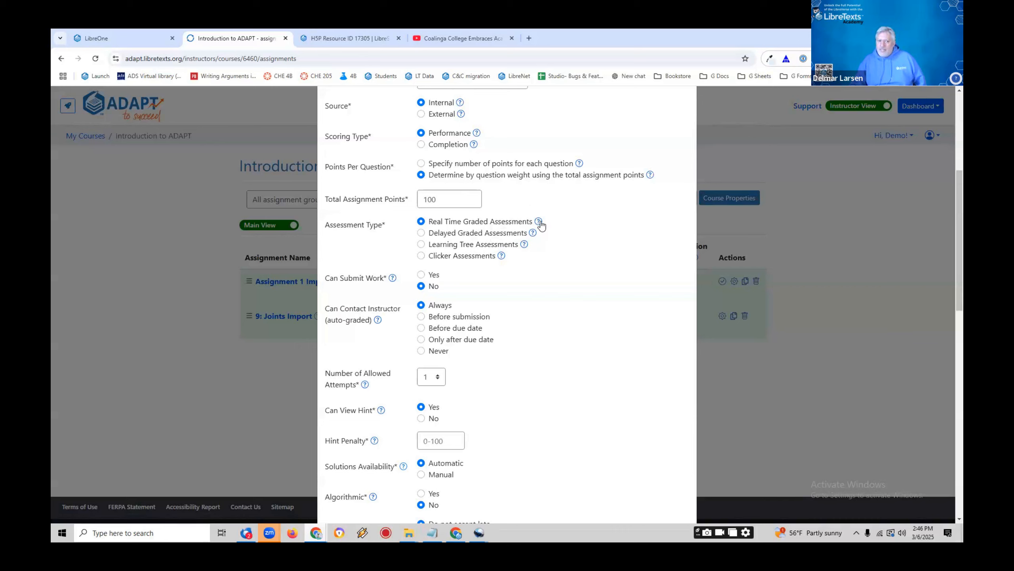
{"action": "mouse_move", "coordinate": [542, 226]}
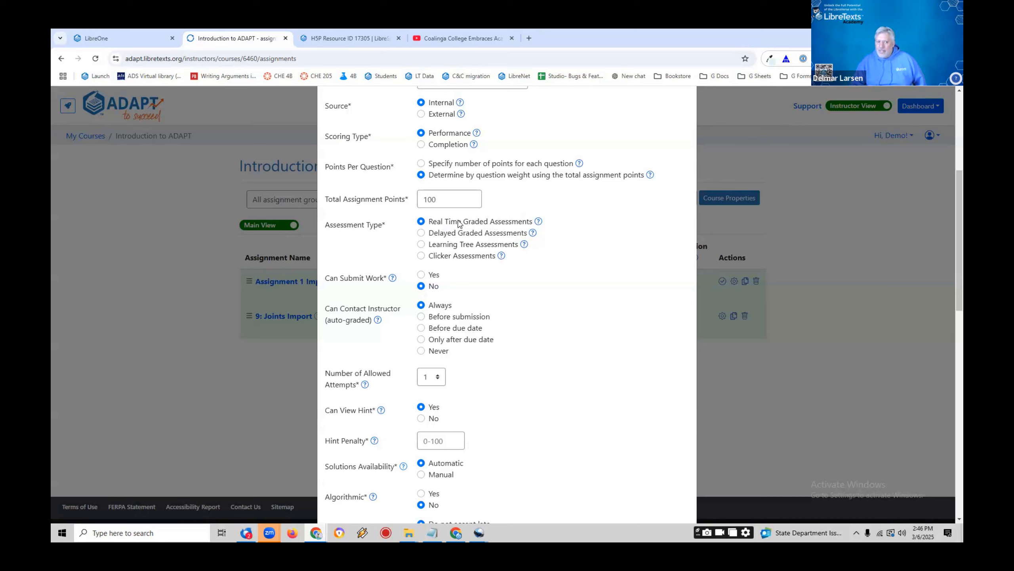
- Set the assessment type to Delayed Graded Assessments and compare it with the real-time, learning tree and clicker types
{"action": "left_click_drag", "start_coordinate": [444, 233], "coordinate": [517, 234]}
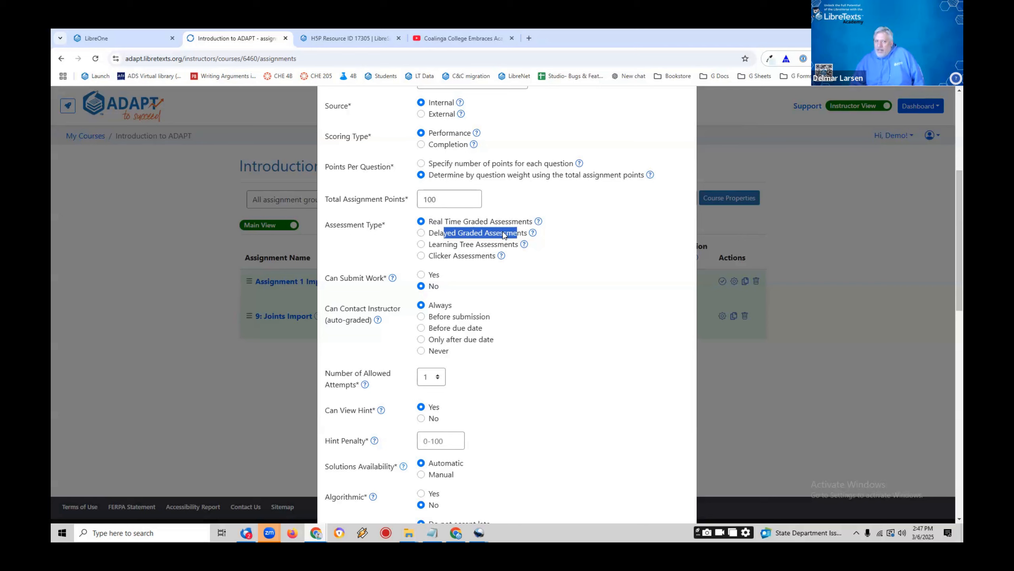
{"action": "left_click", "coordinate": [504, 235]}
{"action": "left_click_drag", "start_coordinate": [510, 235], "coordinate": [514, 235]}
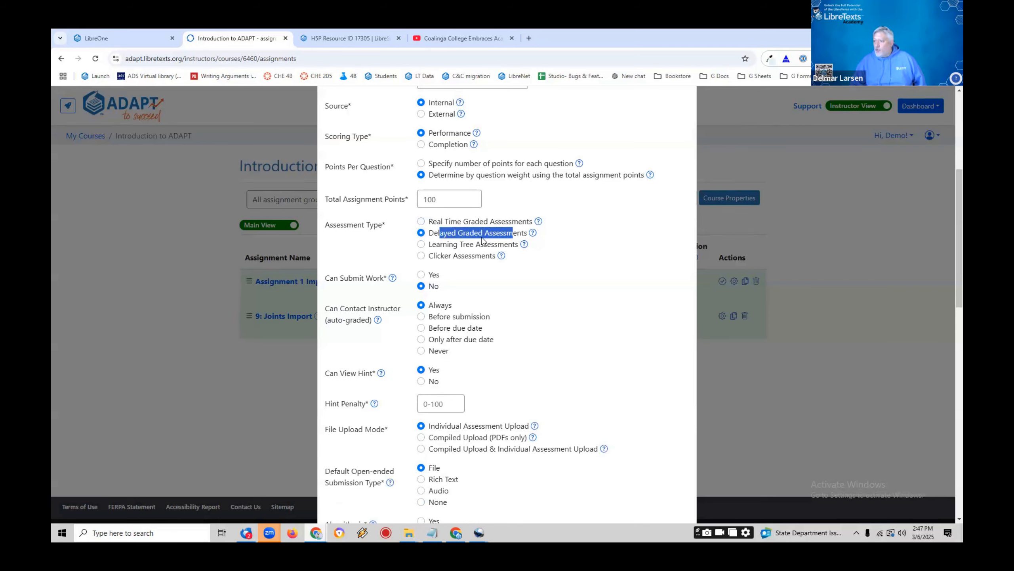
{"action": "left_click_drag", "start_coordinate": [440, 223], "coordinate": [518, 222]}
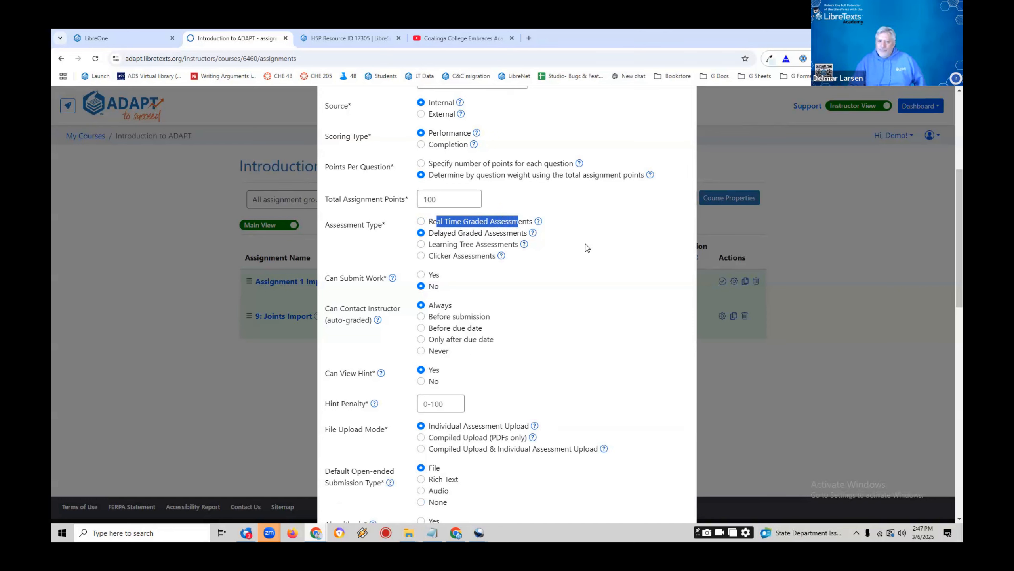
{"action": "left_click_drag", "start_coordinate": [442, 244], "coordinate": [505, 249]}
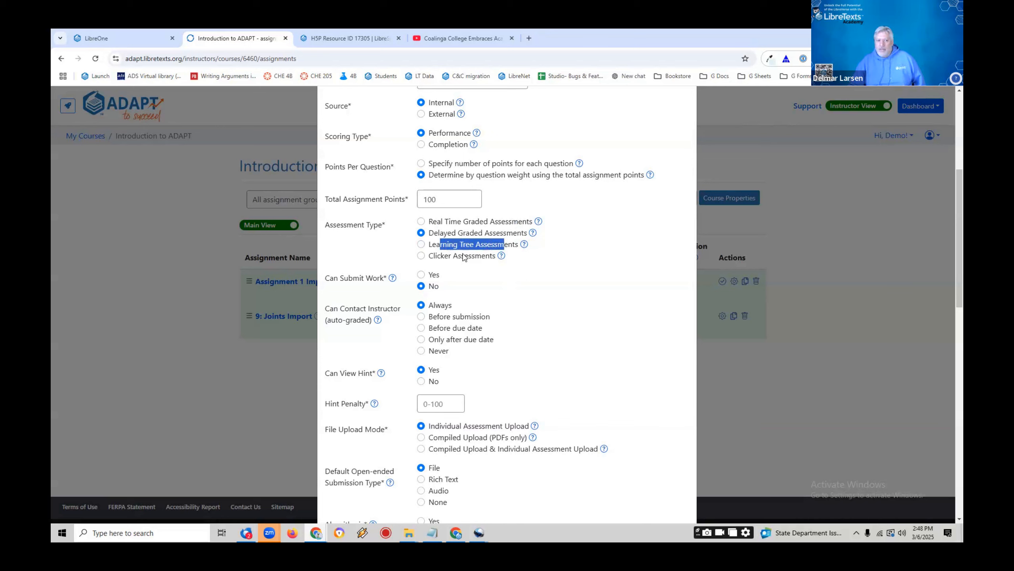
{"action": "left_click_drag", "start_coordinate": [441, 259], "coordinate": [488, 260]}
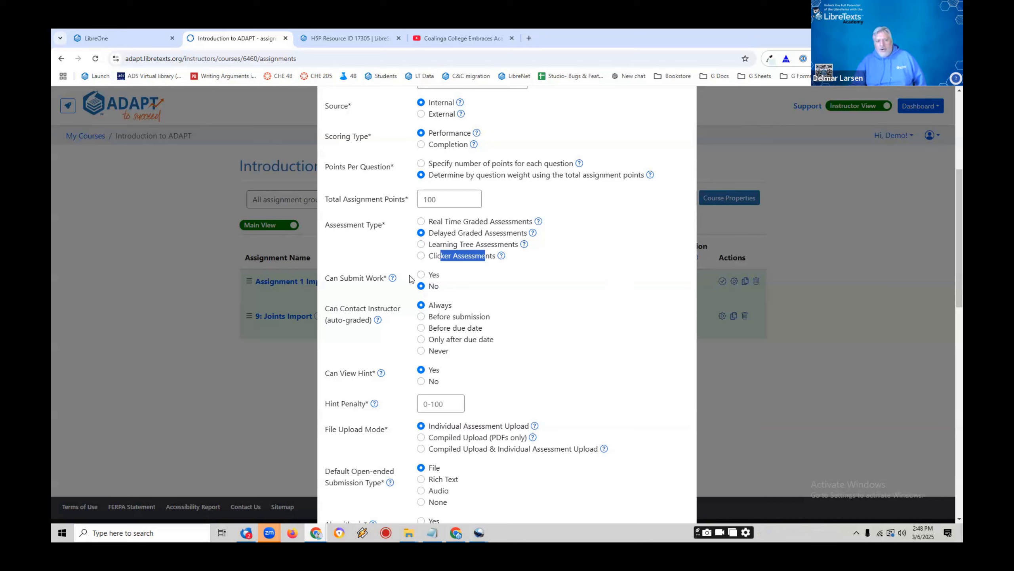
- Allow students to submit work and set when they can contact the instructor to Always
{"action": "left_click", "coordinate": [421, 275]}
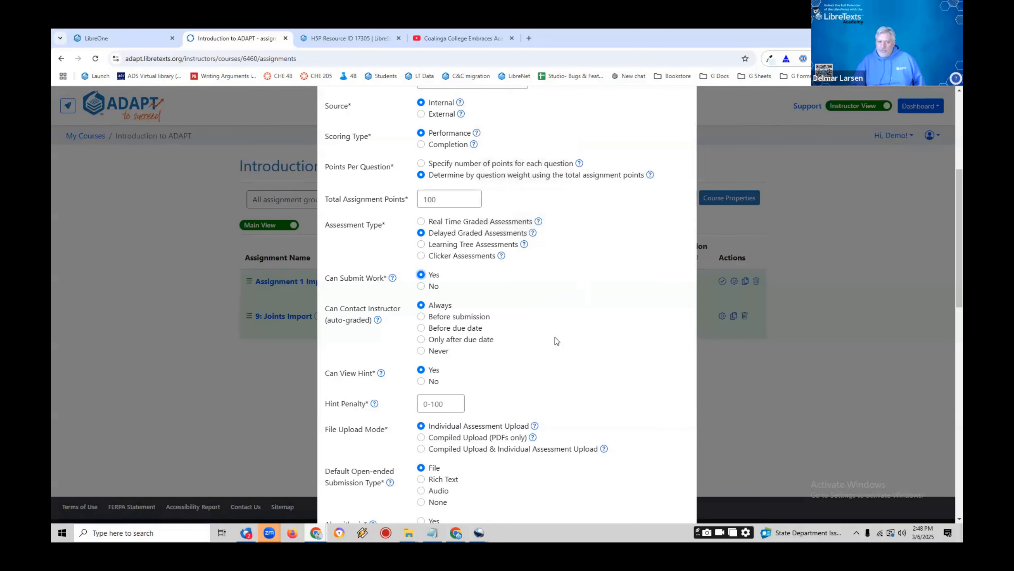
{"action": "scroll", "coordinate": [557, 341], "scroll_direction": "down", "scroll_amount": 1}
{"action": "scroll", "coordinate": [556, 340], "scroll_direction": "down", "scroll_amount": 2}
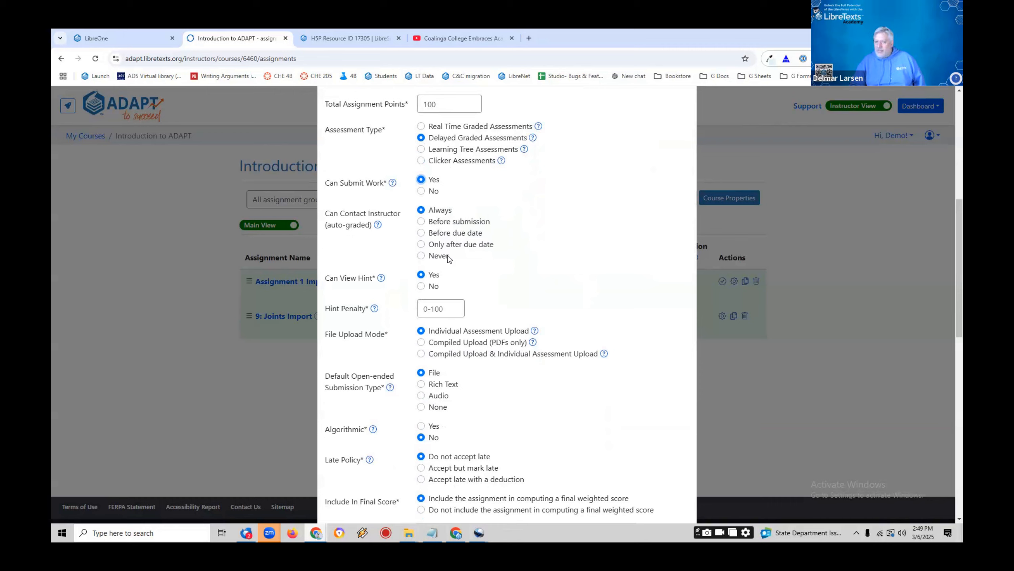
{"action": "left_click", "coordinate": [424, 256]}
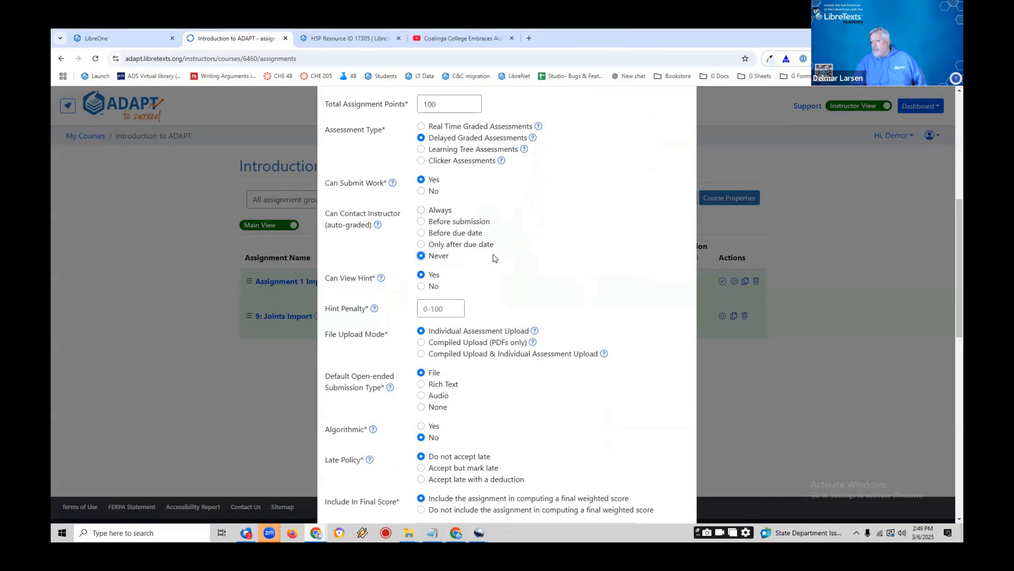
{"action": "left_click", "coordinate": [438, 211]}
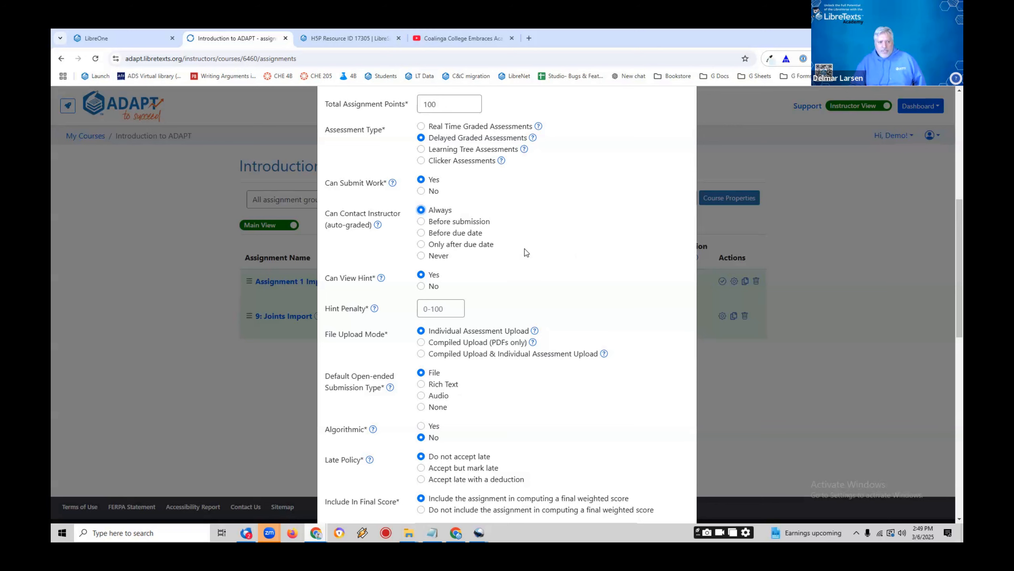
- Try a hint penalty of 5 and turn off hint viewing for the assignment
{"action": "scroll", "coordinate": [526, 248], "scroll_direction": "down", "scroll_amount": 1}
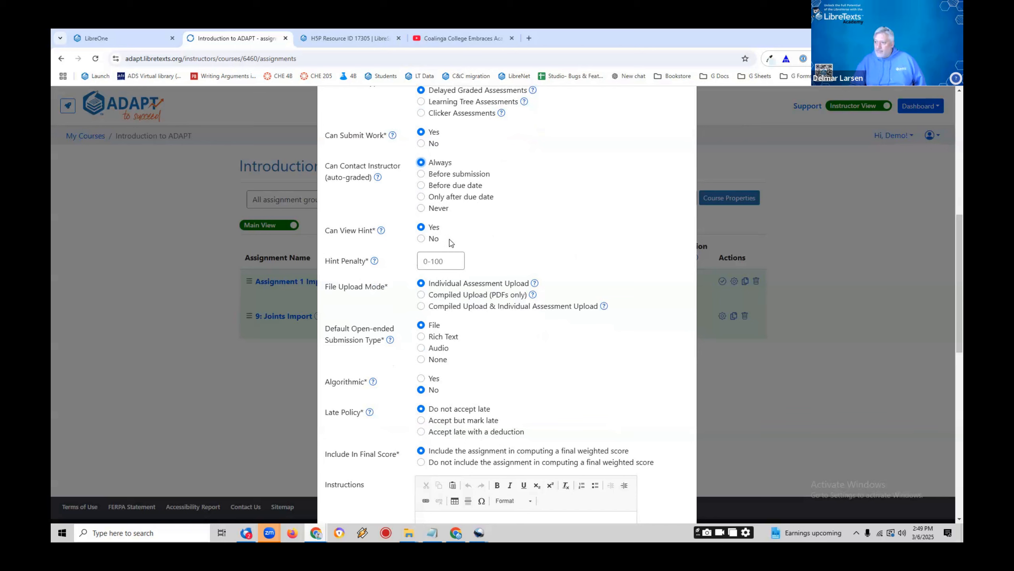
{"action": "left_click", "coordinate": [439, 258]}
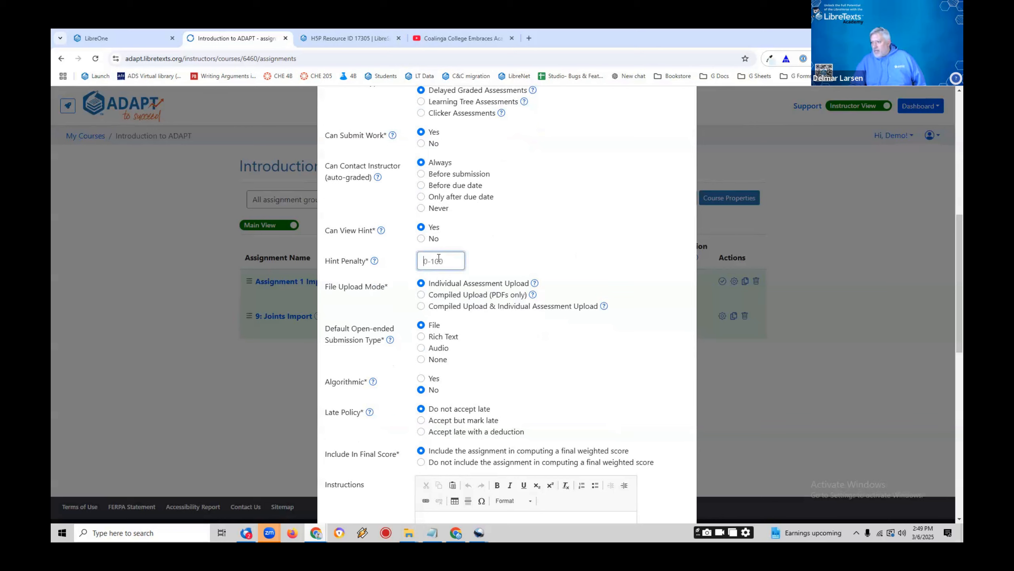
{"action": "type", "text": "5"}
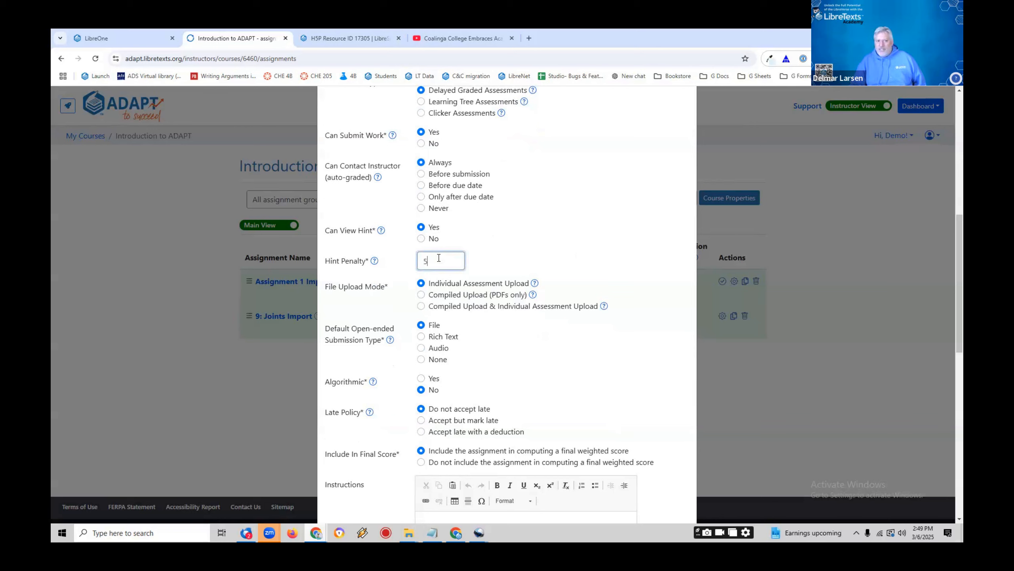
{"action": "left_click", "coordinate": [487, 237]}
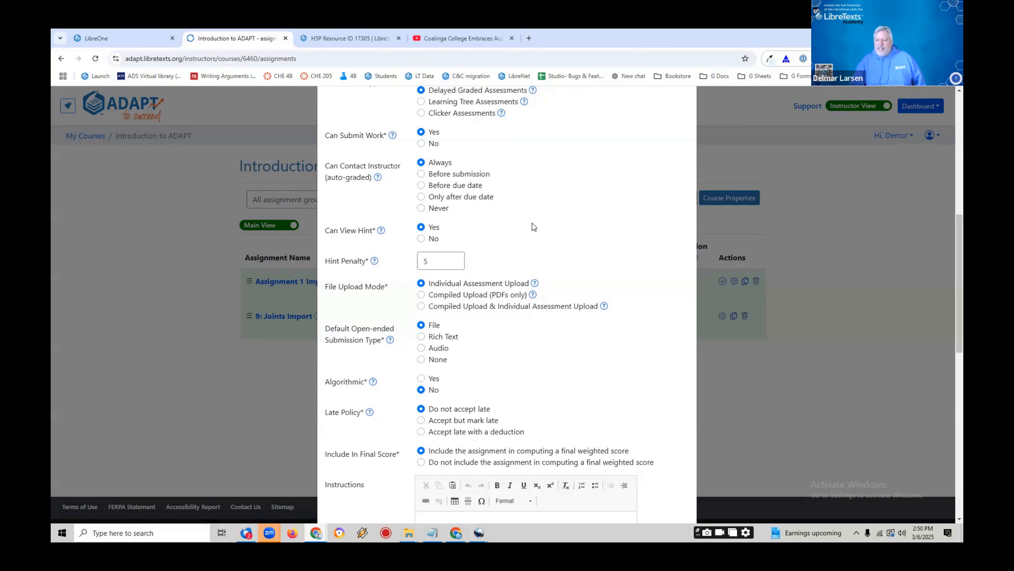
{"action": "left_click", "coordinate": [421, 239]}
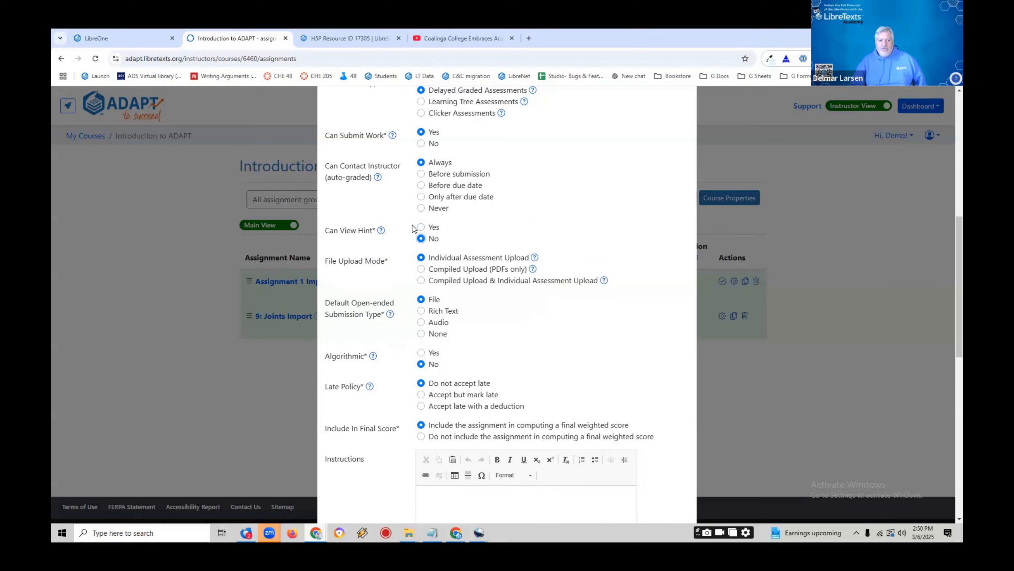
- Allow students to view hints, with a hint penalty of 0
{"action": "left_click", "coordinate": [420, 227]}
{"action": "left_click", "coordinate": [426, 264]}
{"action": "type", "text": "5"}
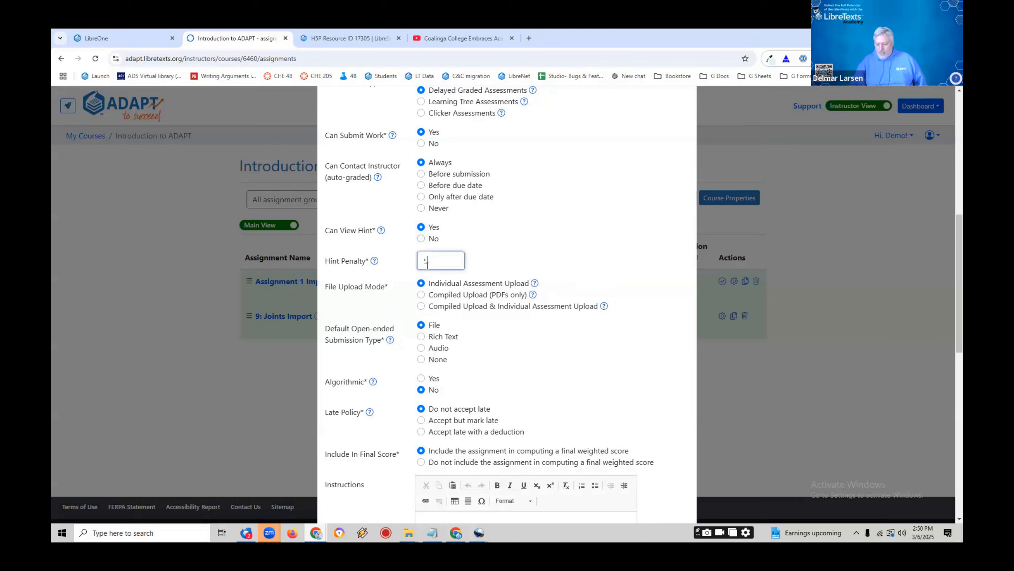
{"action": "key", "text": "BackSpace"}
{"action": "type", "text": "0"}
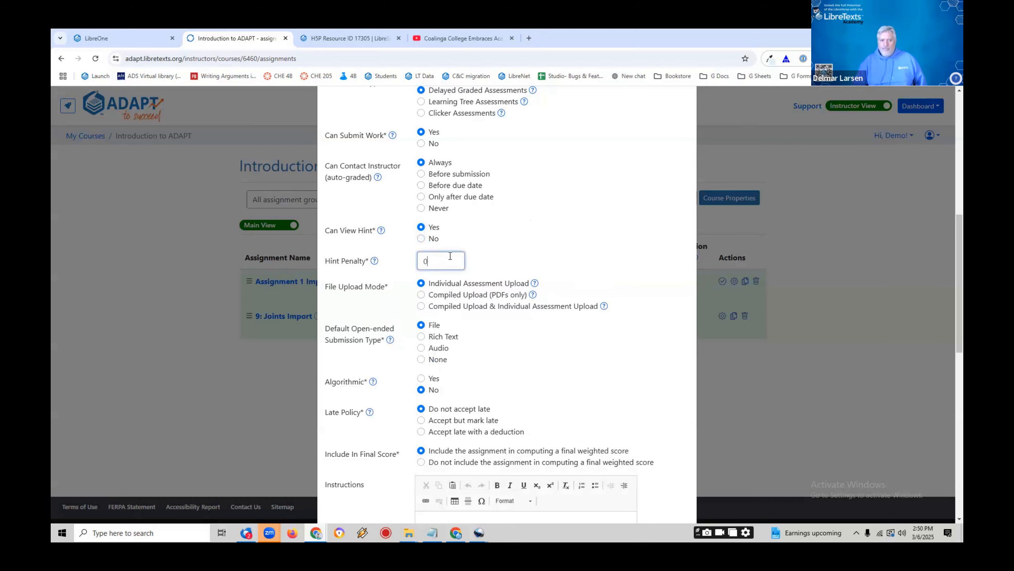
{"action": "left_click", "coordinate": [536, 249]}
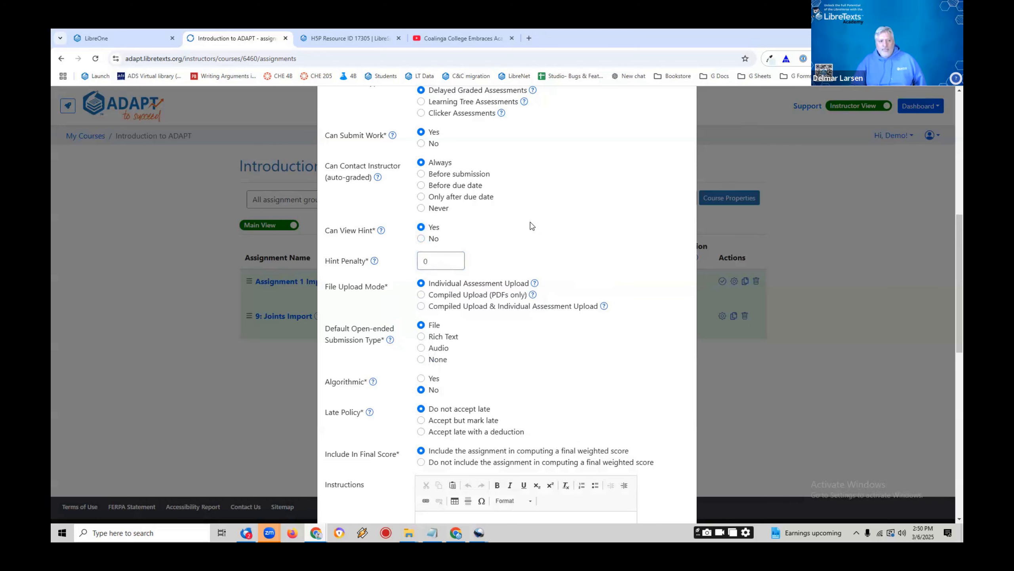
- Try the Compiled Upload (PDFs only) and Compiled Upload & Individual Assessment Upload modes, and return to Individual Assessment Upload
{"action": "scroll", "coordinate": [532, 227], "scroll_direction": "down", "scroll_amount": 2}
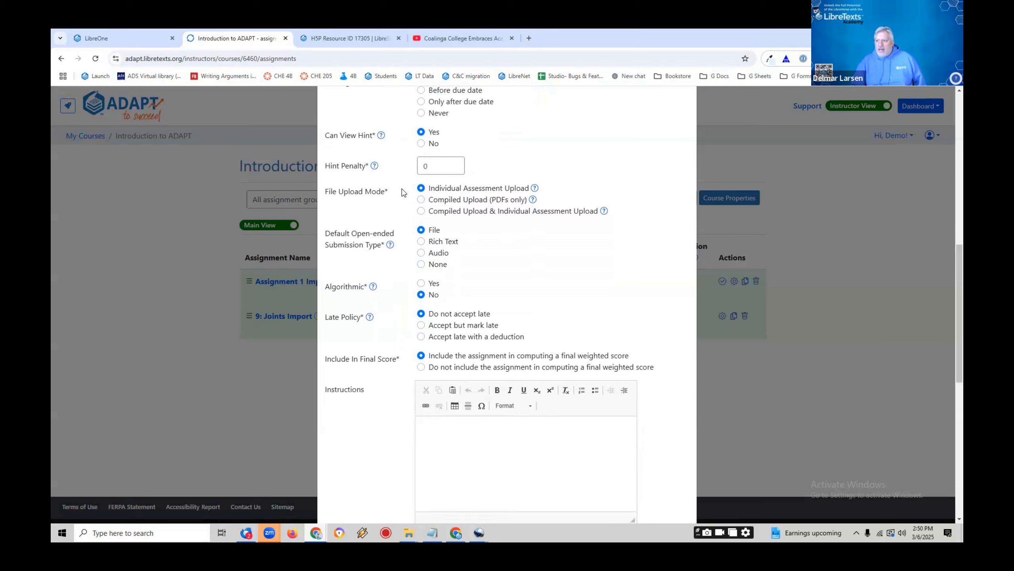
{"action": "scroll", "coordinate": [521, 200], "scroll_direction": "up", "scroll_amount": 1}
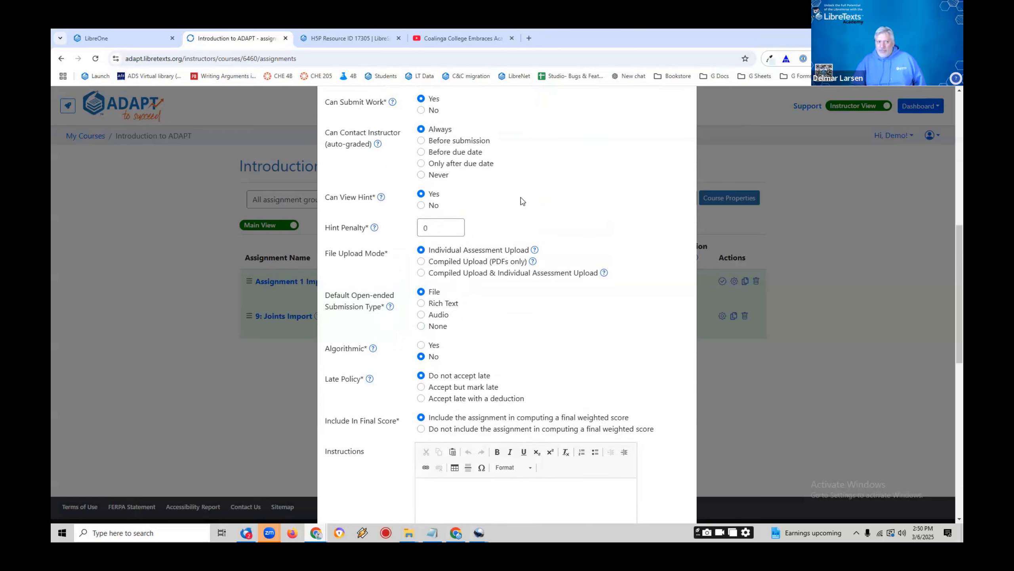
{"action": "scroll", "coordinate": [523, 201], "scroll_direction": "up", "scroll_amount": 1}
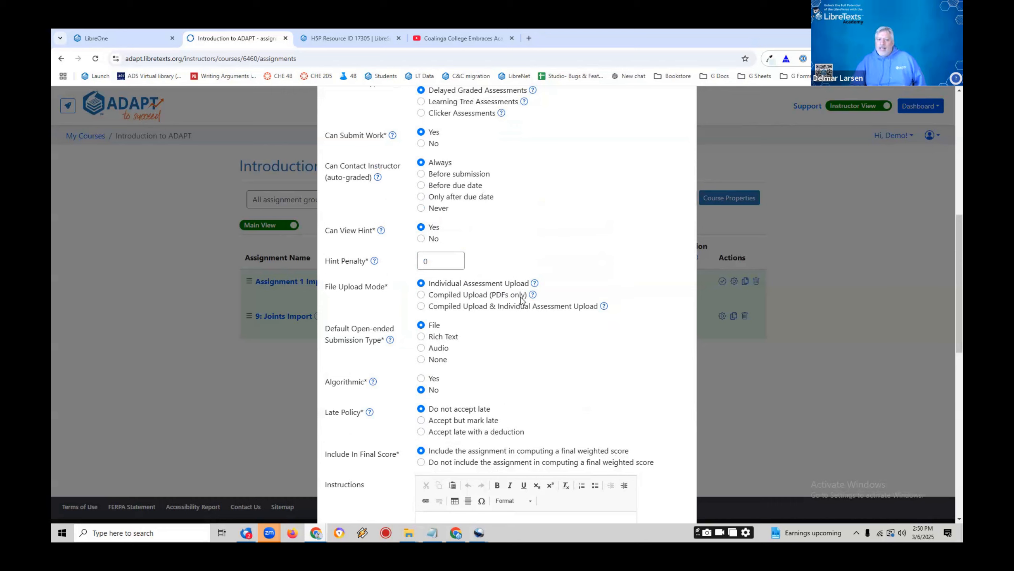
{"action": "left_click_drag", "start_coordinate": [431, 285], "coordinate": [519, 287]}
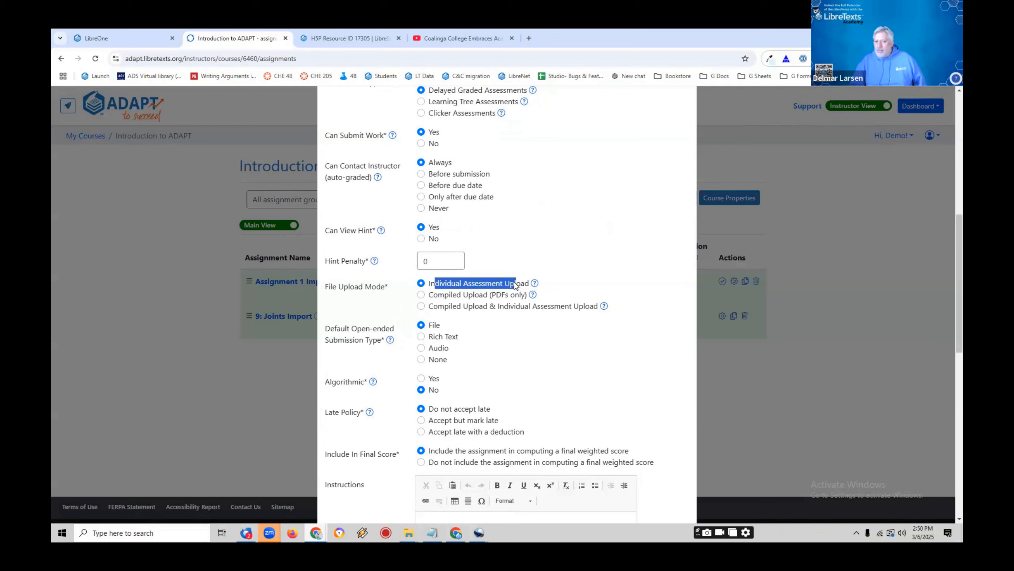
{"action": "left_click_drag", "start_coordinate": [438, 296], "coordinate": [516, 298]}
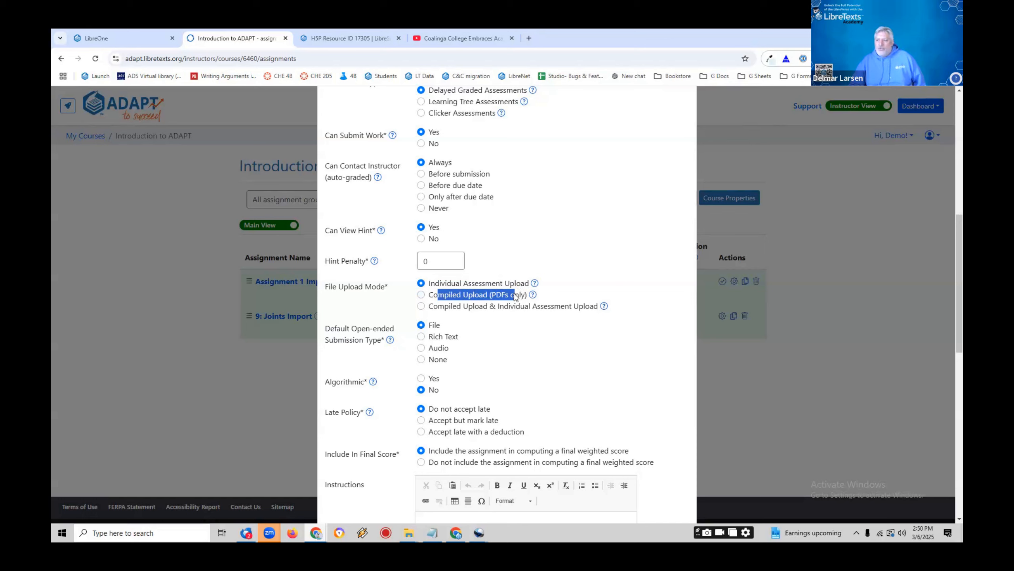
{"action": "left_click", "coordinate": [515, 296]}
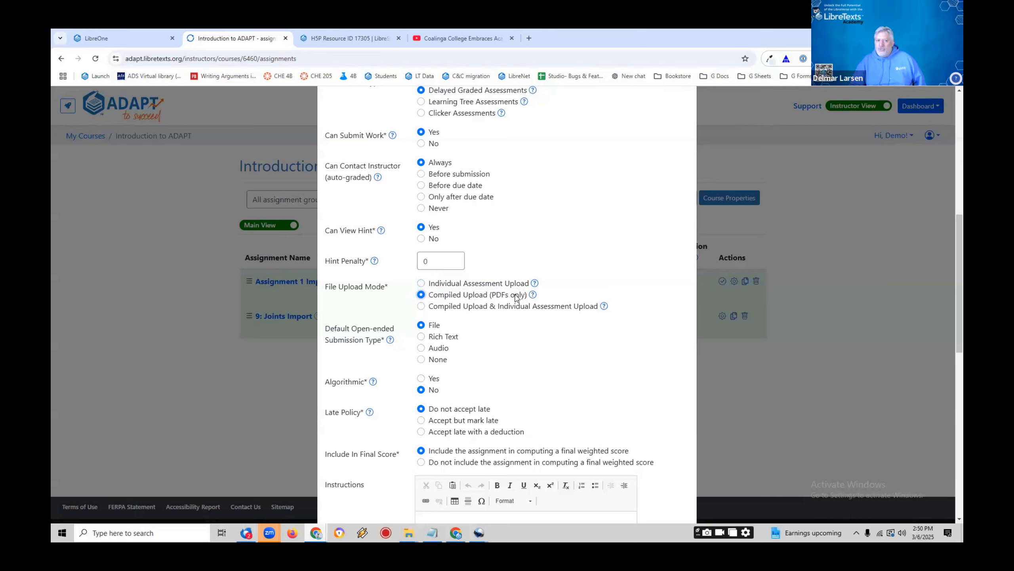
{"action": "left_click_drag", "start_coordinate": [436, 284], "coordinate": [518, 287]}
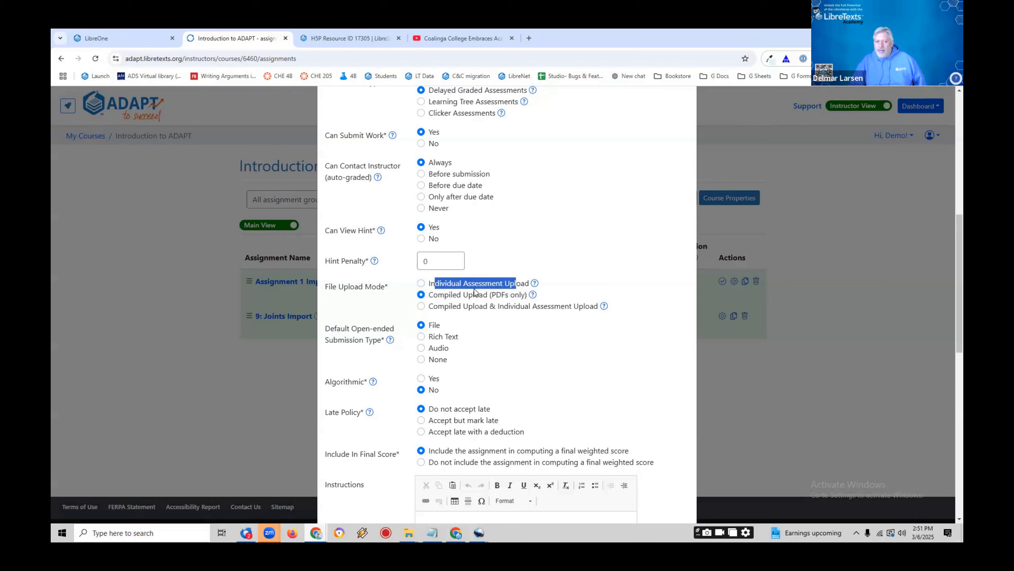
{"action": "left_click", "coordinate": [421, 284]}
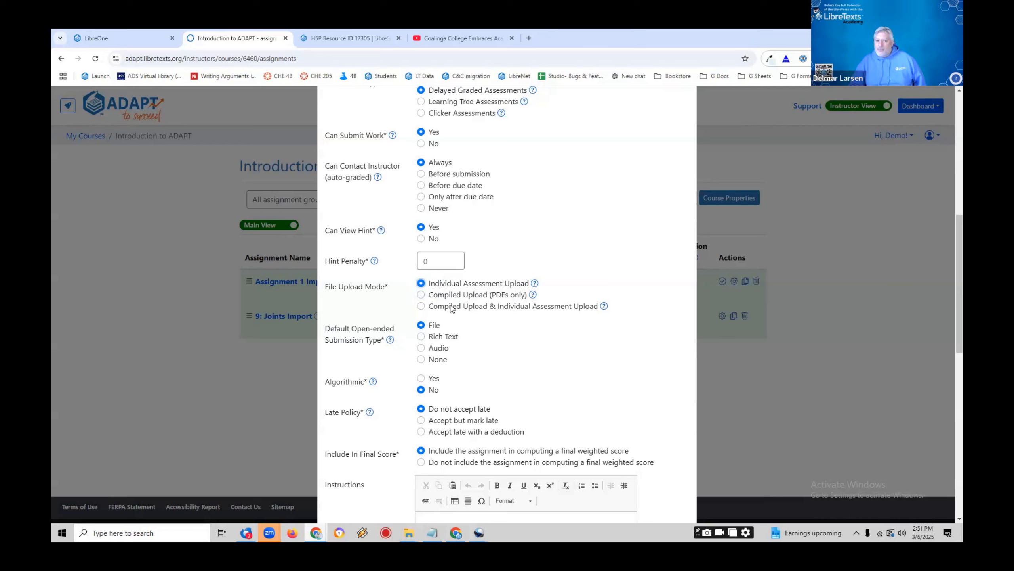
{"action": "mouse_move", "coordinate": [444, 307]}
{"action": "left_mouse_down"}
{"action": "mouse_move", "coordinate": [587, 311]}
{"action": "mouse_move", "coordinate": [455, 313]}
{"action": "left_mouse_up"}
{"action": "left_click", "coordinate": [588, 311]}
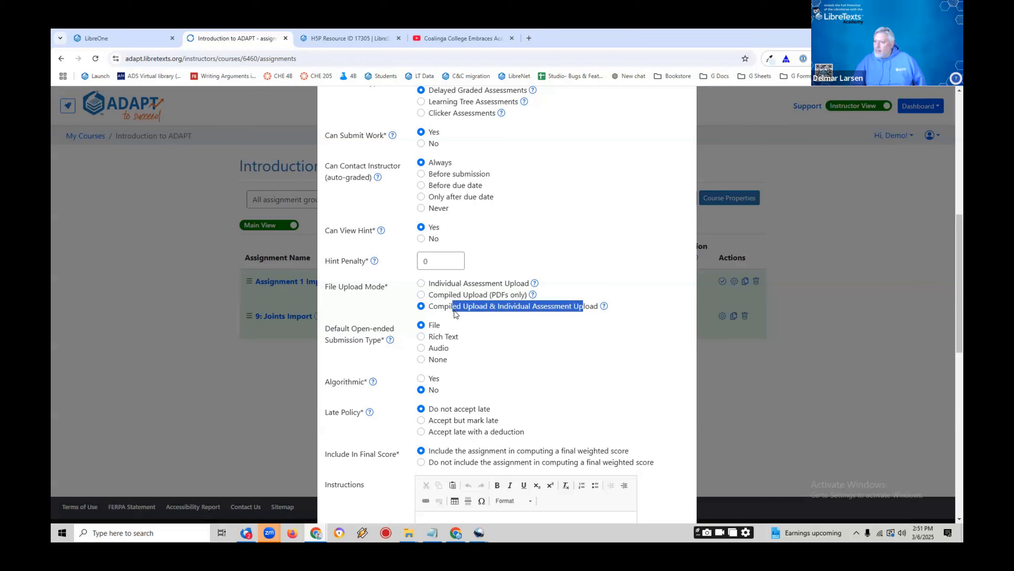
{"action": "left_click", "coordinate": [434, 283]}
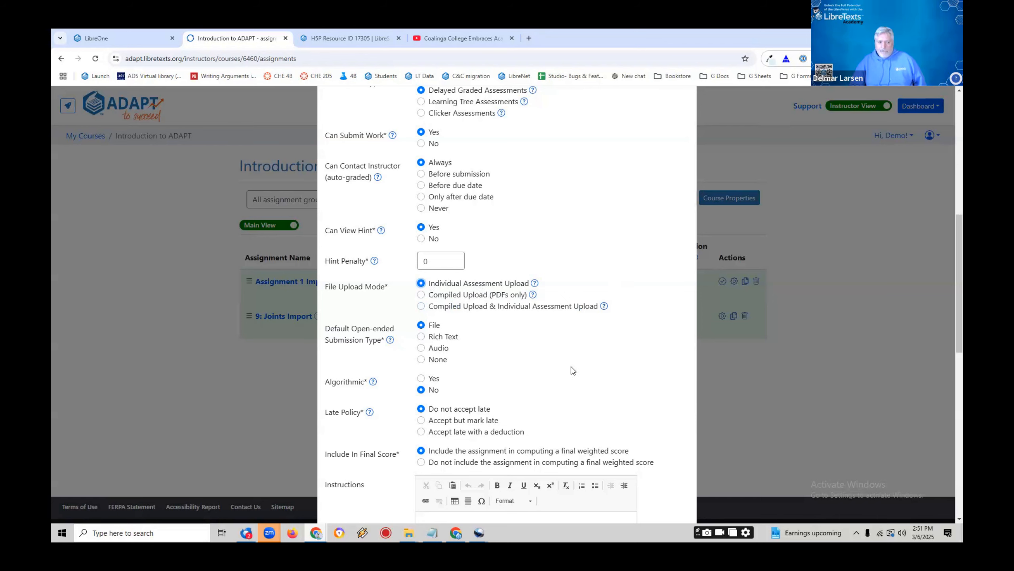
- Review the open-ended submission and late policy options, and set the Algorithmic option to Yes
{"action": "scroll", "coordinate": [570, 369], "scroll_direction": "down", "scroll_amount": 5}
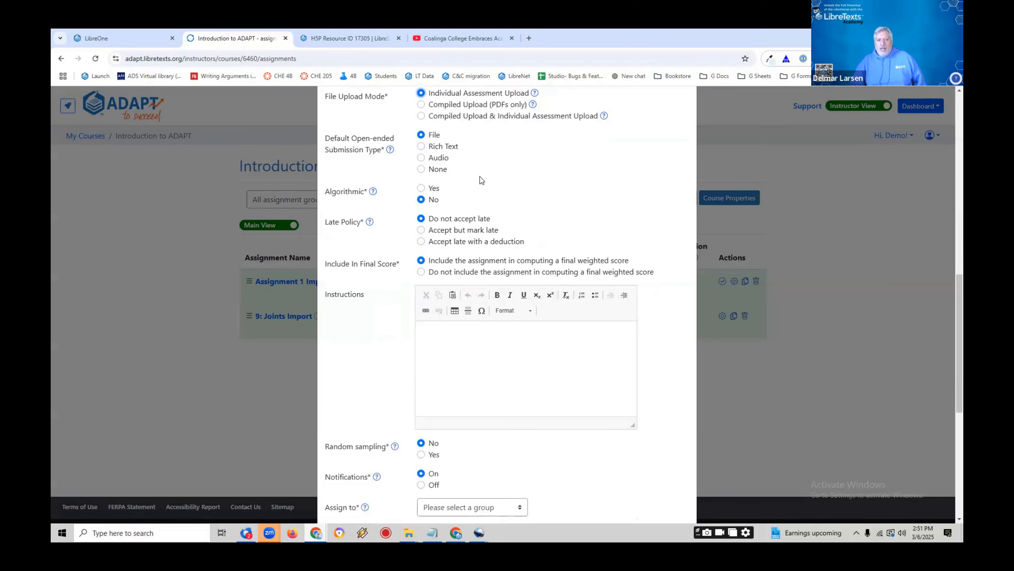
{"action": "scroll", "coordinate": [432, 140], "scroll_direction": "up", "scroll_amount": 1}
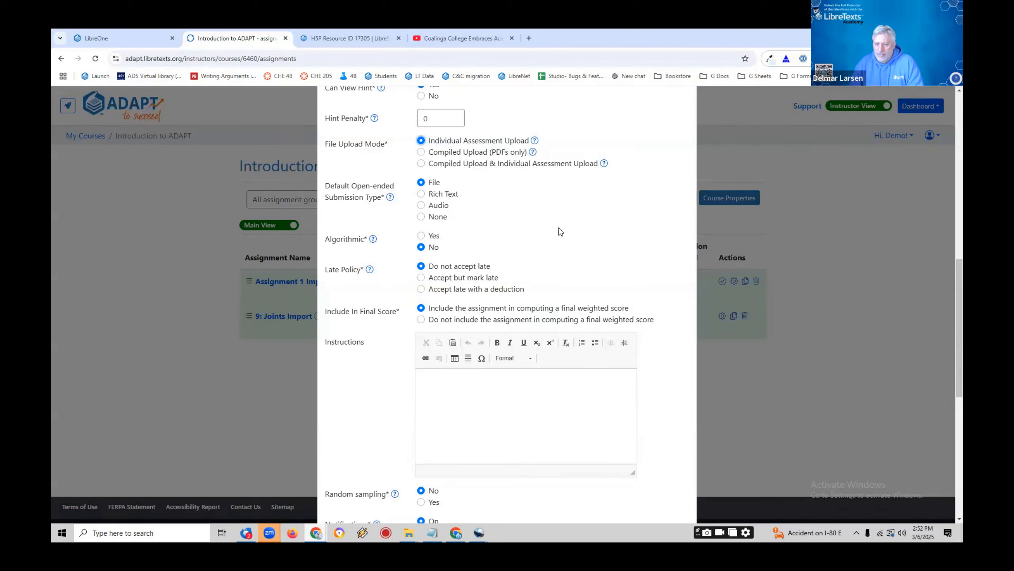
{"action": "scroll", "coordinate": [558, 228], "scroll_direction": "down", "scroll_amount": 3}
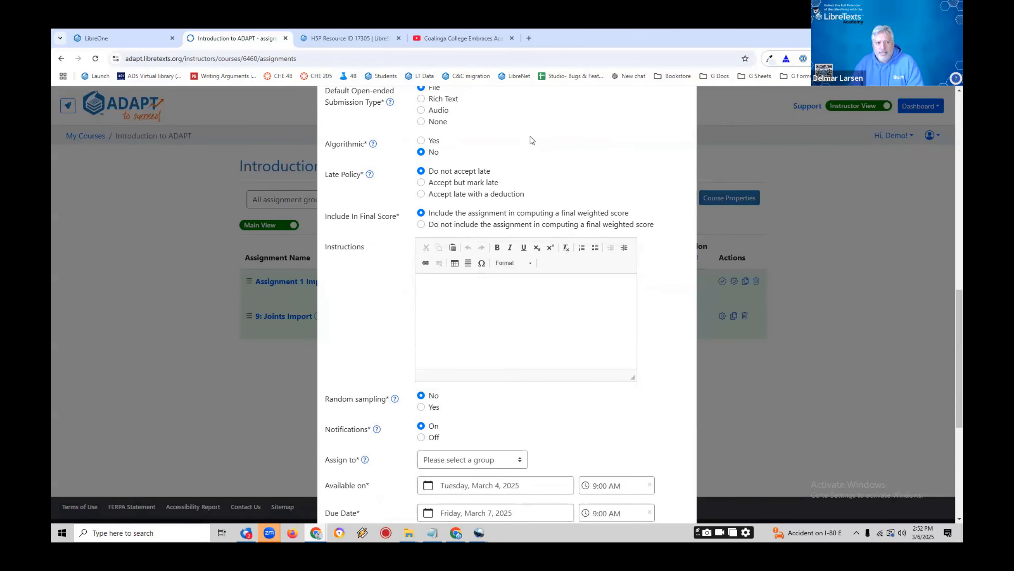
{"action": "scroll", "coordinate": [438, 254], "scroll_direction": "up", "scroll_amount": 3}
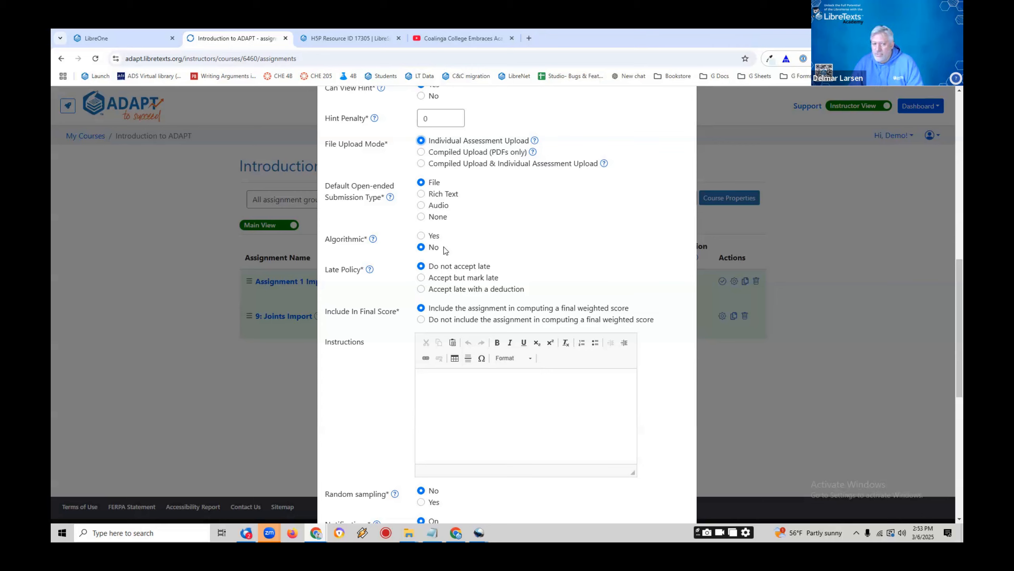
{"action": "left_click", "coordinate": [433, 237]}
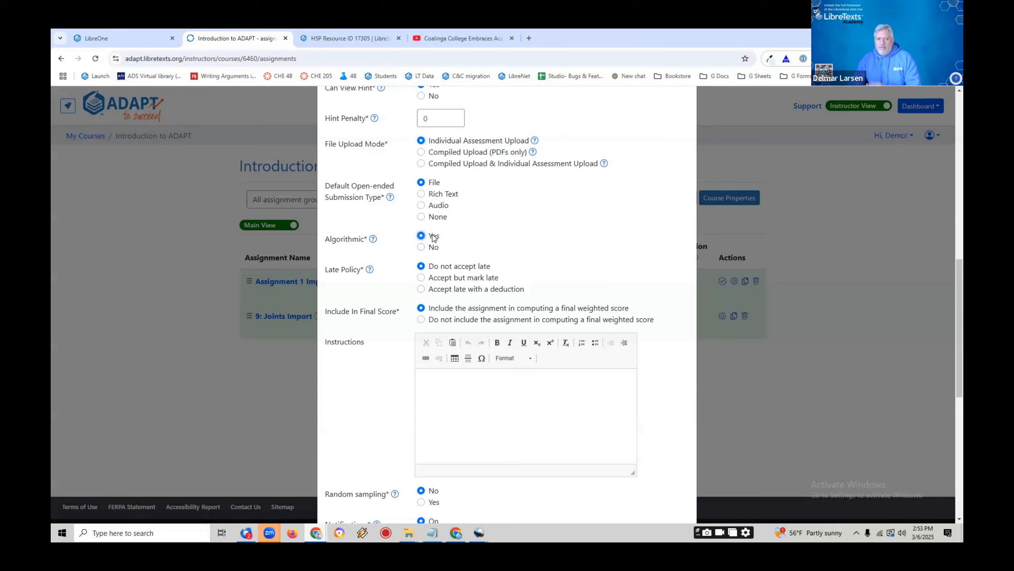
{"action": "left_click", "coordinate": [434, 246]}
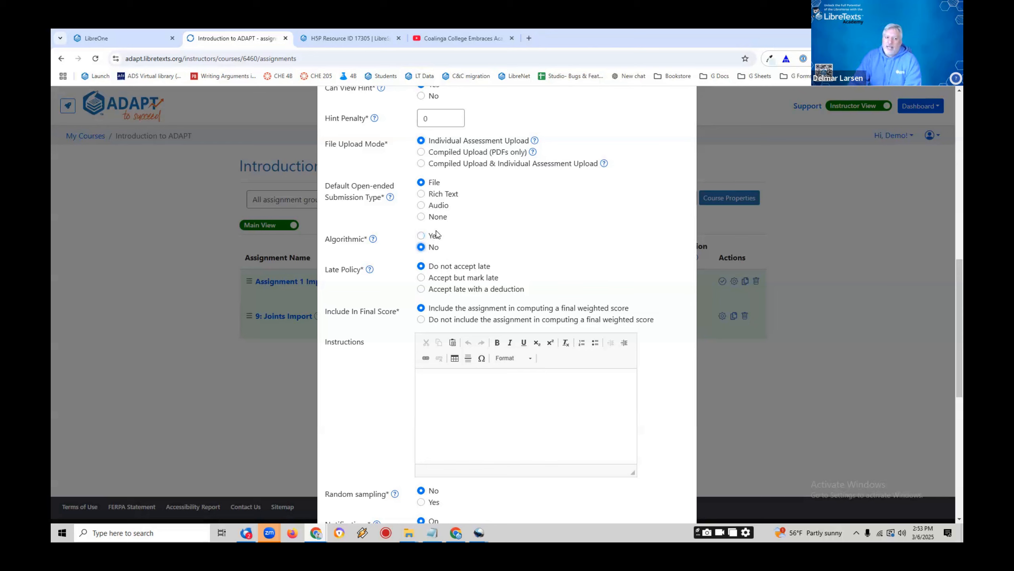
{"action": "left_click", "coordinate": [430, 236]}
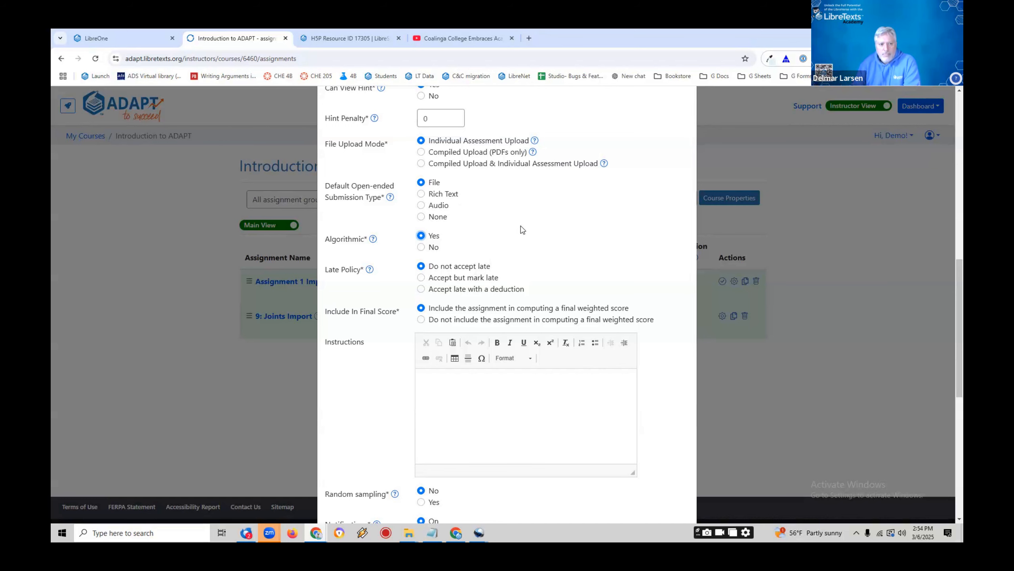
{"action": "scroll", "coordinate": [521, 228], "scroll_direction": "down", "scroll_amount": 1}
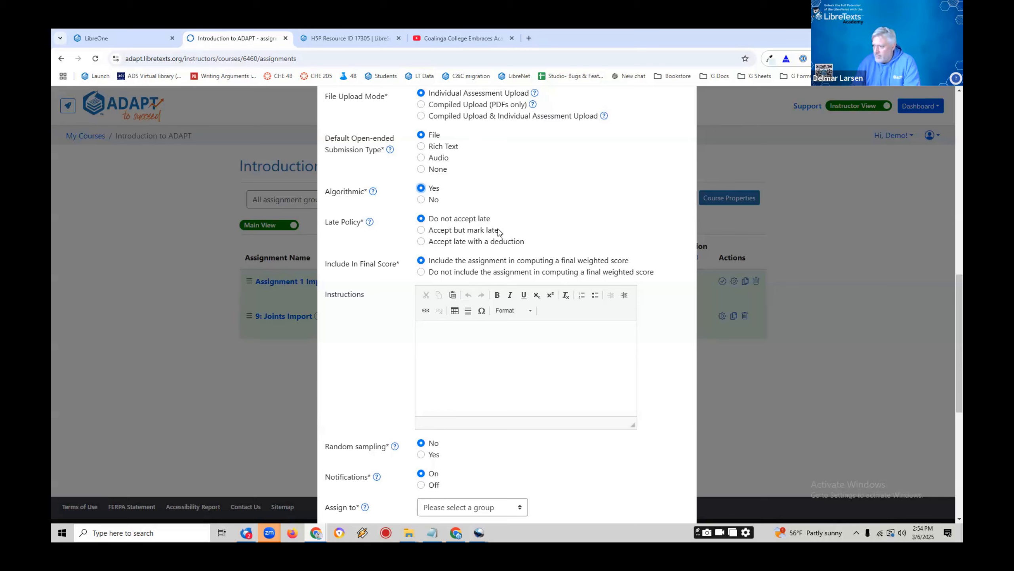
- Set the late policy to accept late work with a 10 percent deduction applied every 24 hours
{"action": "left_click", "coordinate": [491, 241]}
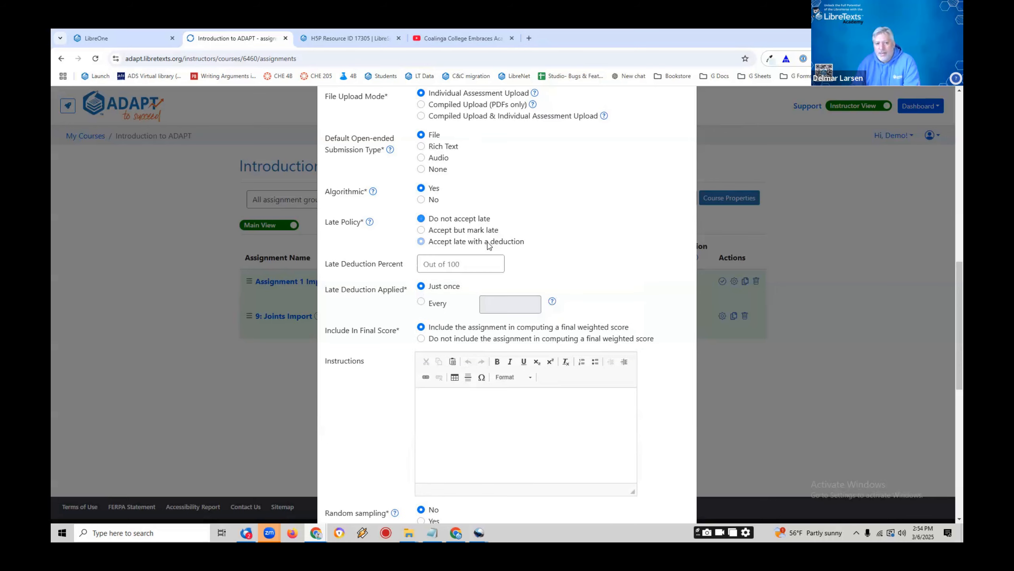
{"action": "left_click", "coordinate": [445, 262]}
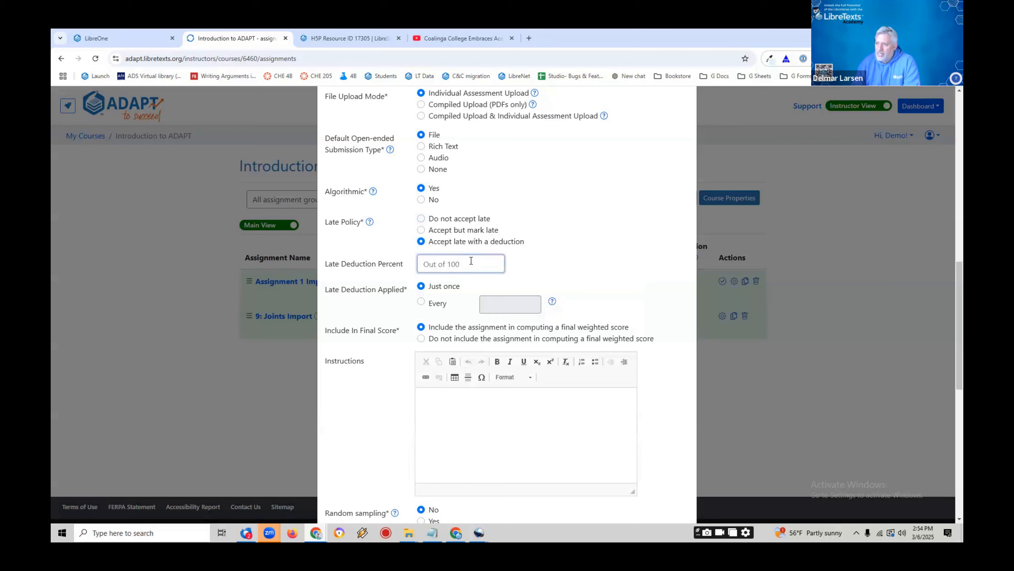
{"action": "type", "text": "10"}
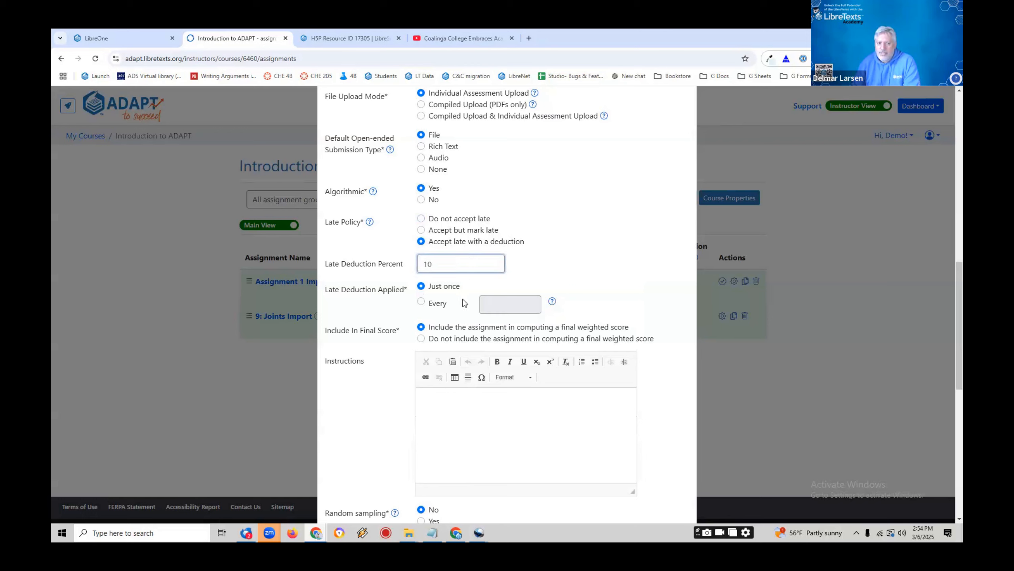
{"action": "left_click", "coordinate": [440, 303]}
{"action": "left_click", "coordinate": [483, 302]}
{"action": "type", "text": "24 hours"}
{"action": "left_click", "coordinate": [567, 254]}
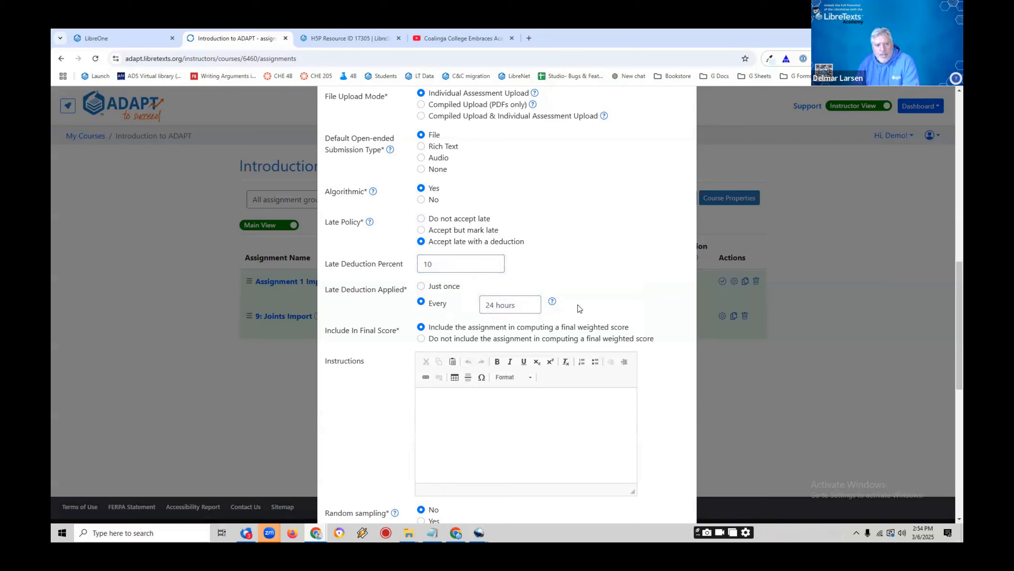
- Try excluding the assignment from the final weighted score, and return to including it
{"action": "scroll", "coordinate": [579, 309], "scroll_direction": "down", "scroll_amount": 1}
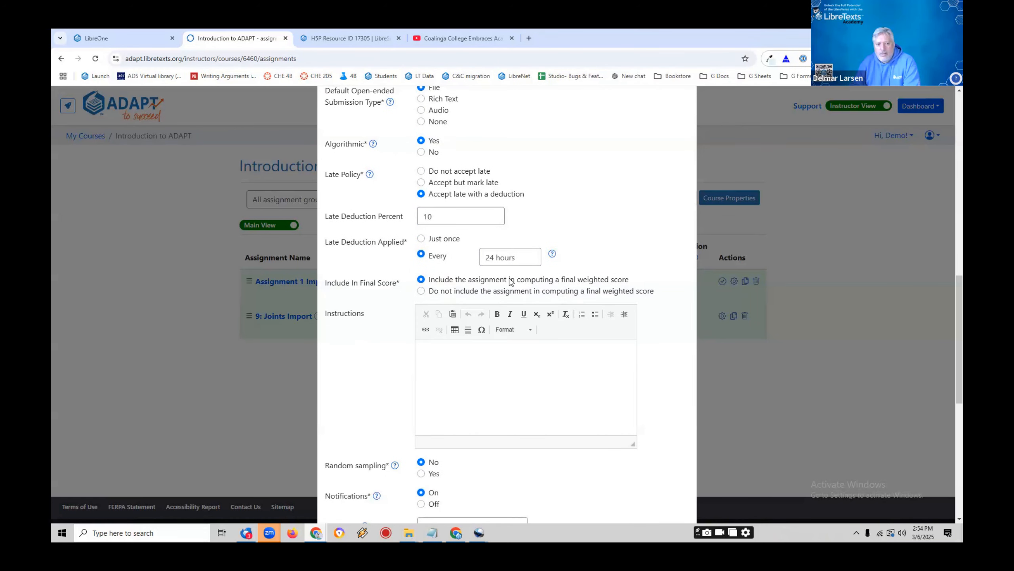
{"action": "left_click_drag", "start_coordinate": [611, 281], "coordinate": [469, 282]}
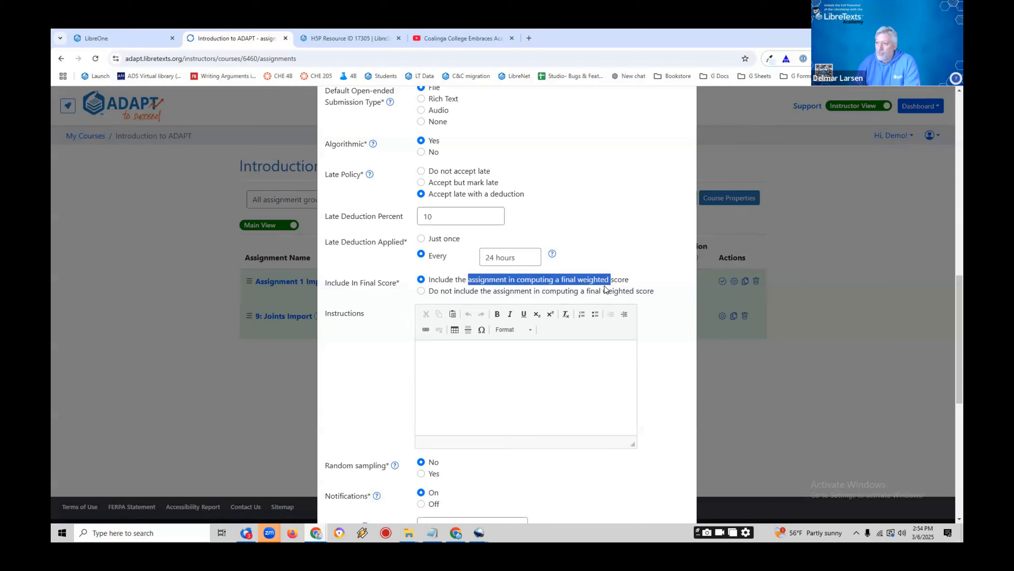
{"action": "left_click_drag", "start_coordinate": [642, 296], "coordinate": [453, 294]}
{"action": "left_click", "coordinate": [483, 291]}
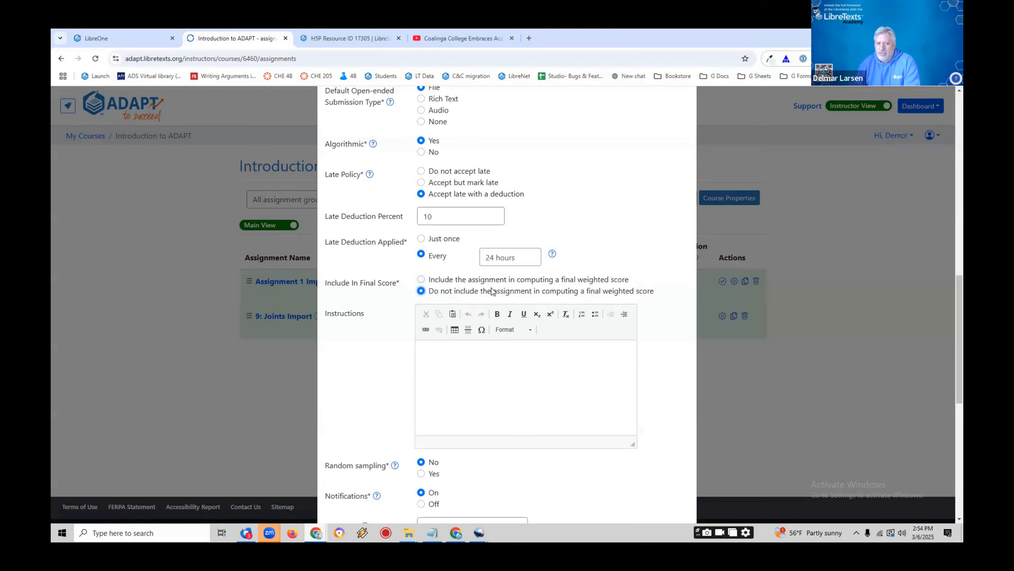
{"action": "left_click", "coordinate": [453, 282]}
- Review the instructions, random sampling and notification settings, and try to turn on random sampling
{"action": "left_click", "coordinate": [517, 393]}
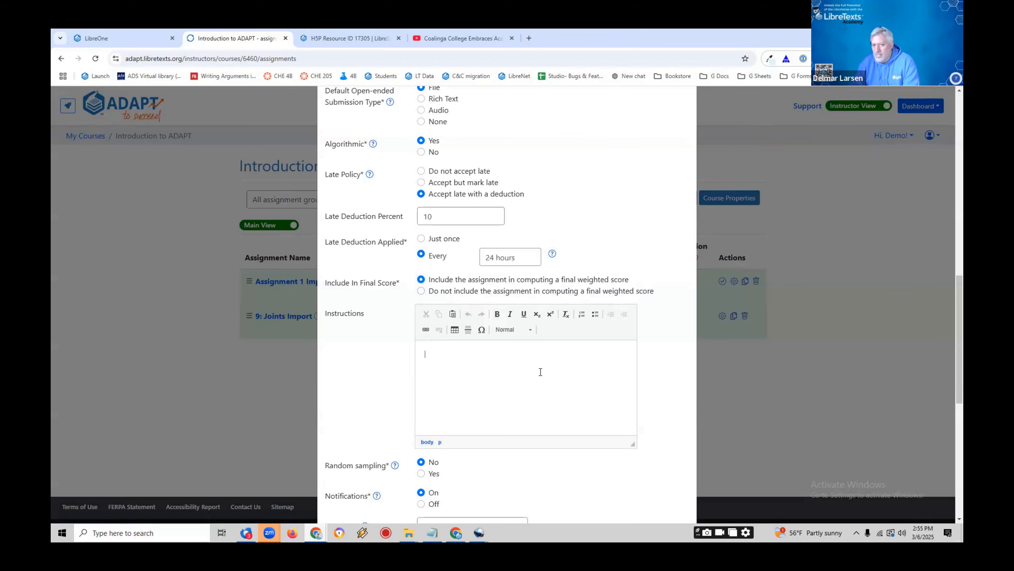
{"action": "scroll", "coordinate": [505, 285], "scroll_direction": "up", "scroll_amount": 8}
{"action": "scroll", "coordinate": [505, 284], "scroll_direction": "up", "scroll_amount": 5}
{"action": "scroll", "coordinate": [561, 318], "scroll_direction": "down", "scroll_amount": 14}
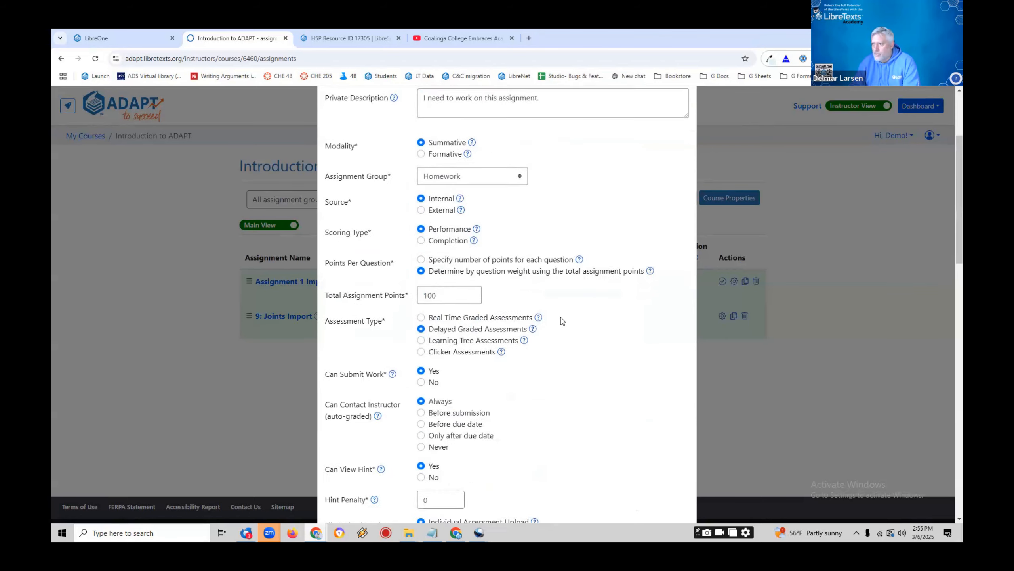
{"action": "scroll", "coordinate": [563, 316], "scroll_direction": "down", "scroll_amount": 5}
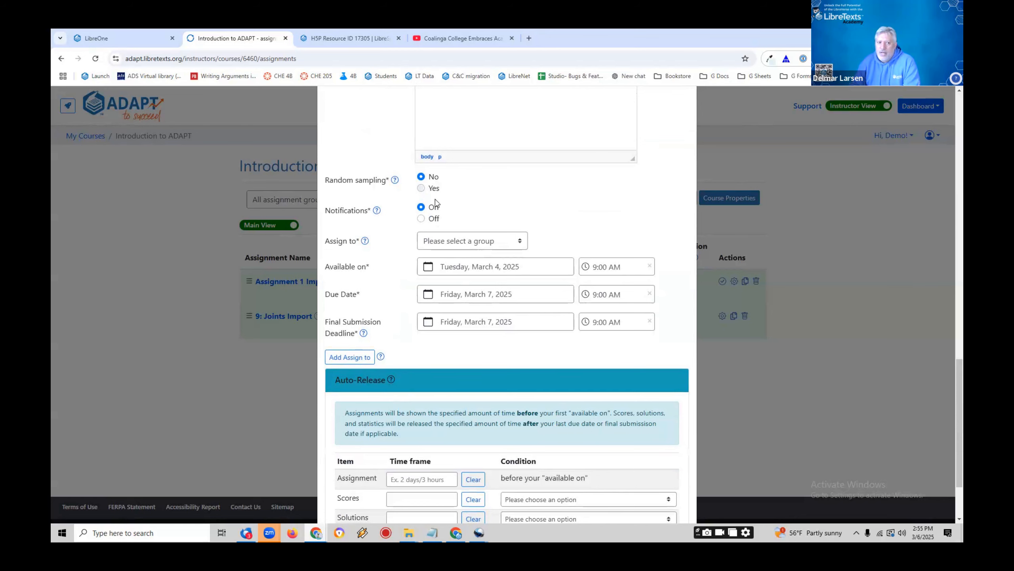
{"action": "left_click", "coordinate": [421, 188]}
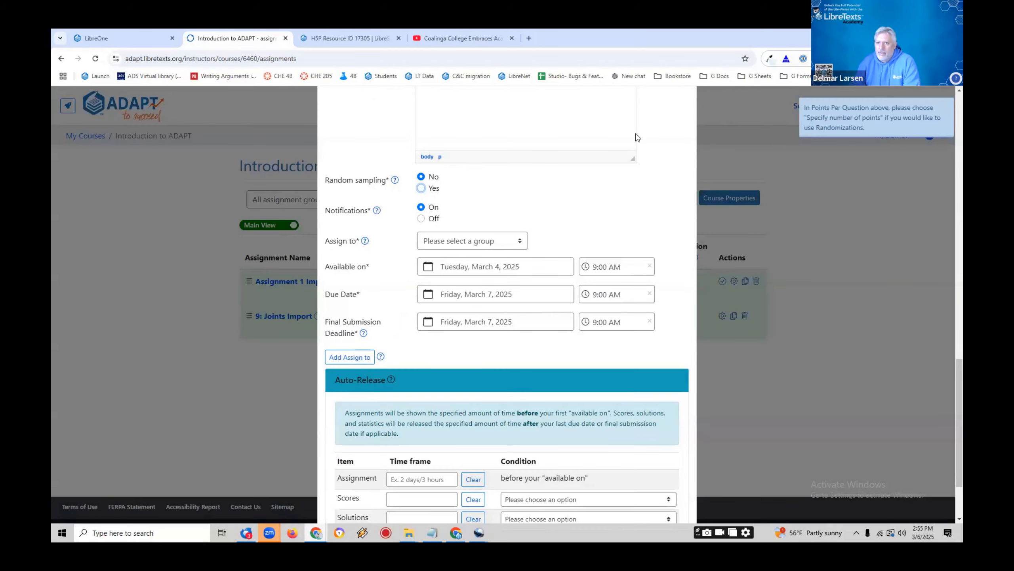
{"action": "scroll", "coordinate": [573, 186], "scroll_direction": "up", "scroll_amount": 7}
{"action": "scroll", "coordinate": [573, 186], "scroll_direction": "down", "scroll_amount": 6}
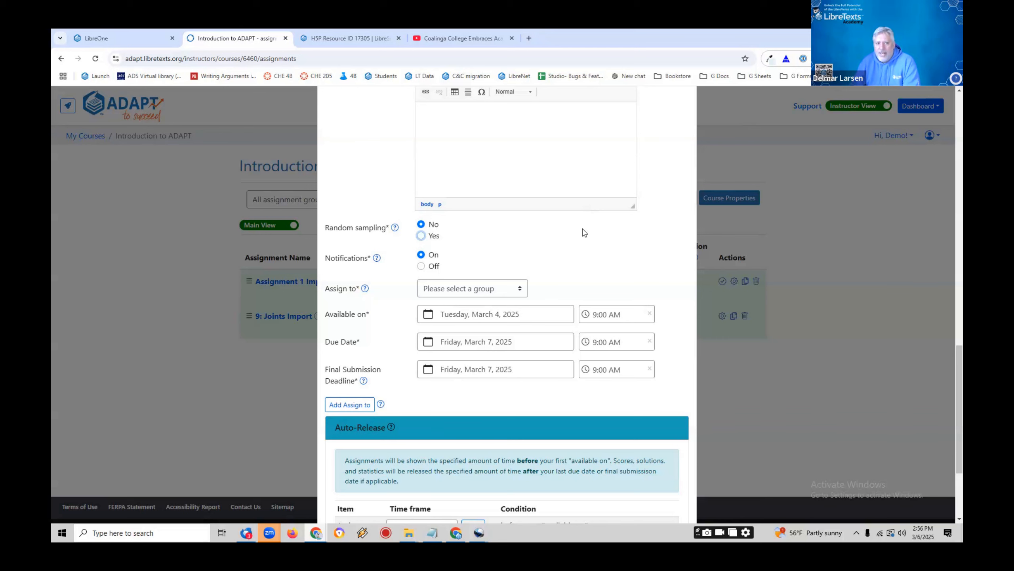
{"action": "scroll", "coordinate": [455, 240], "scroll_direction": "up", "scroll_amount": 6}
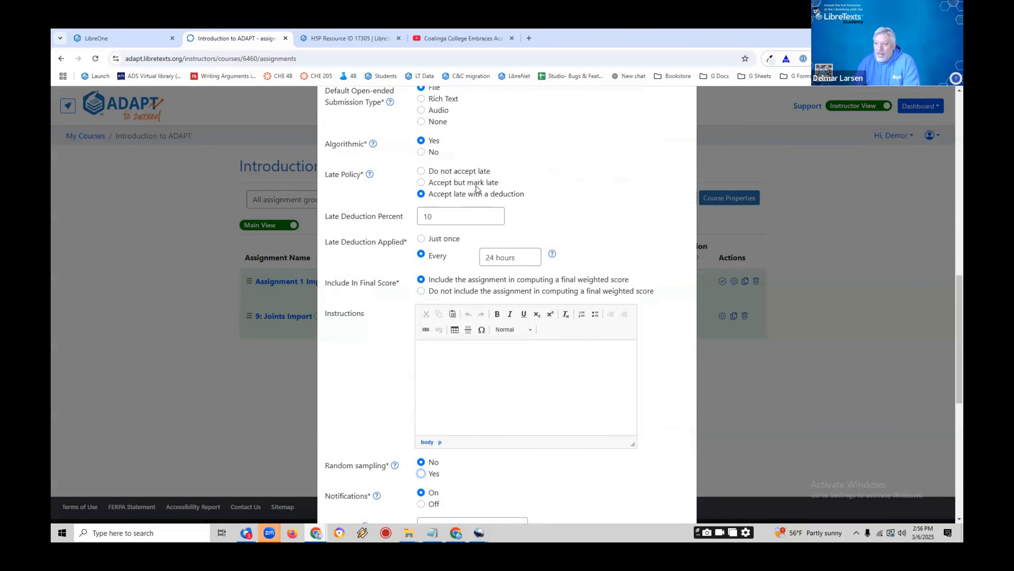
{"action": "scroll", "coordinate": [495, 333], "scroll_direction": "down", "scroll_amount": 5}
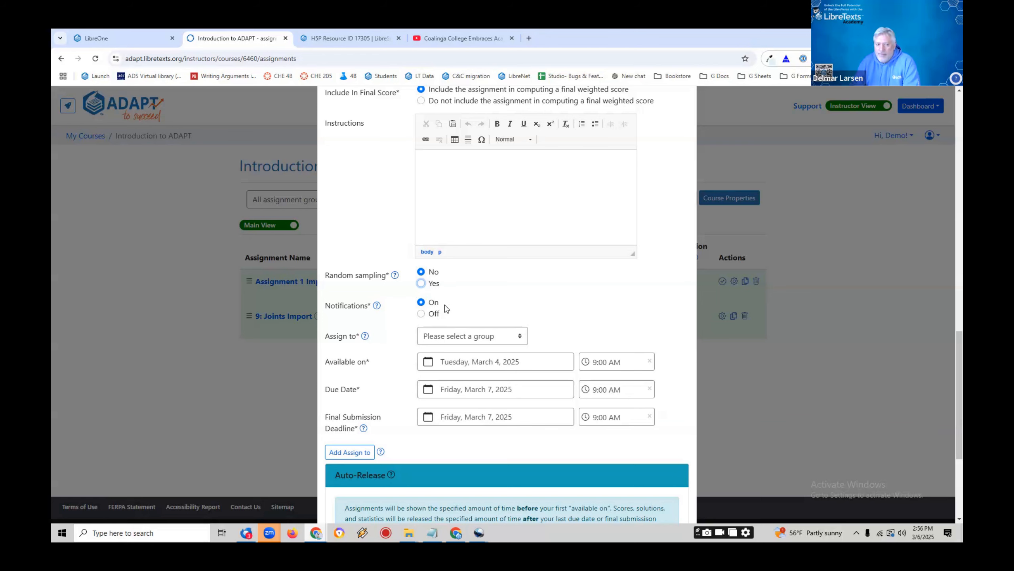
{"action": "scroll", "coordinate": [464, 296], "scroll_direction": "down", "scroll_amount": 2}
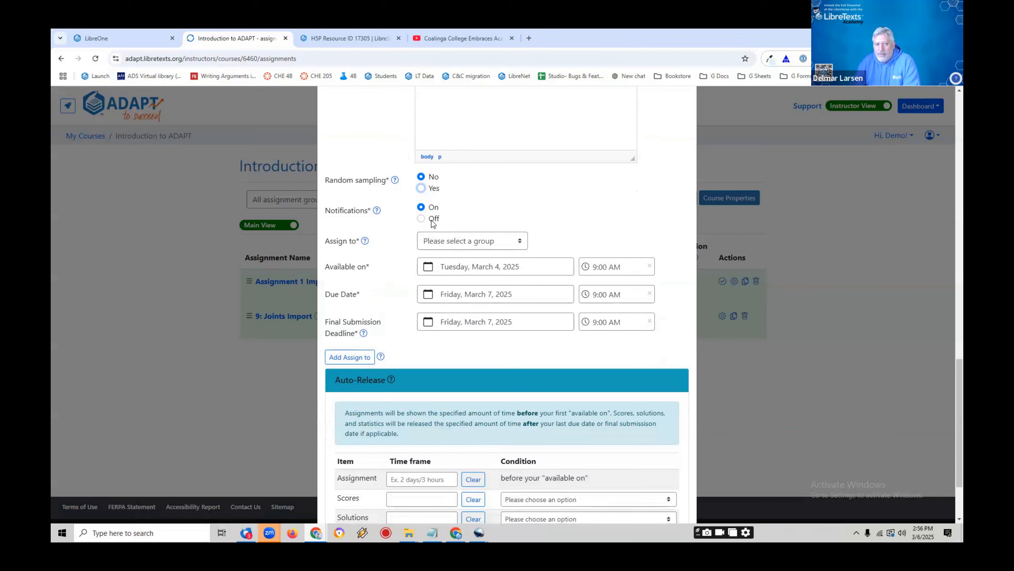
- Assign the new assignment to Everybody and check the sections available for assigning
{"action": "left_click", "coordinate": [449, 242]}
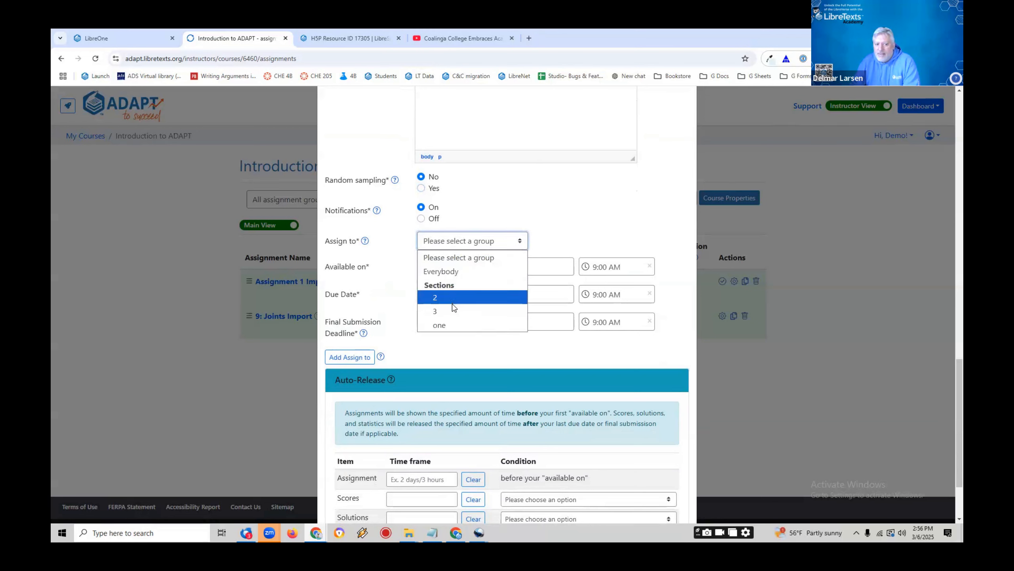
{"action": "left_click", "coordinate": [441, 272]}
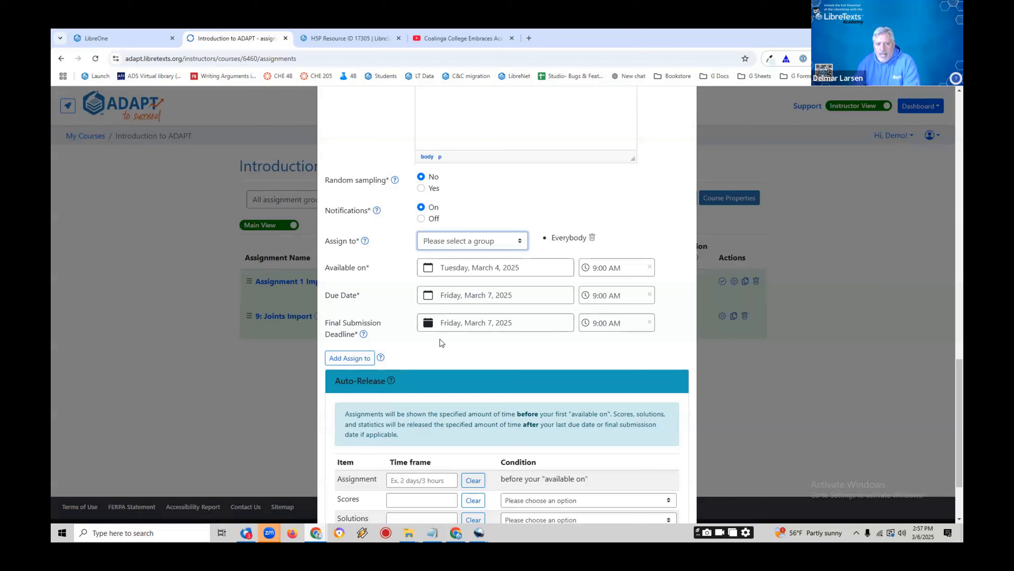
{"action": "left_click", "coordinate": [458, 240]}
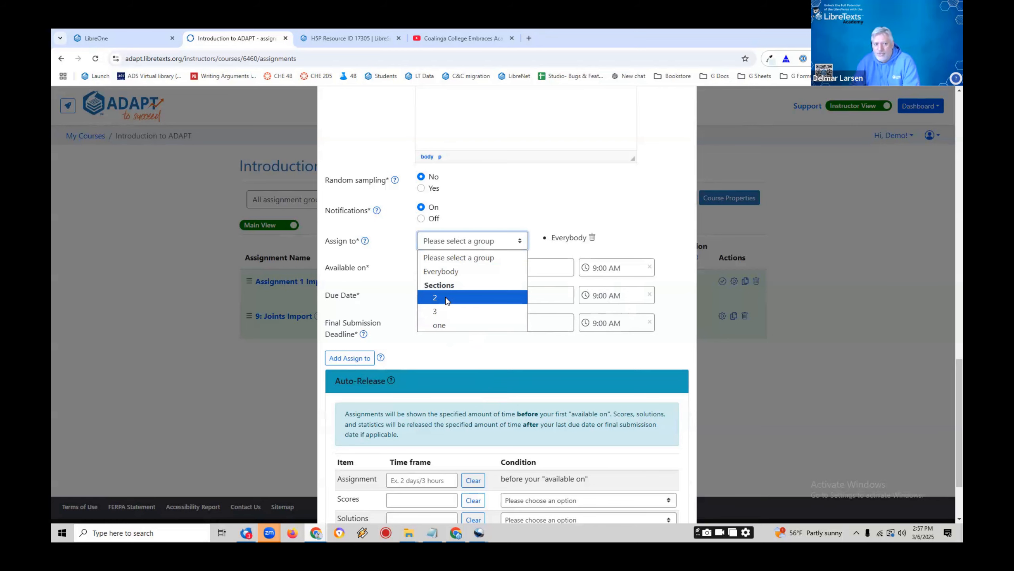
{"action": "left_click", "coordinate": [471, 354]}
- Try an auto-release time frame of 5 days before the assignment's available date
{"action": "scroll", "coordinate": [614, 385], "scroll_direction": "down", "scroll_amount": 2}
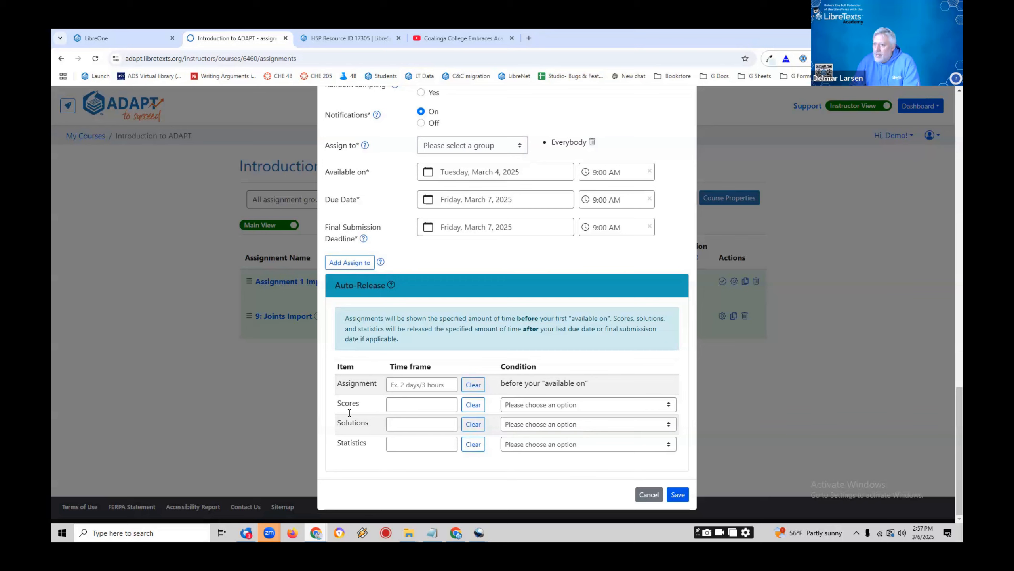
{"action": "left_click", "coordinate": [439, 383]}
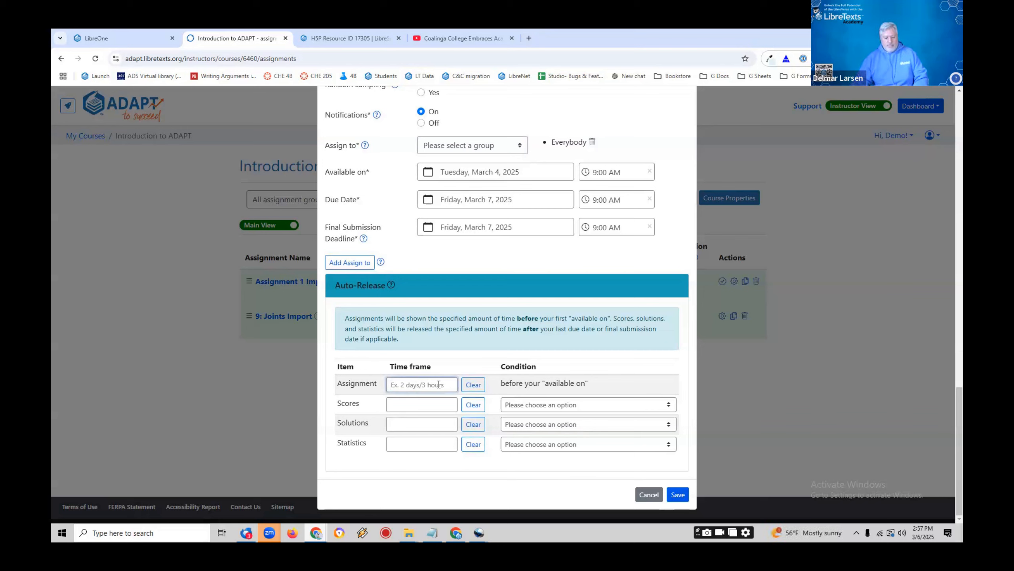
{"action": "type", "text": "5 days"}
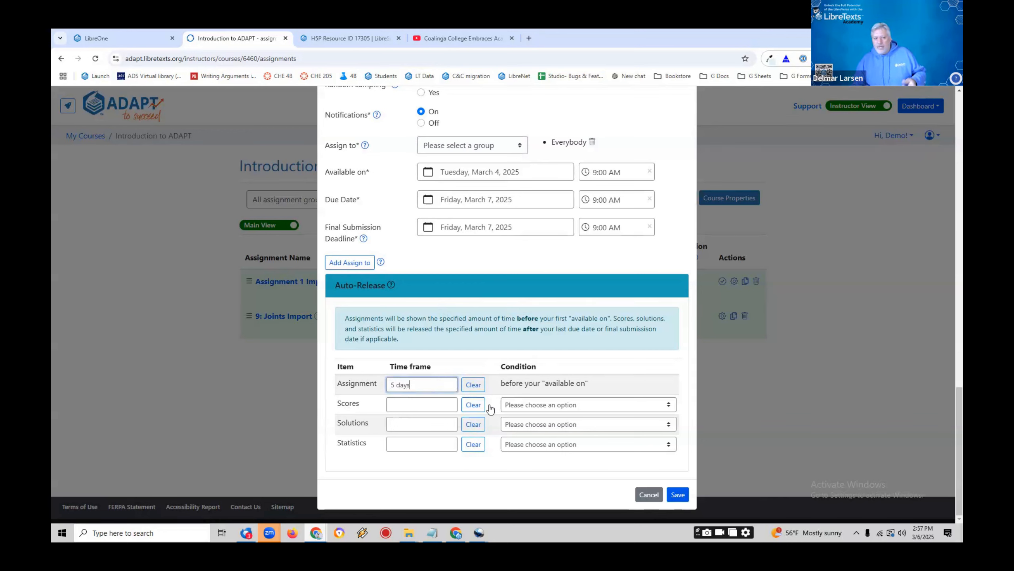
- Review the auto-release time frames and conditions for scores, solutions and statistics
{"action": "left_click", "coordinate": [407, 423]}
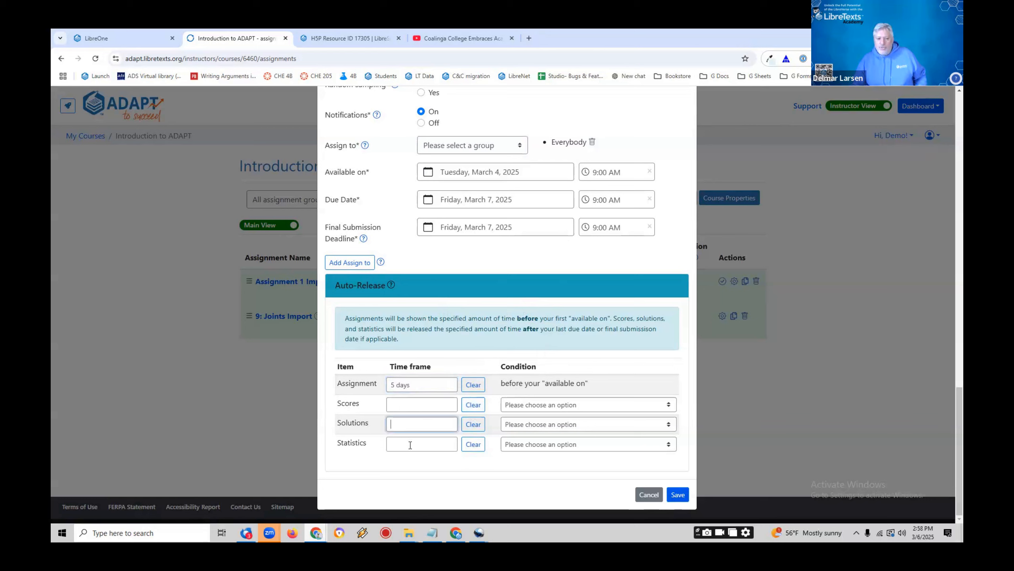
{"action": "left_click", "coordinate": [411, 443]}
{"action": "left_click", "coordinate": [545, 407]}
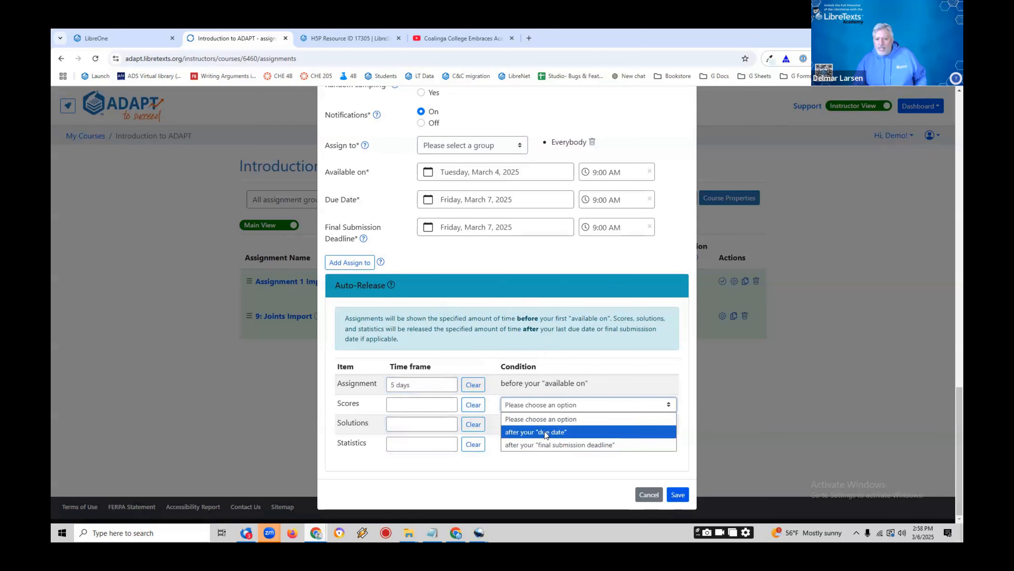
{"action": "left_click", "coordinate": [593, 417]}
{"action": "left_click", "coordinate": [585, 424]}
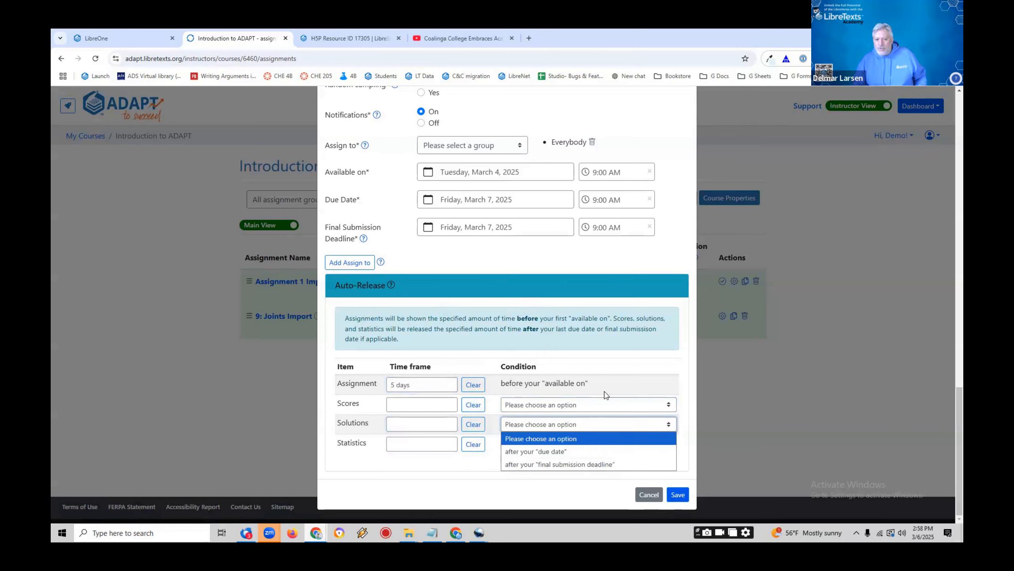
{"action": "left_click", "coordinate": [599, 438]}
{"action": "left_click", "coordinate": [599, 442]}
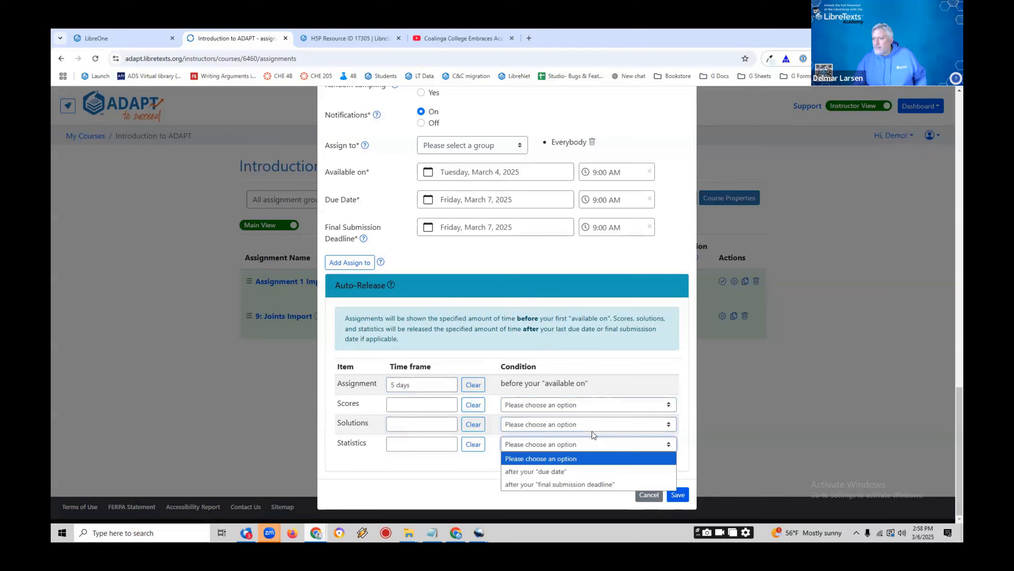
{"action": "left_click", "coordinate": [600, 351]}
- Clear the assignment's auto-release time frame and try to save the assignment properties
{"action": "triple_click", "coordinate": [403, 385]}
{"action": "key", "text": "BackSpace"}
{"action": "scroll", "coordinate": [495, 323], "scroll_direction": "up", "scroll_amount": 20}
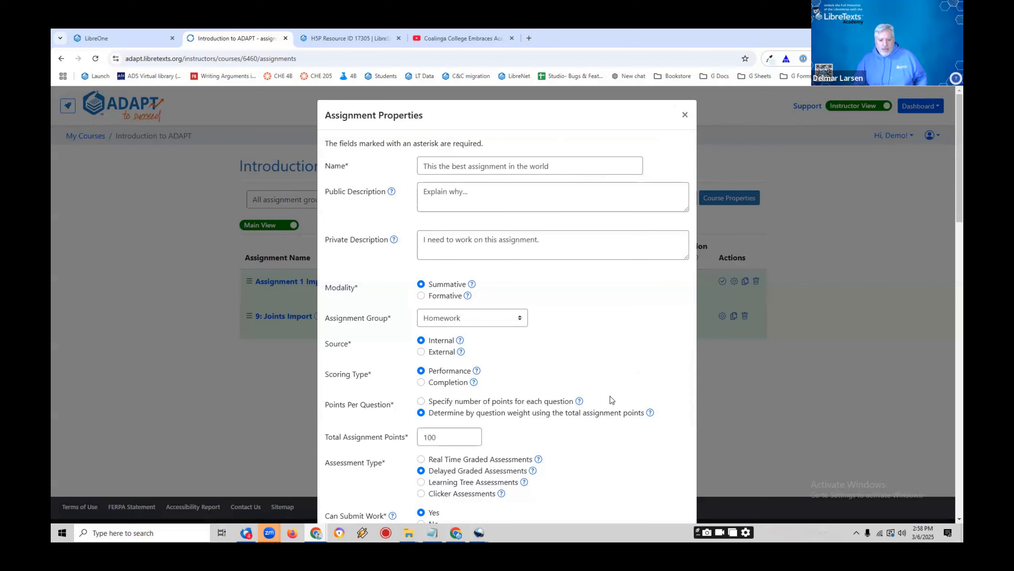
{"action": "scroll", "coordinate": [617, 399], "scroll_direction": "down", "scroll_amount": 9}
{"action": "scroll", "coordinate": [623, 400], "scroll_direction": "down", "scroll_amount": 10}
{"action": "left_click", "coordinate": [676, 494]}
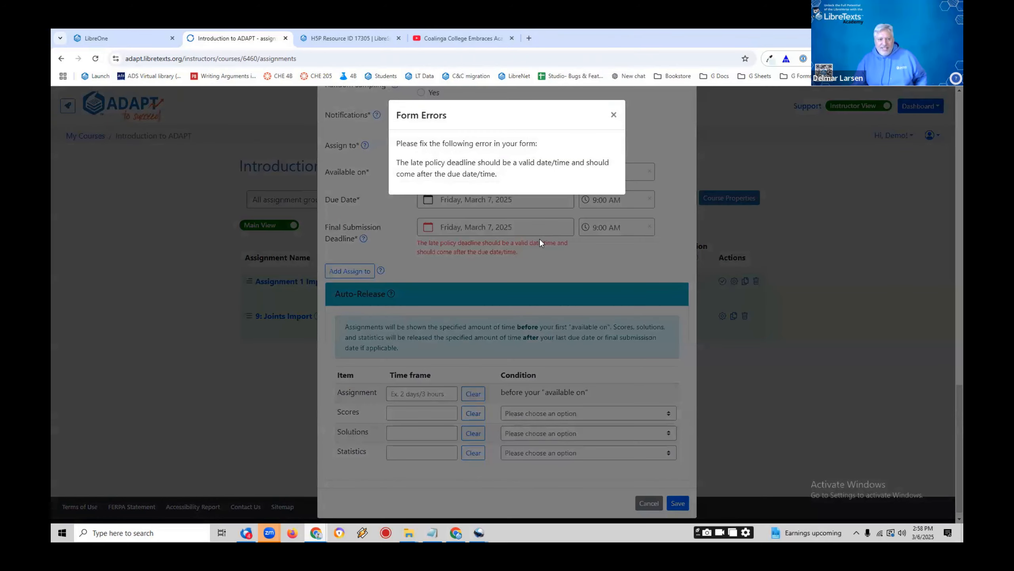
{"action": "left_click", "coordinate": [527, 220]}
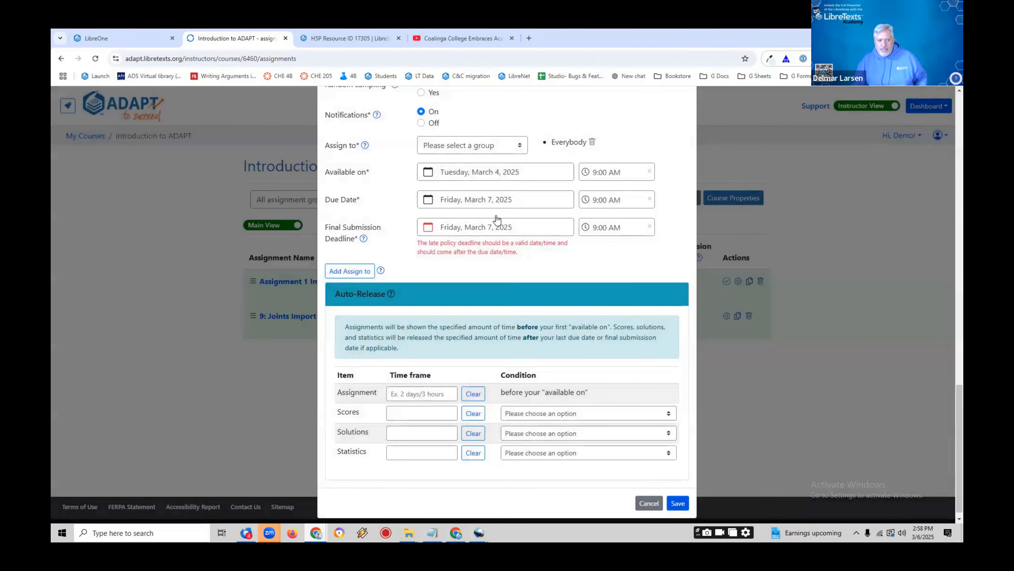
- Set the final submission deadline to March 14, 2025 and save the assignment
{"action": "left_click", "coordinate": [531, 228]}
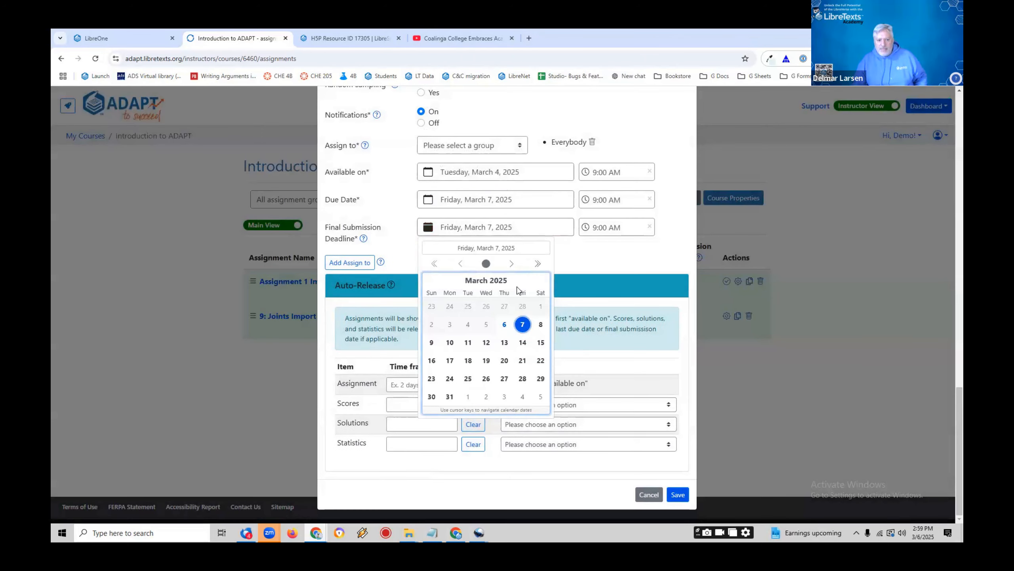
{"action": "left_click", "coordinate": [522, 347]}
{"action": "left_click", "coordinate": [678, 495]}
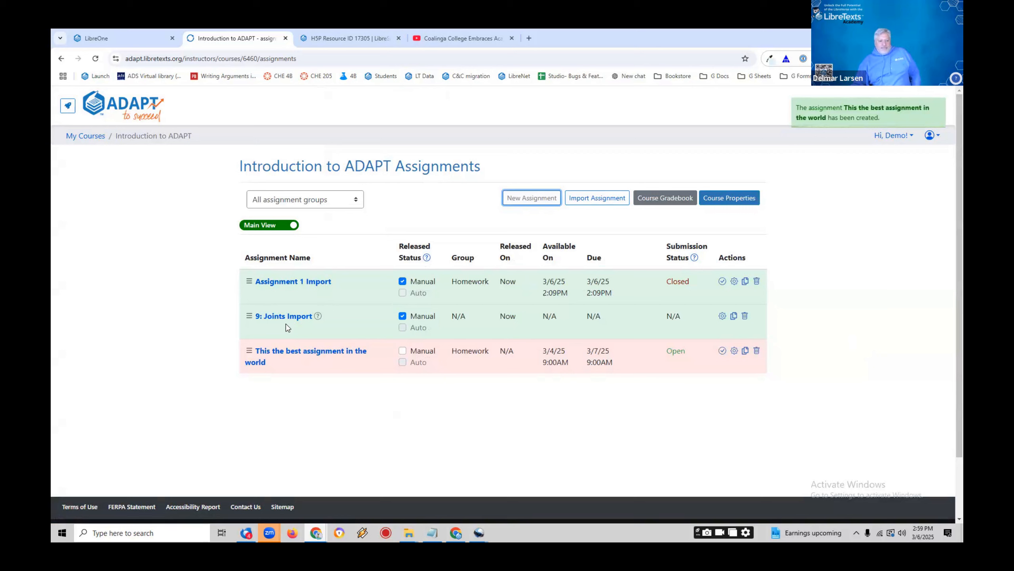
- Release "This the best assignment in the world" manually and open its page for adding questions
{"action": "left_click", "coordinate": [431, 354]}
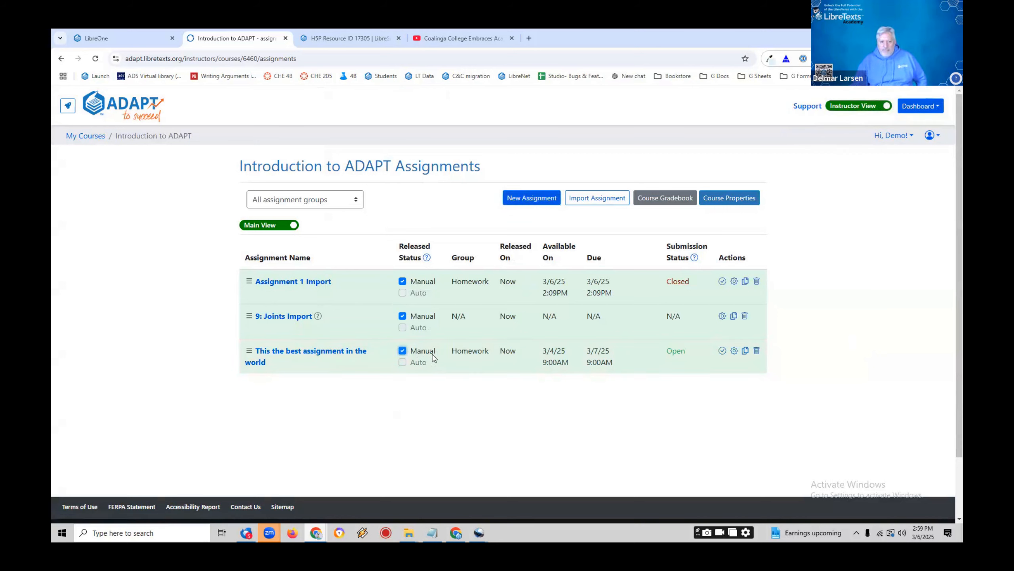
{"action": "left_click", "coordinate": [375, 358]}
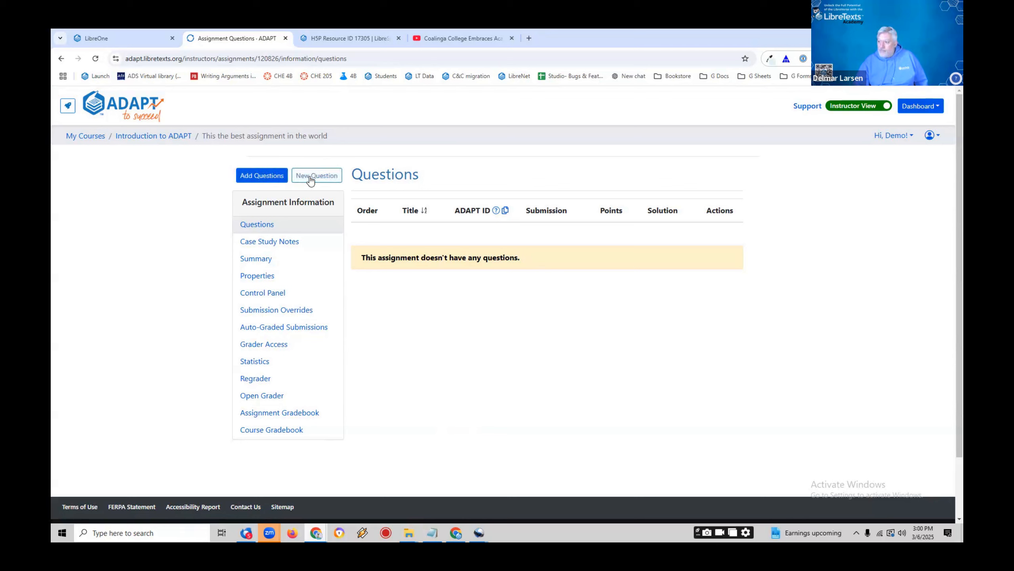
{"action": "left_click", "coordinate": [254, 178]}
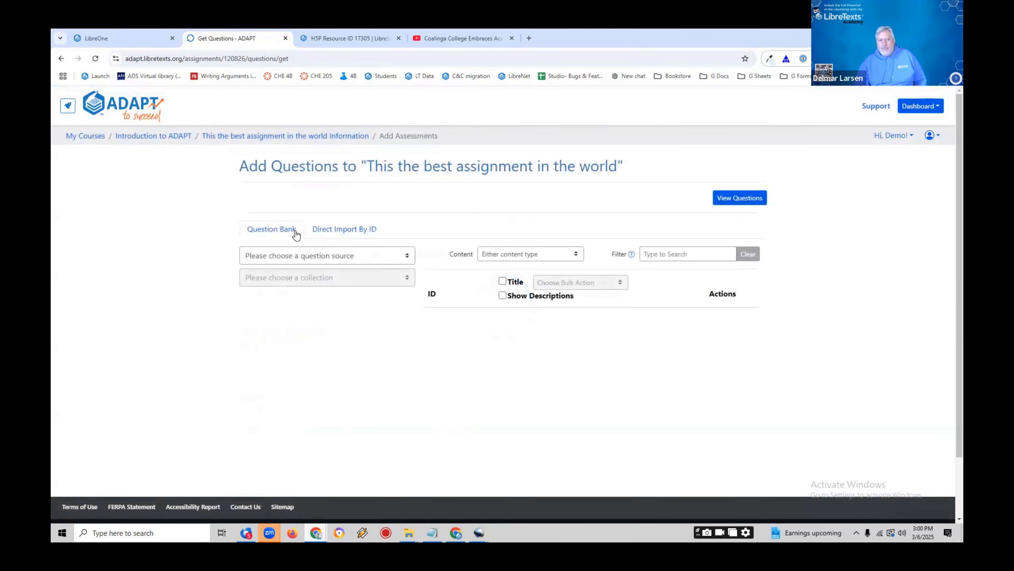
- Review the question bank's source options and the Direct Import By ID form
{"action": "left_click", "coordinate": [334, 256]}
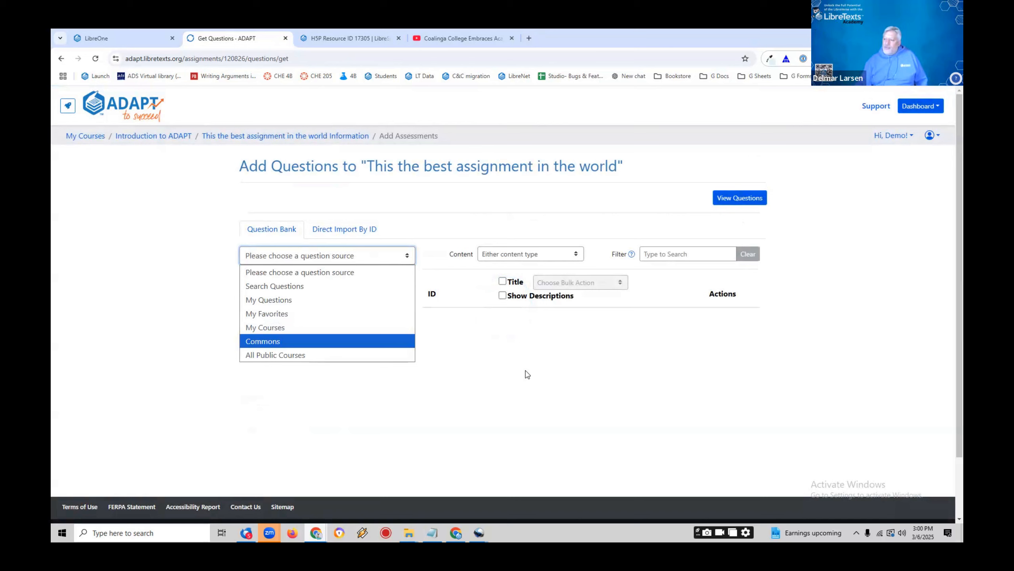
{"action": "left_click", "coordinate": [369, 229]}
{"action": "left_click", "coordinate": [561, 297]}
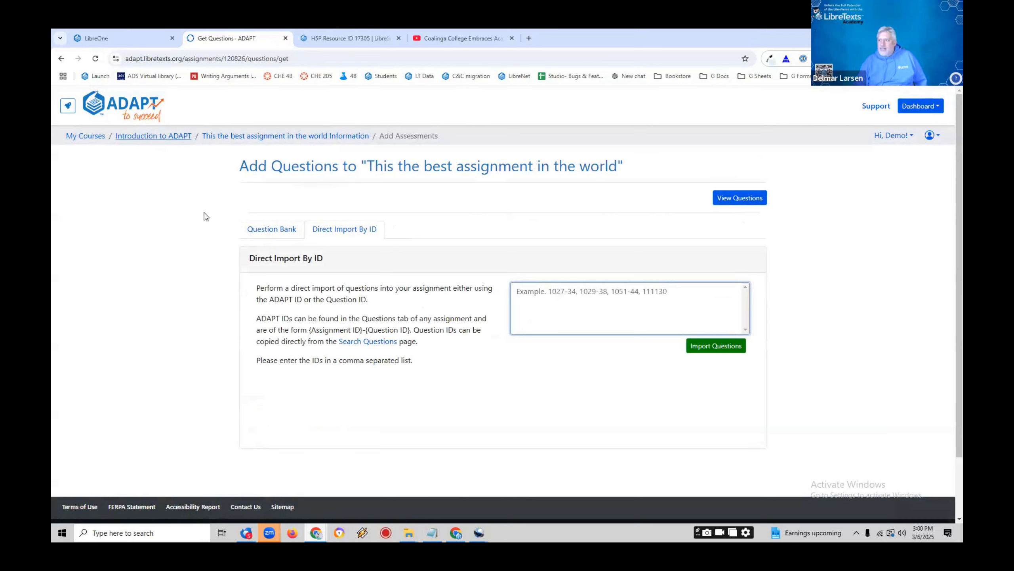
- Open the Introduction to ADAPT course in a new tab and view question Fibrous Joints 9.2C in the 9: Joints Import assignment
{"action": "right_click", "coordinate": [151, 137]}
{"action": "left_click", "coordinate": [198, 146]}
{"action": "left_click", "coordinate": [423, 36]}
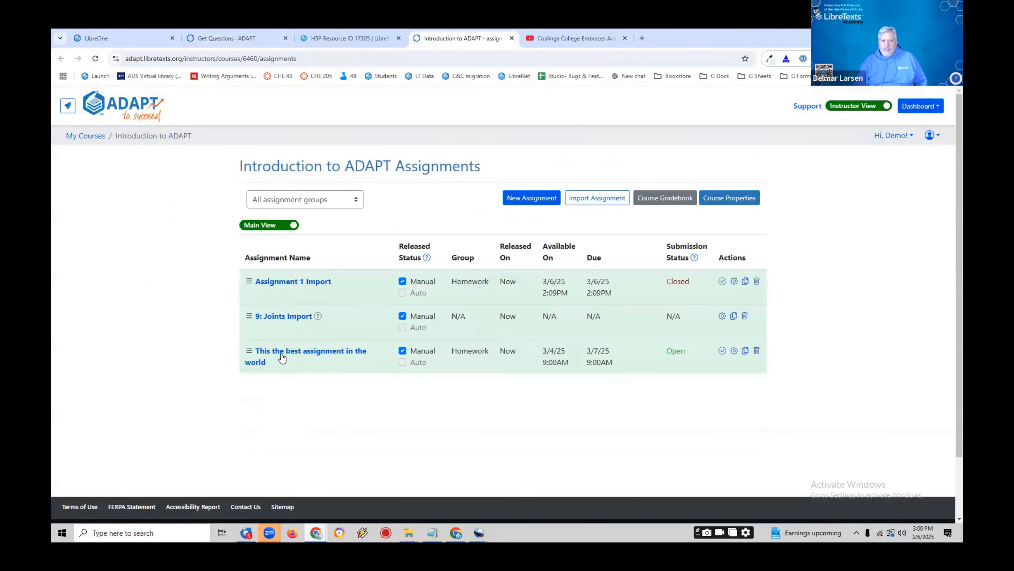
{"action": "left_click", "coordinate": [283, 317]}
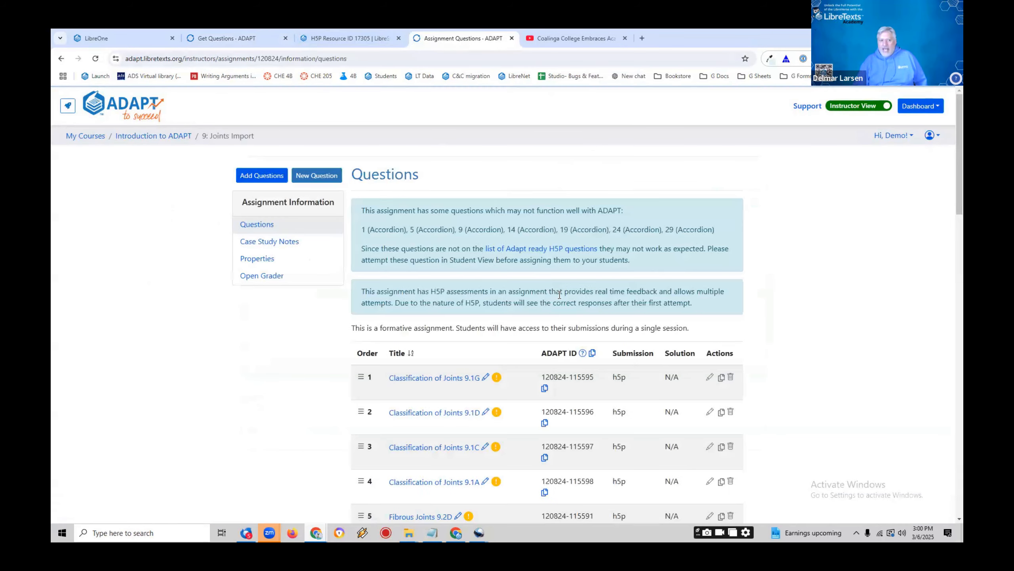
{"action": "scroll", "coordinate": [531, 297], "scroll_direction": "down", "scroll_amount": 5}
{"action": "left_click", "coordinate": [420, 266]}
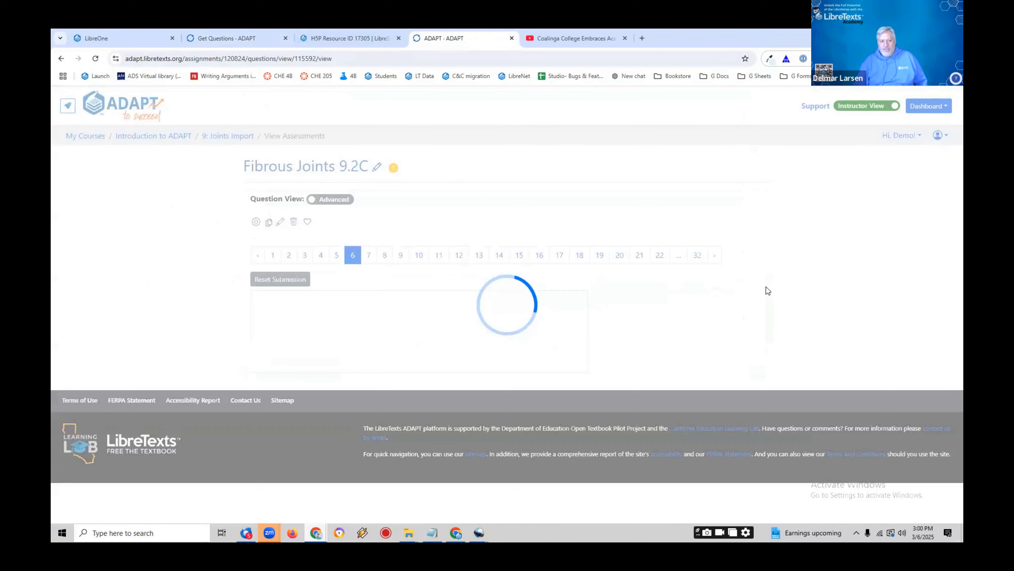
- Browse the numbered questions of 9: Joints Import to find a suitable one, ending on question 22, Types of Body Movements 9.5B
{"action": "scroll", "coordinate": [194, 337], "scroll_direction": "down", "scroll_amount": 1}
{"action": "scroll", "coordinate": [195, 340], "scroll_direction": "down", "scroll_amount": 2}
{"action": "left_click", "coordinate": [364, 175]}
{"action": "left_click", "coordinate": [574, 268]}
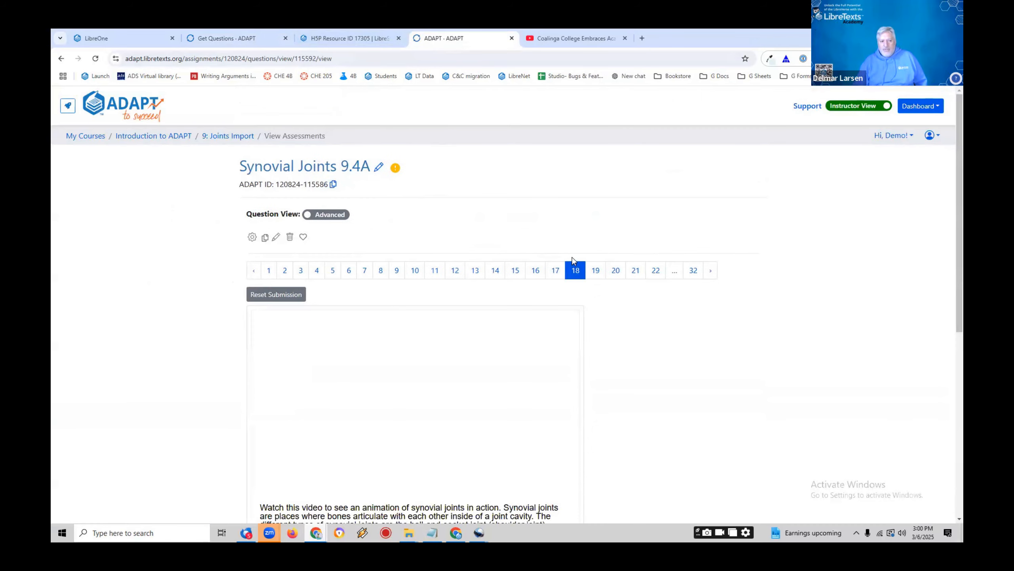
{"action": "left_click", "coordinate": [635, 272]}
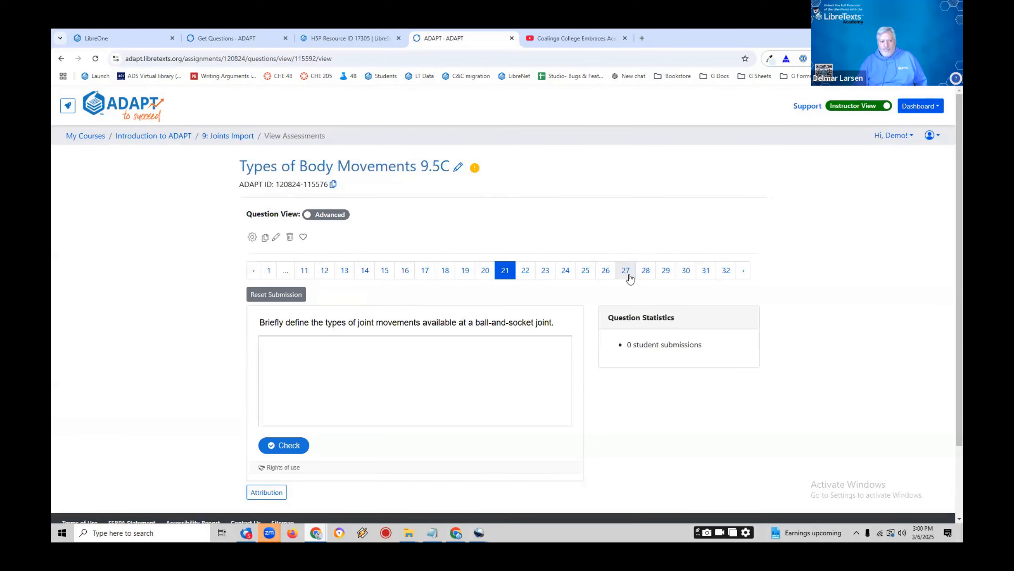
{"action": "scroll", "coordinate": [635, 276], "scroll_direction": "down", "scroll_amount": 2}
{"action": "left_click", "coordinate": [688, 185]}
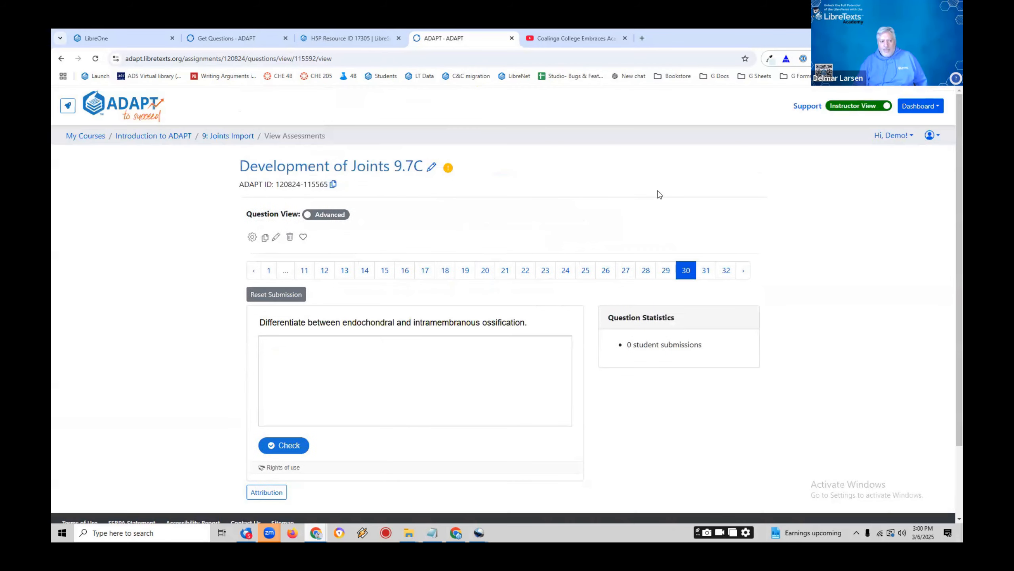
{"action": "left_click", "coordinate": [708, 273]}
{"action": "left_click", "coordinate": [607, 272]}
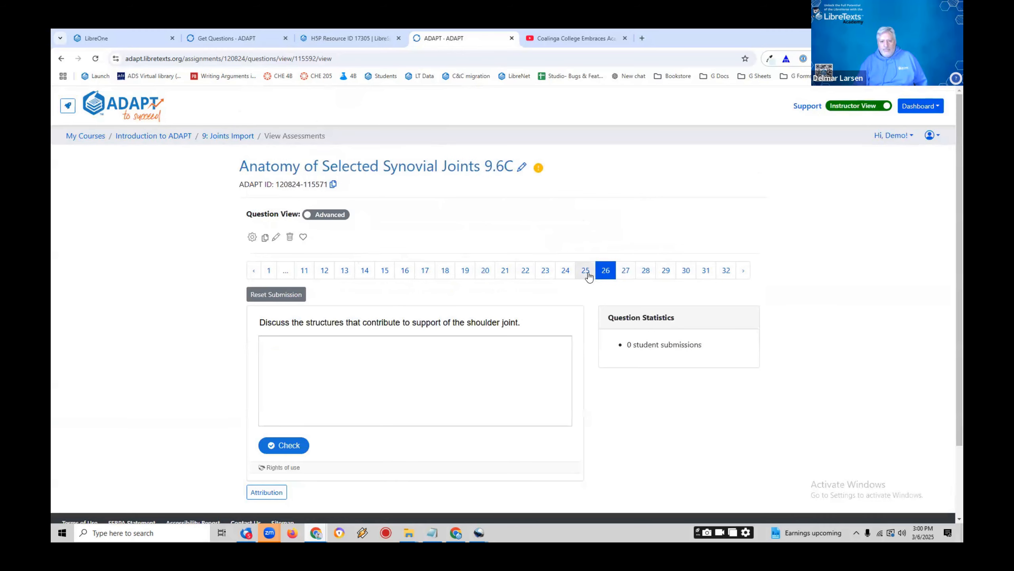
{"action": "left_click", "coordinate": [585, 272]}
{"action": "left_click", "coordinate": [544, 272]}
{"action": "left_click", "coordinate": [523, 272]}
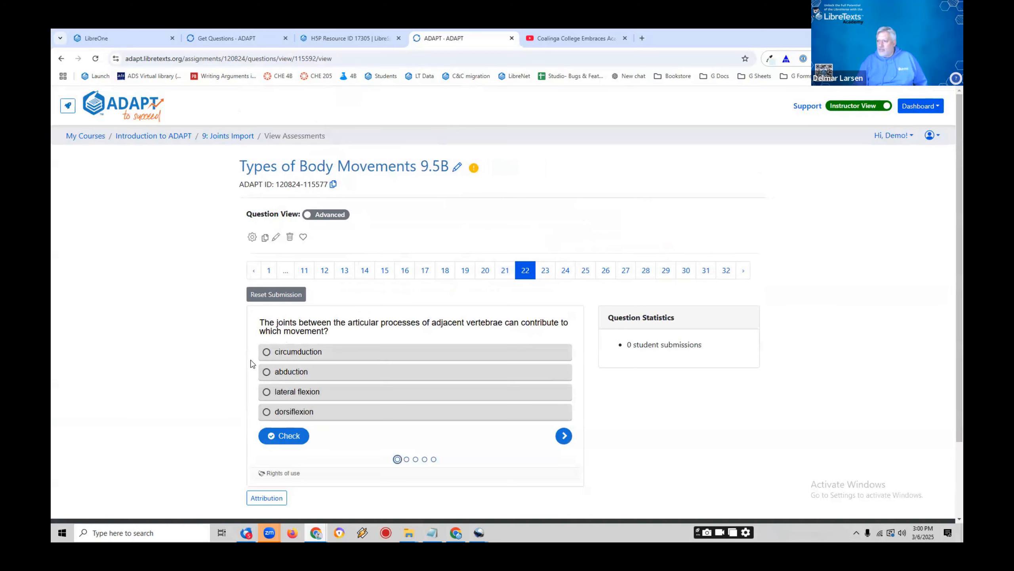
- Copy the ADAPT ID of Types of Body Movements 9.5B and import it by ID into "This the best assignment in the world"
{"action": "scroll", "coordinate": [229, 373], "scroll_direction": "down", "scroll_amount": 2}
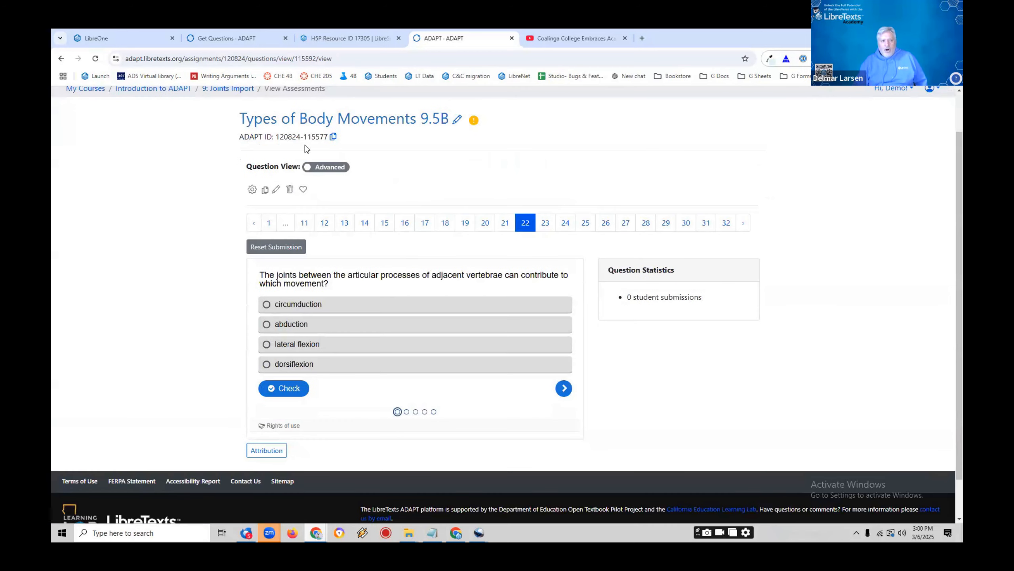
{"action": "left_click", "coordinate": [334, 136]}
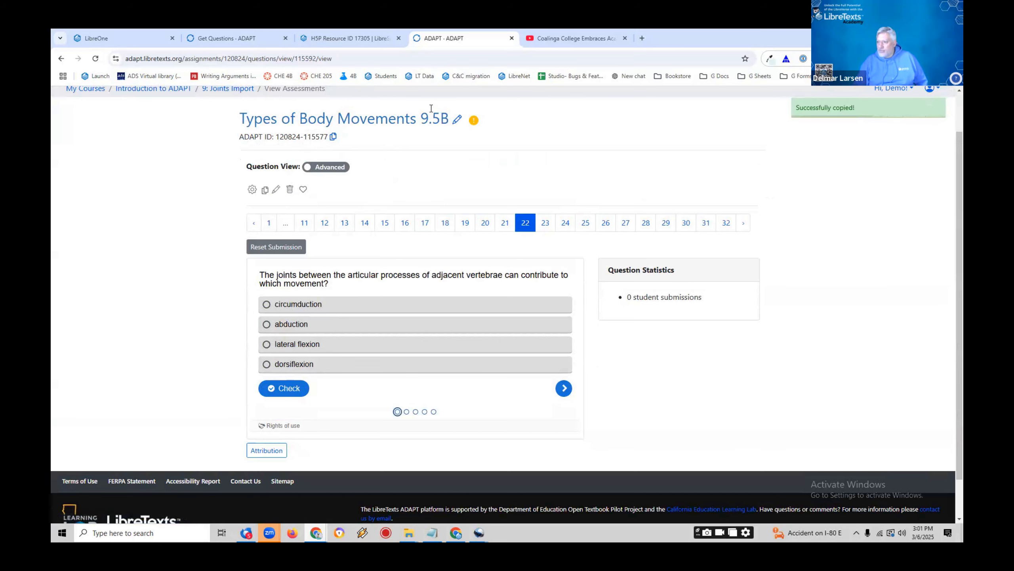
{"action": "left_click", "coordinate": [374, 36]}
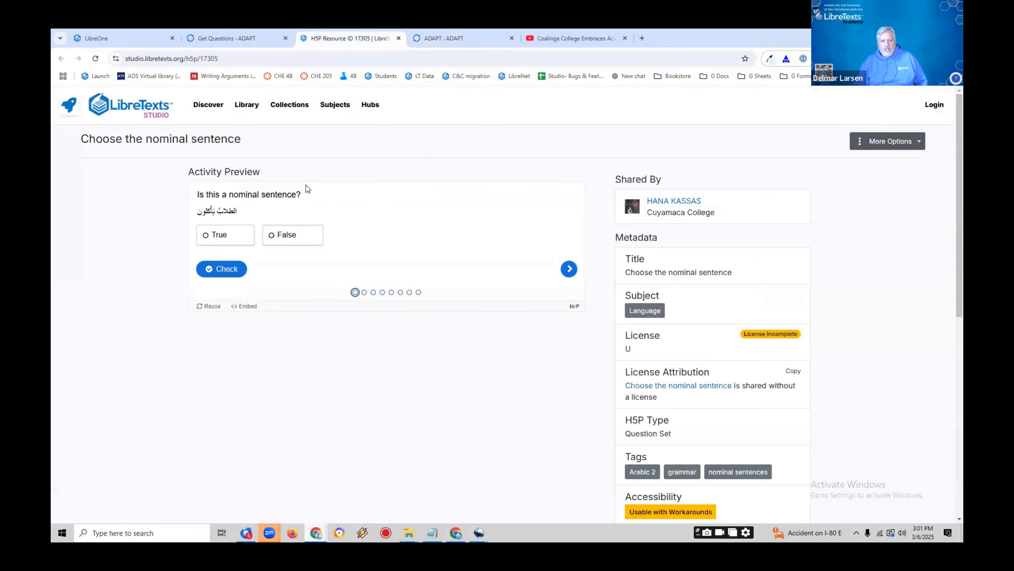
{"action": "left_click", "coordinate": [264, 36]}
{"action": "right_click", "coordinate": [592, 309]}
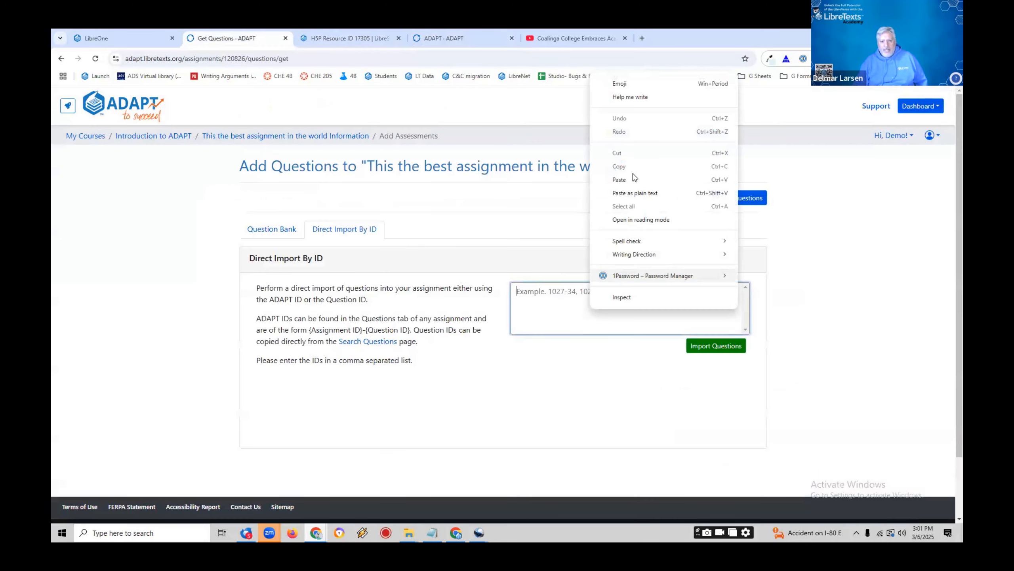
{"action": "left_click", "coordinate": [633, 178]}
{"action": "left_click", "coordinate": [683, 345]}
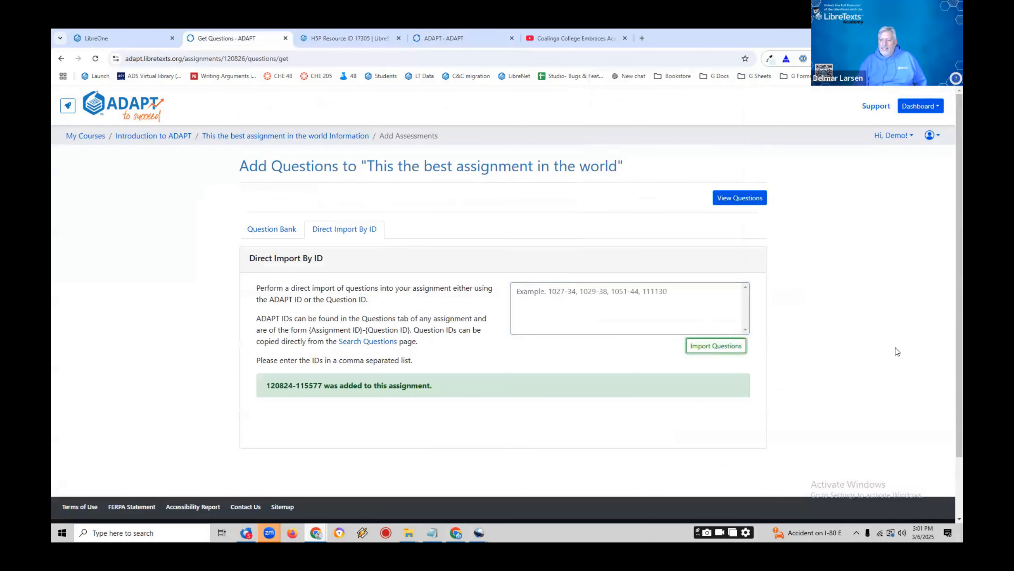
- View the question list of "This the best assignment in the world" to check the import
{"action": "left_click", "coordinate": [343, 136]}
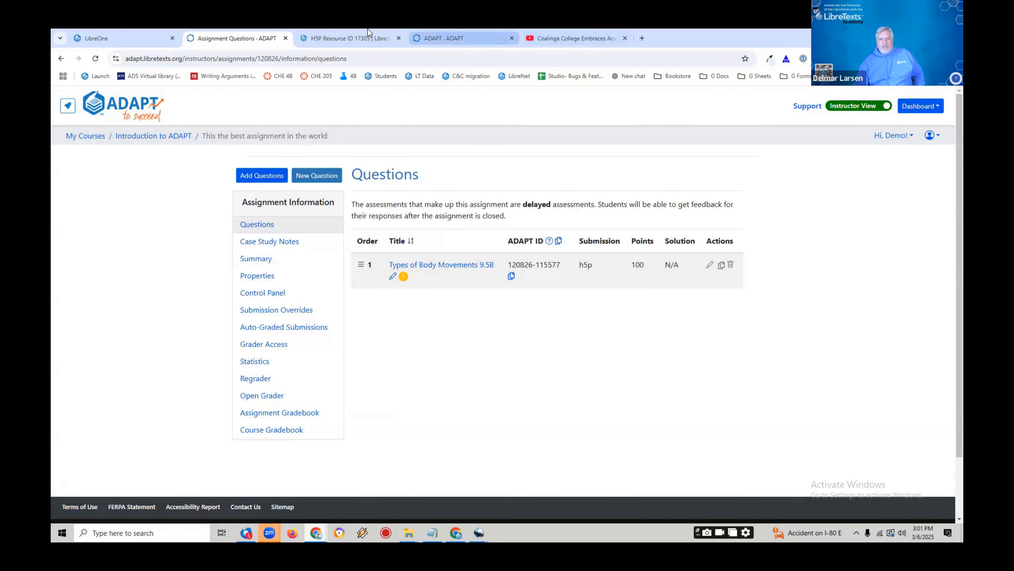
{"action": "left_click", "coordinate": [347, 38]}
{"action": "key", "text": "ctrl+shift+Tab"}
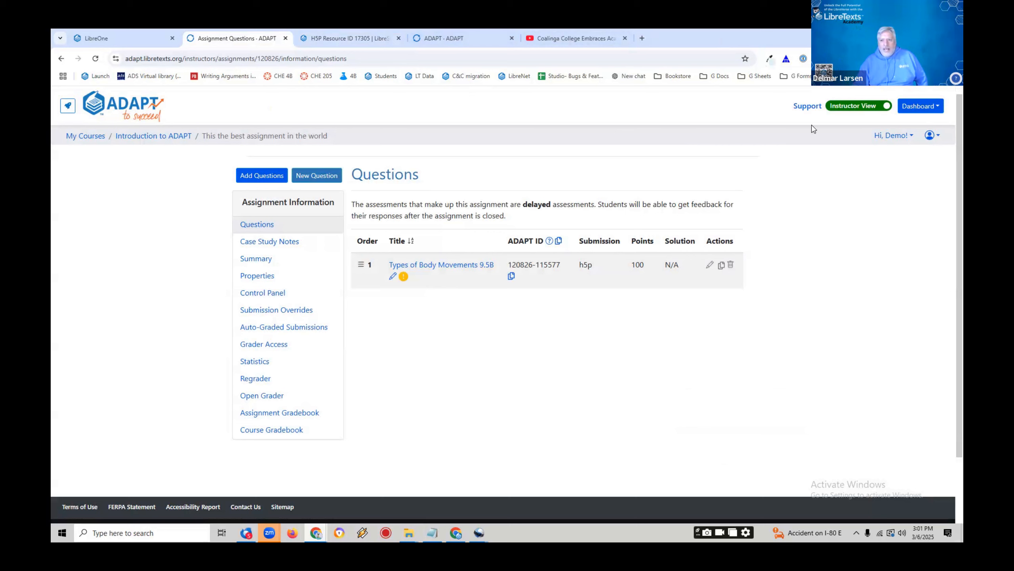
- Search all questions by the title "calculus" and copy the ID of Fundamental theorem of calculus-6922
{"action": "left_click", "coordinate": [919, 114]}
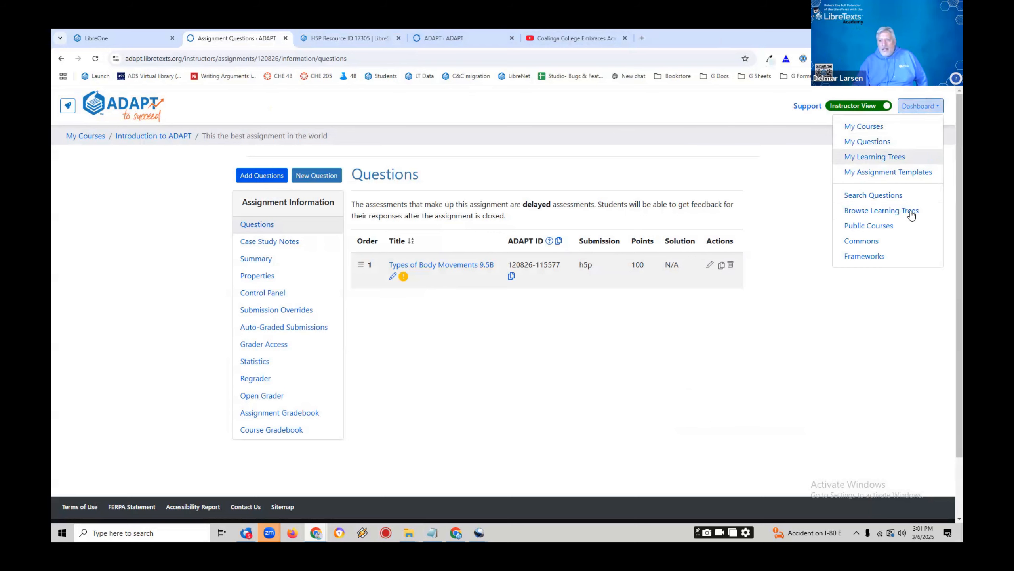
{"action": "left_click", "coordinate": [882, 197]}
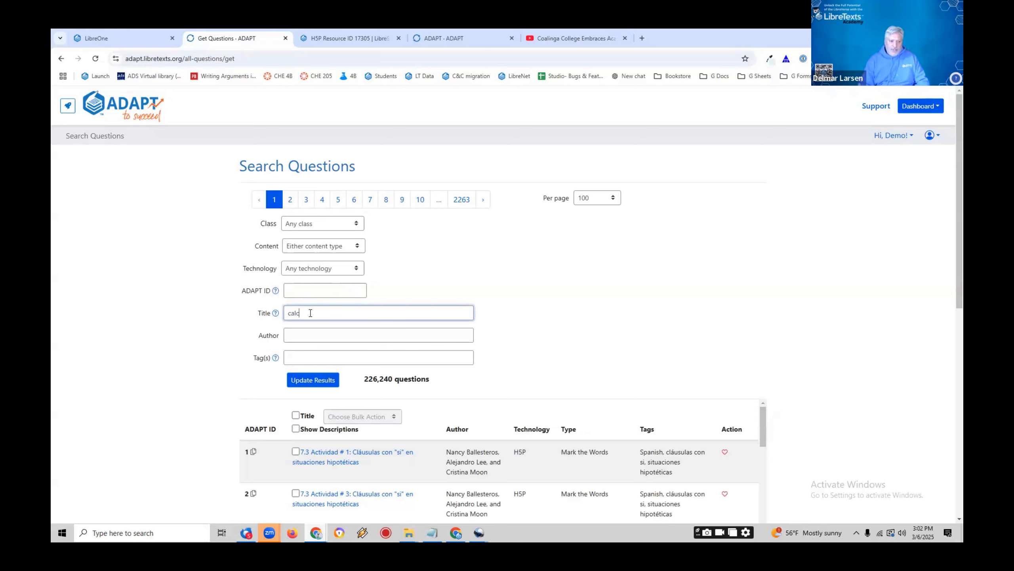
{"action": "left_click", "coordinate": [313, 379]}
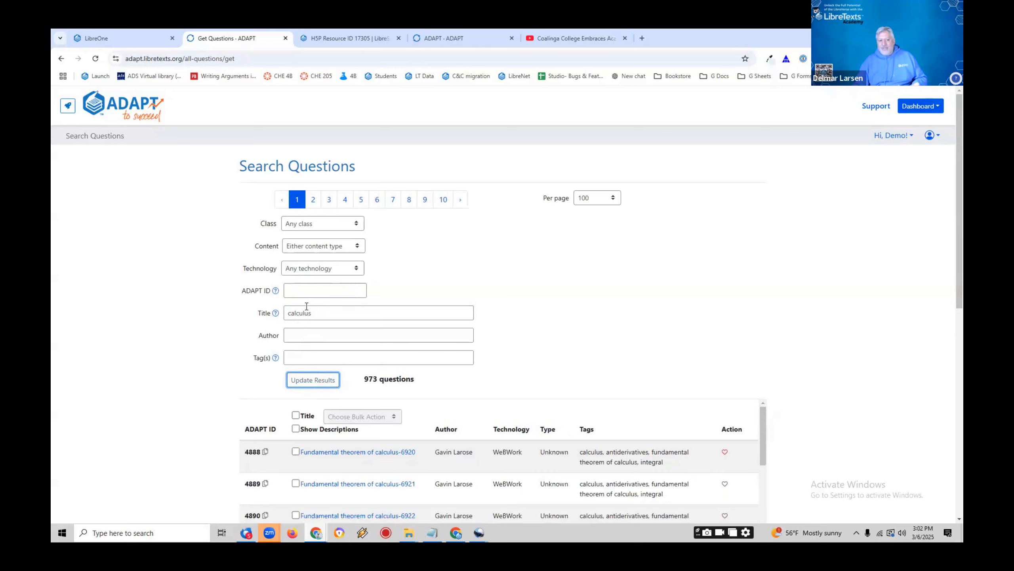
{"action": "scroll", "coordinate": [187, 351], "scroll_direction": "down", "scroll_amount": 2}
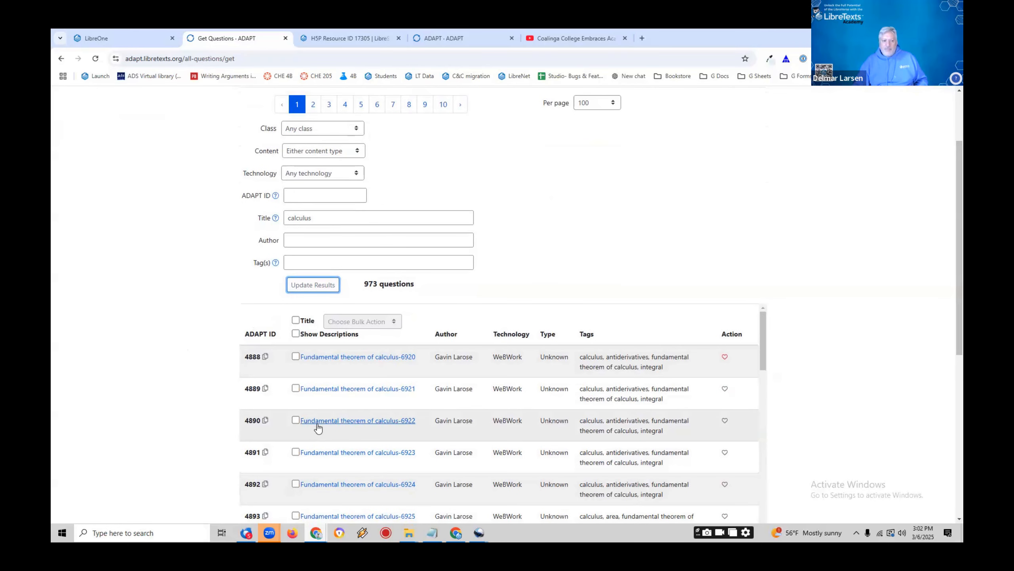
{"action": "left_click", "coordinate": [265, 421]}
- Open ADAPT in a new tab and go to "This the best assignment in the world" within the Introduction to ADAPT course
{"action": "left_click", "coordinate": [347, 38]}
{"action": "left_click", "coordinate": [240, 38]}
{"action": "scroll", "coordinate": [160, 120], "scroll_direction": "up", "scroll_amount": 2}
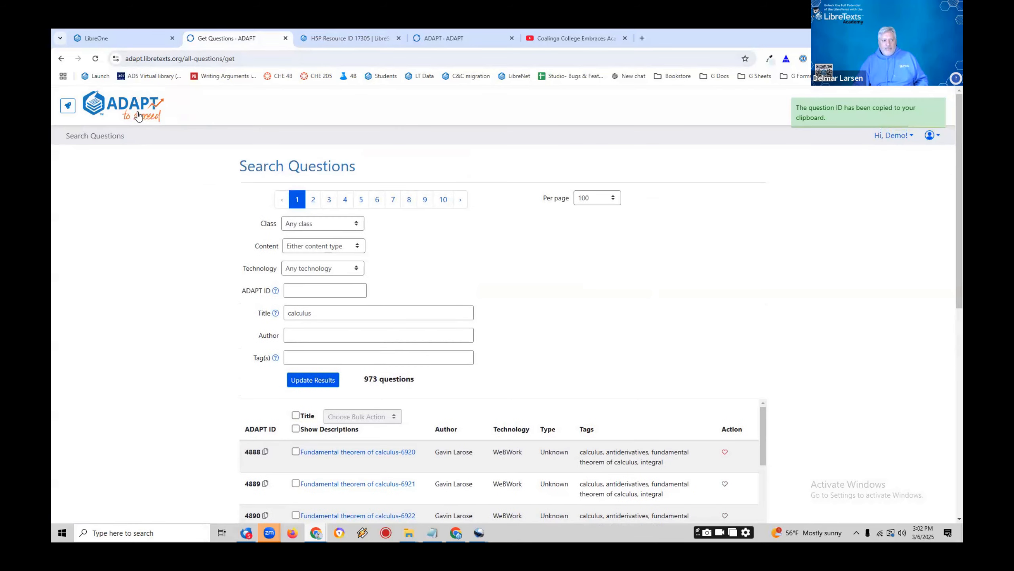
{"action": "right_click", "coordinate": [136, 116]}
{"action": "left_click", "coordinate": [168, 126]}
{"action": "left_click", "coordinate": [553, 38]}
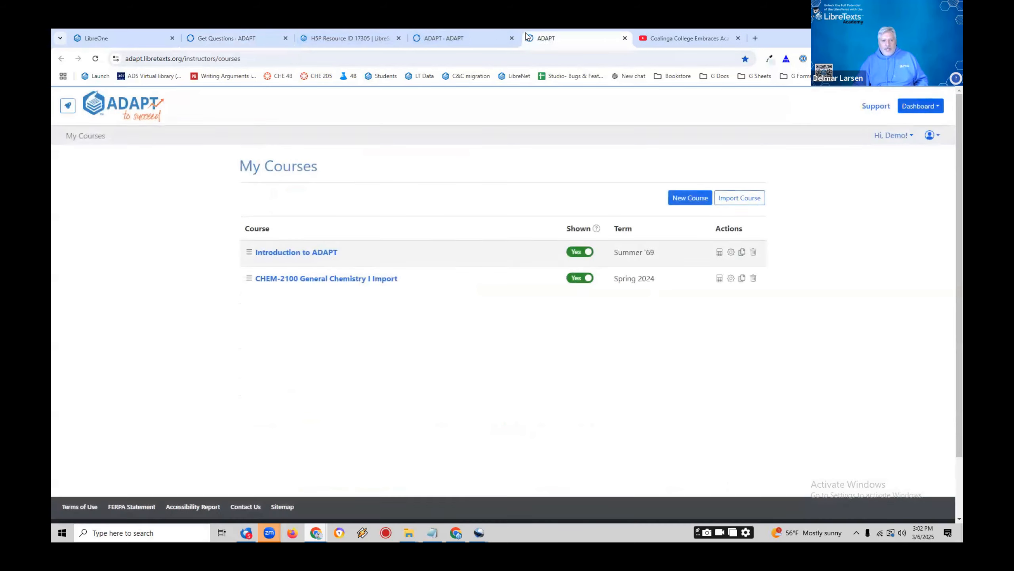
{"action": "left_click", "coordinate": [288, 256]}
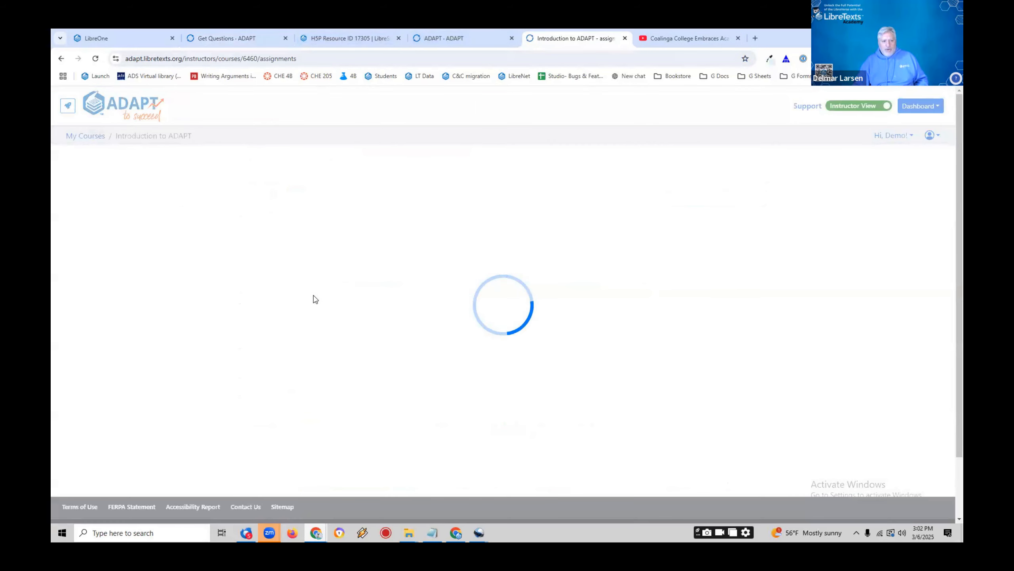
{"action": "left_click", "coordinate": [292, 350]}
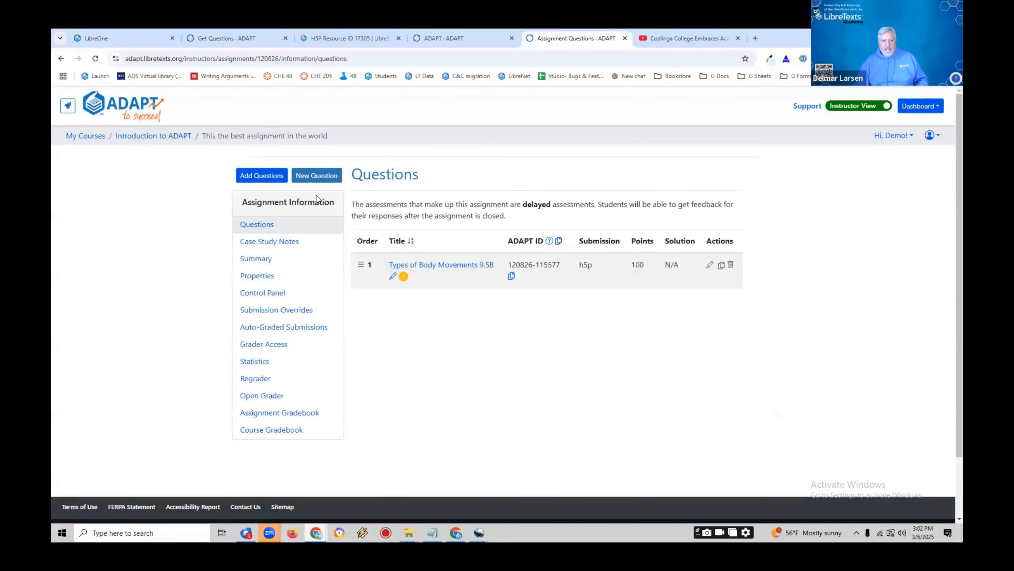
- Import question 4890 directly by its ID into "This the best assignment in the world"
{"action": "left_click", "coordinate": [317, 178]}
{"action": "left_click", "coordinate": [765, 114]}
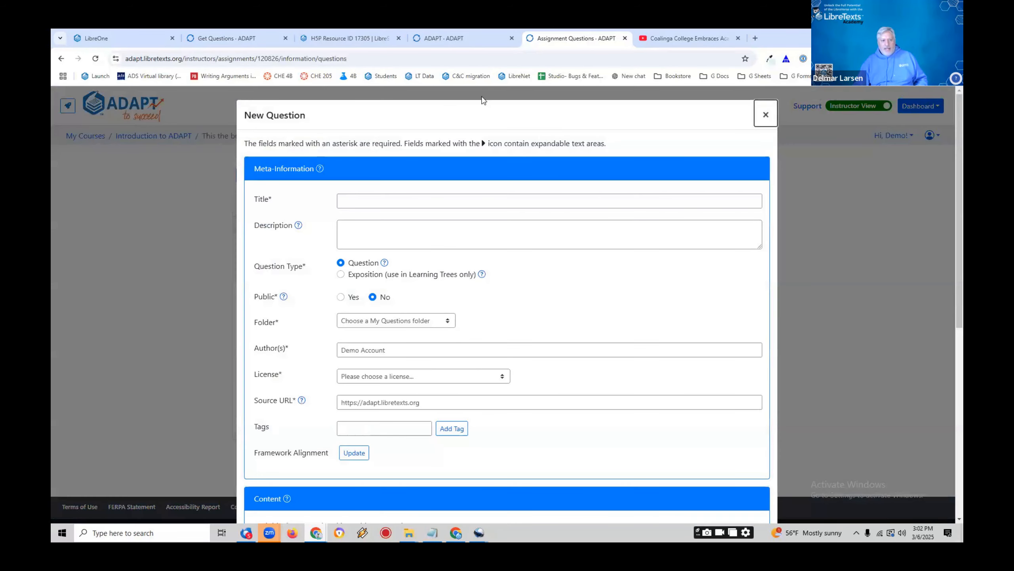
{"action": "left_click", "coordinate": [257, 177]}
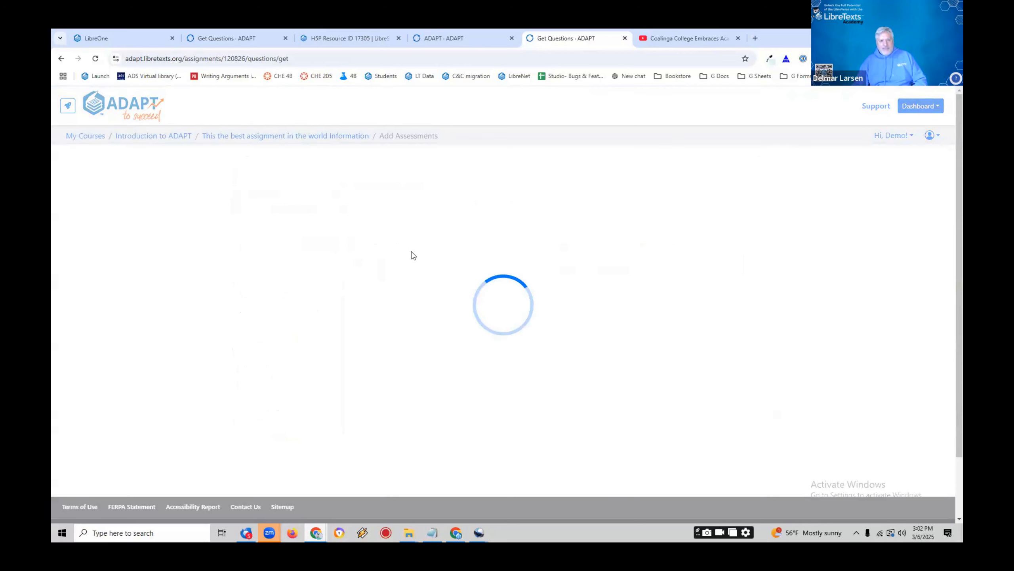
{"action": "left_click", "coordinate": [362, 234]}
{"action": "left_click", "coordinate": [648, 324]}
{"action": "key", "text": "ctrl+v"}
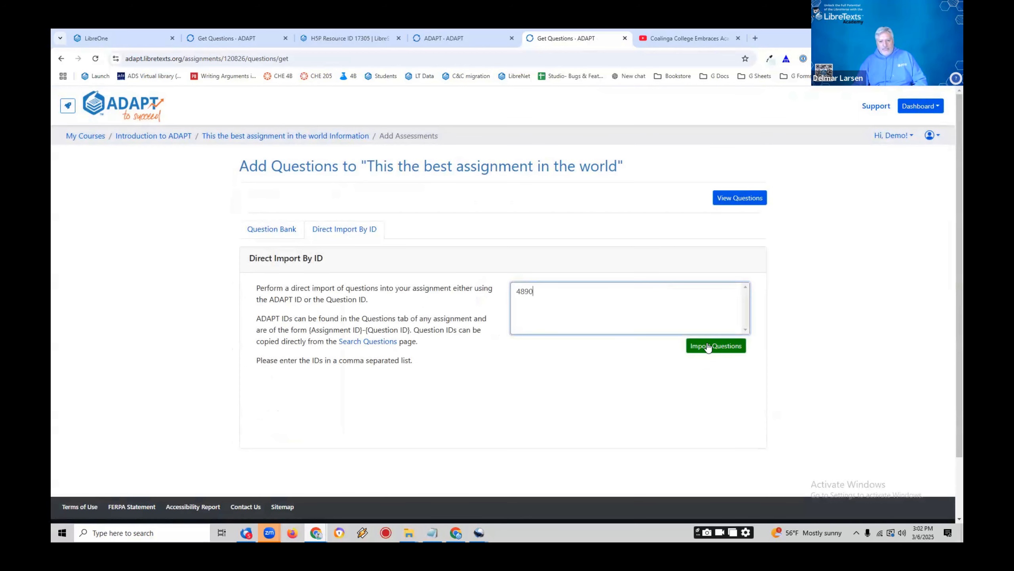
{"action": "left_click", "coordinate": [715, 345]}
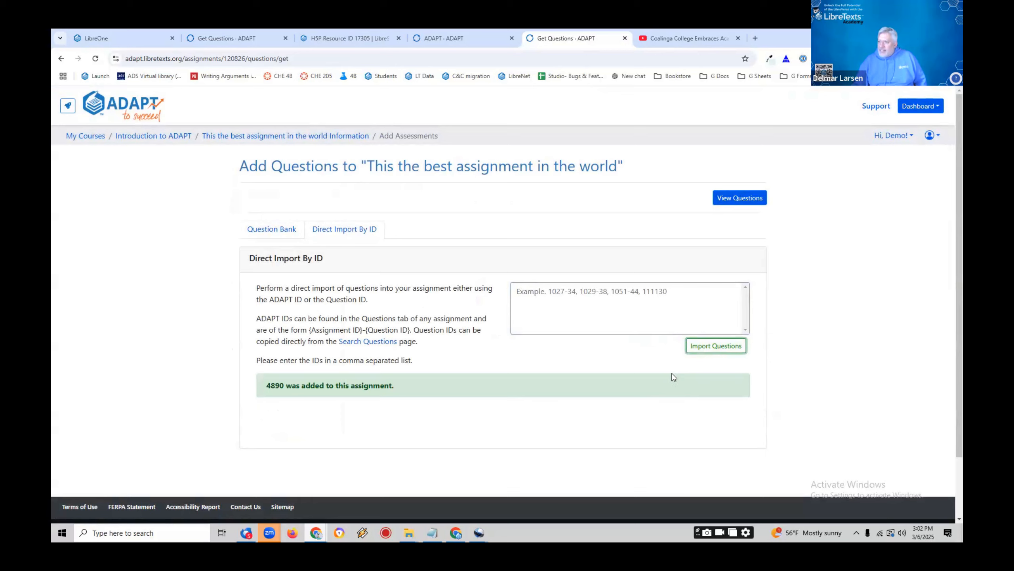
- Return to the calculus question search, limit the content to auto-graded only, and review the available technology options
{"action": "left_click", "coordinate": [444, 36]}
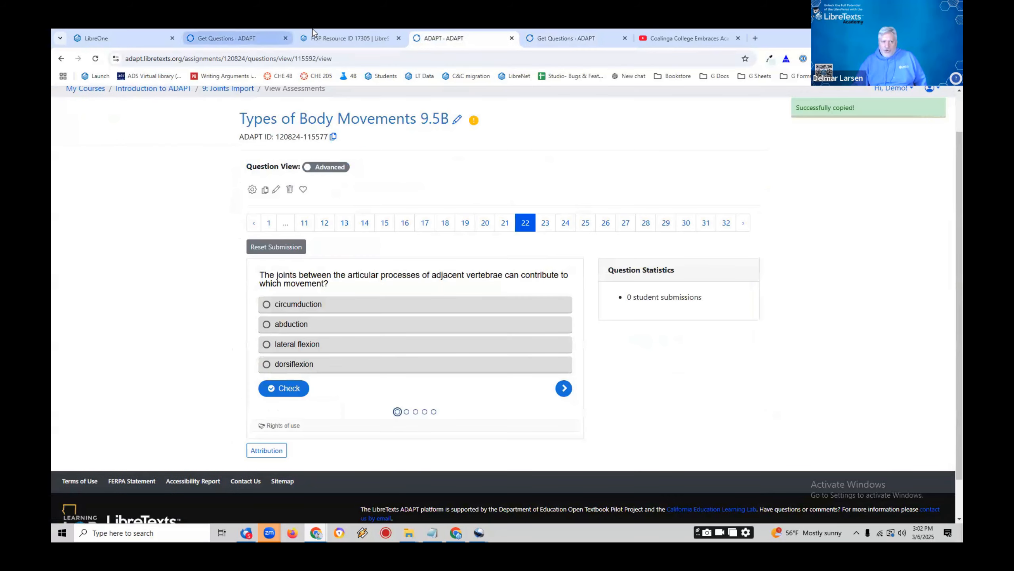
{"action": "left_click", "coordinate": [348, 38]}
{"action": "left_click", "coordinate": [232, 38]}
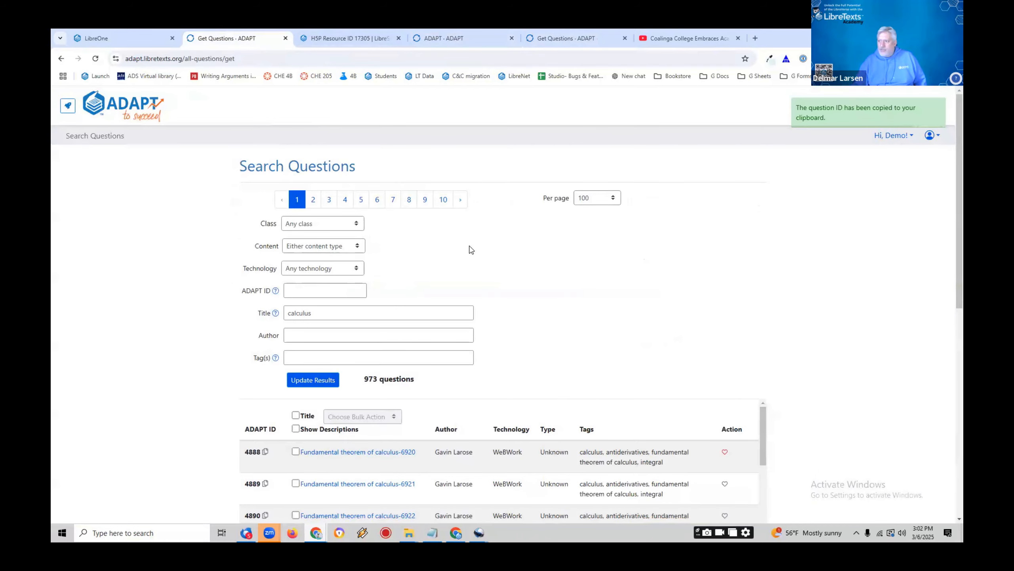
{"action": "scroll", "coordinate": [538, 314], "scroll_direction": "down", "scroll_amount": 5}
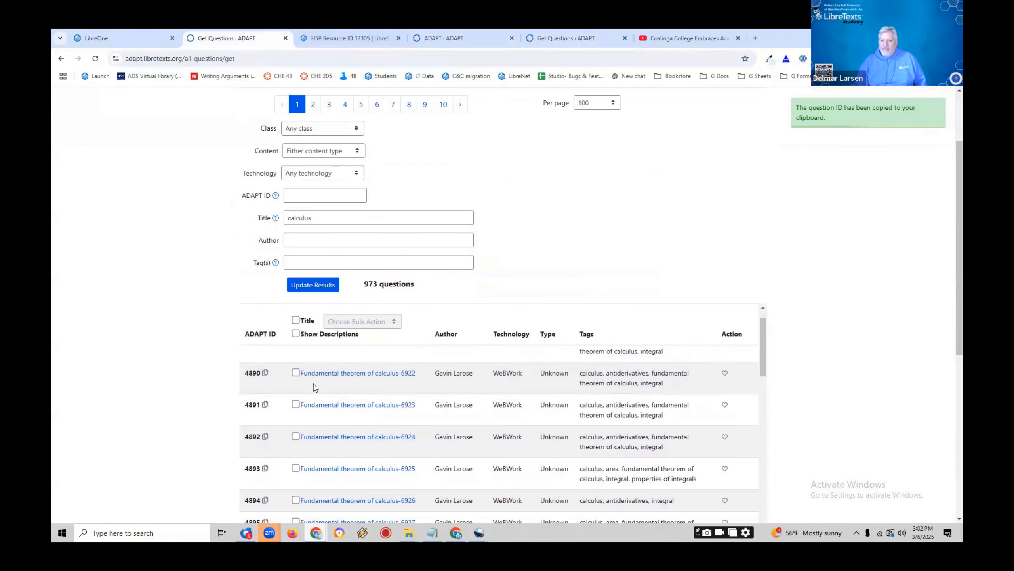
{"action": "scroll", "coordinate": [172, 353], "scroll_direction": "up", "scroll_amount": 2}
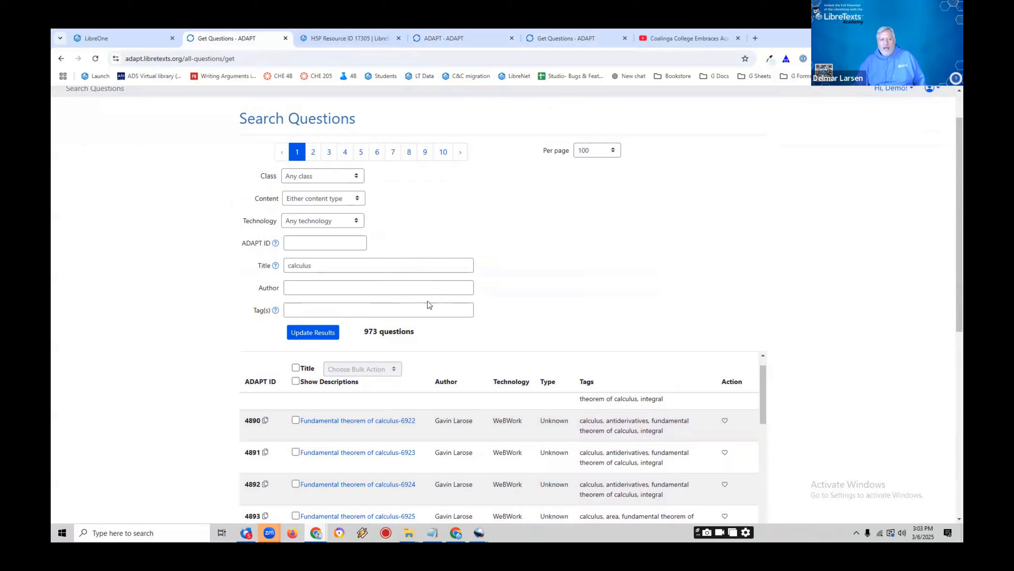
{"action": "left_click", "coordinate": [315, 201]}
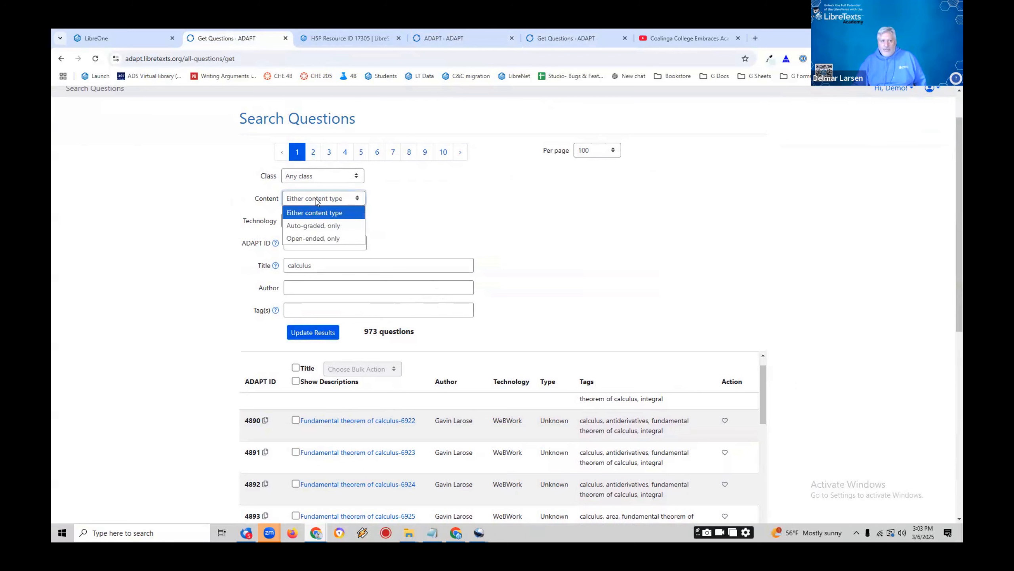
{"action": "left_click", "coordinate": [317, 227]}
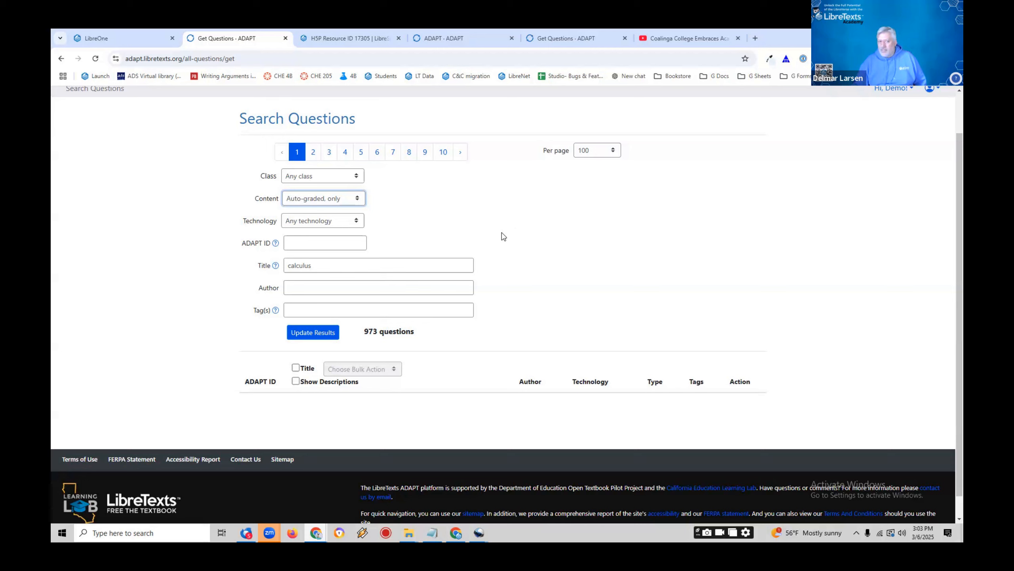
{"action": "left_click", "coordinate": [315, 221]}
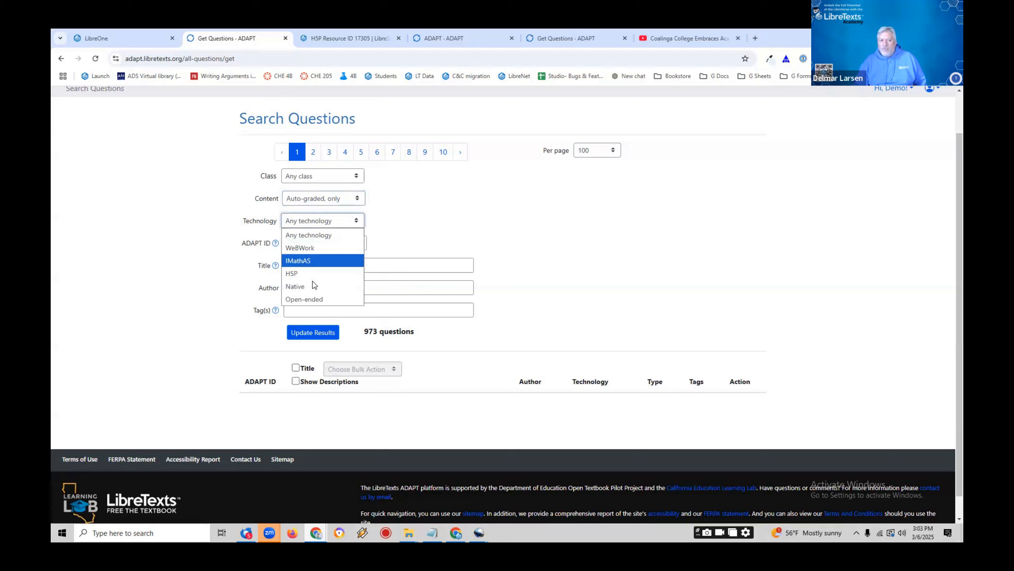
{"action": "left_click", "coordinate": [545, 212]}
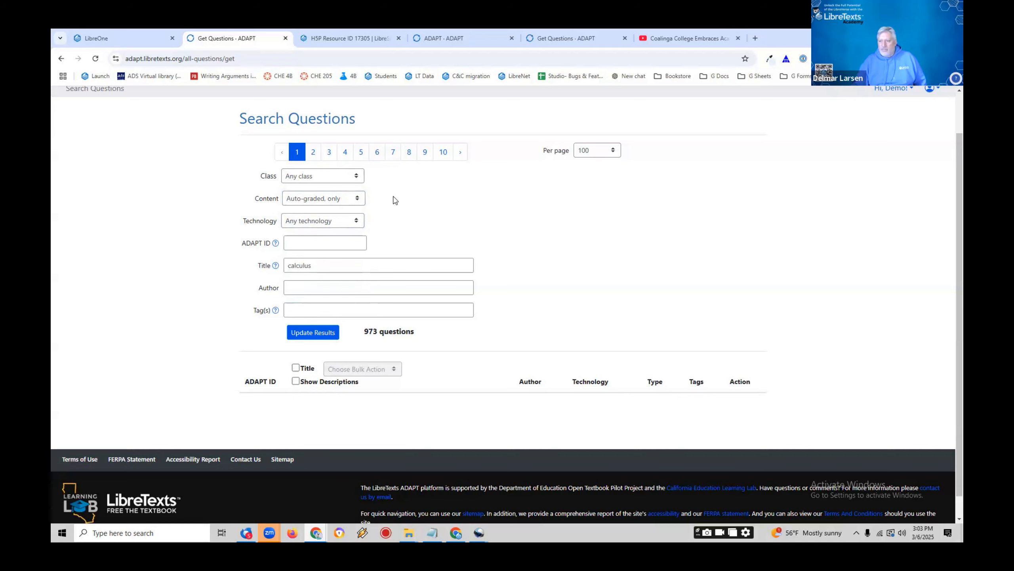
- Return to the question list of "This the best assignment in the world" and open My Learning Trees
{"action": "key", "text": "alt+Left"}
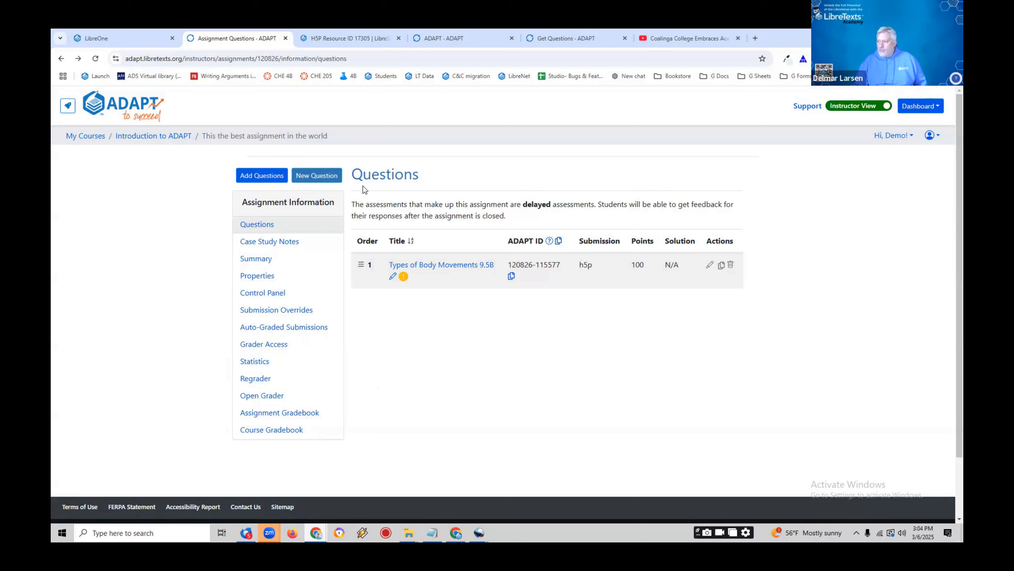
{"action": "left_click", "coordinate": [919, 105]}
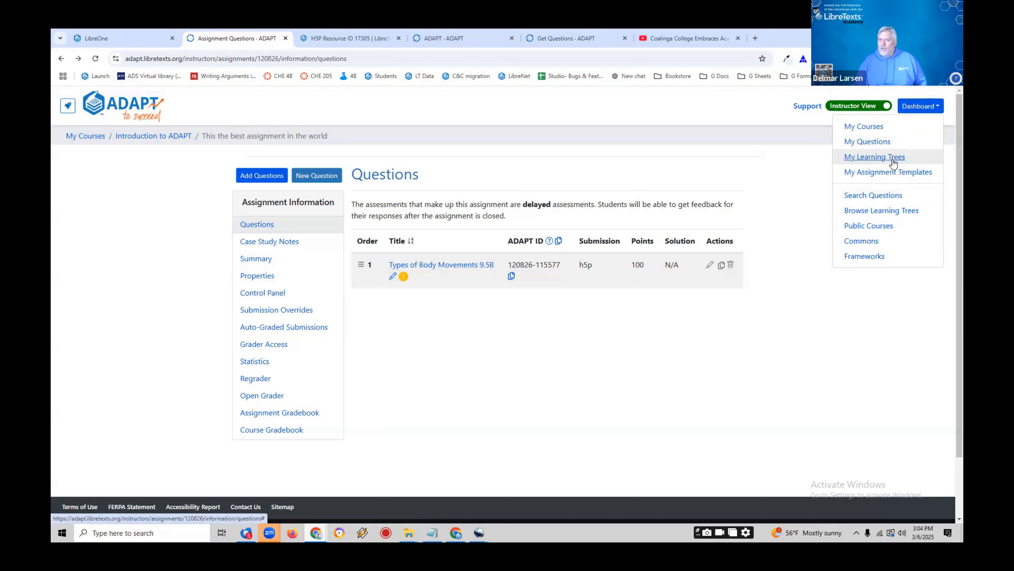
{"action": "left_click", "coordinate": [865, 158]}
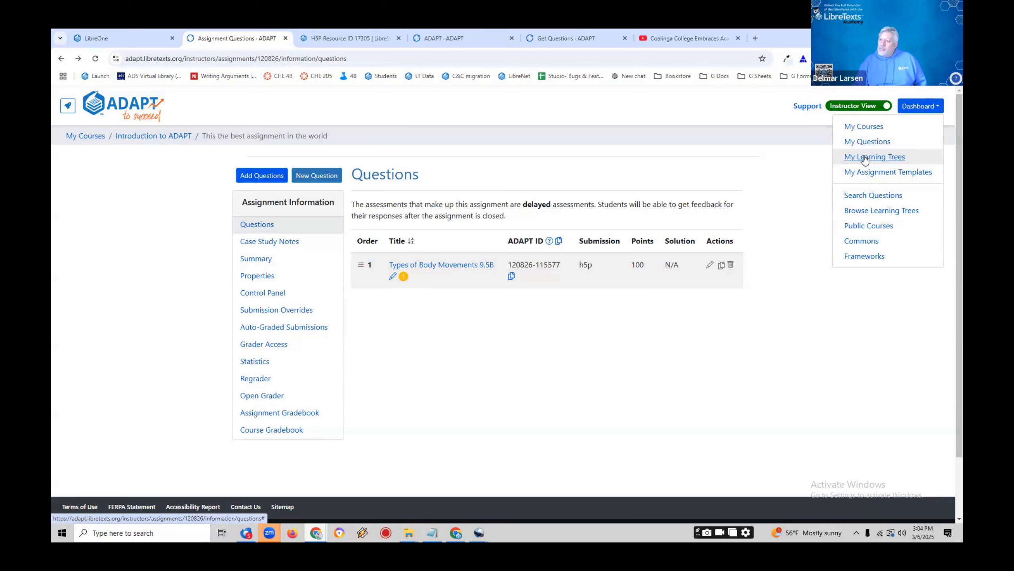